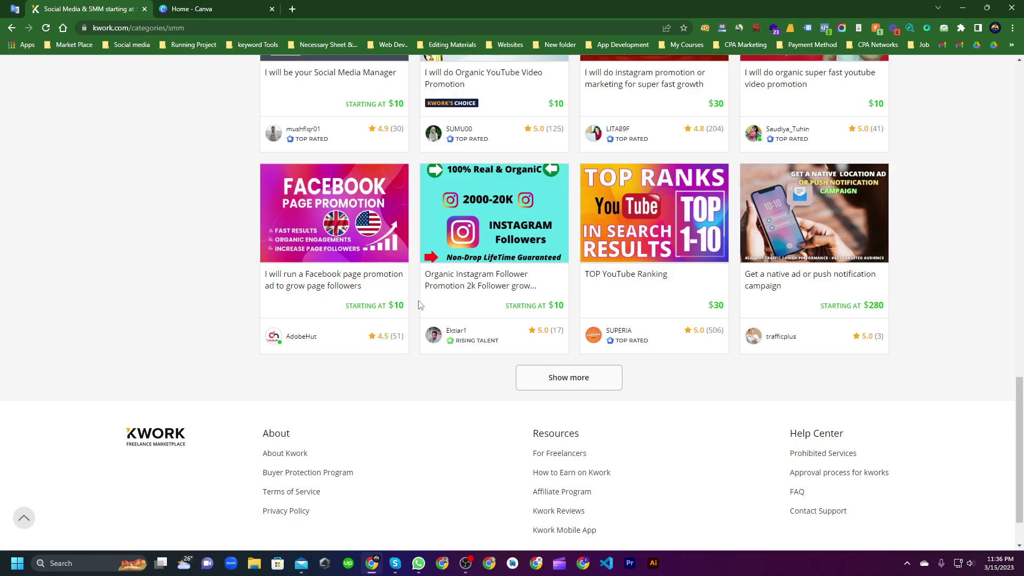
- Examine the gig thumbnails and titles in Kwork's Social Media & SMM category
scroll(420, 304, "up", 5)
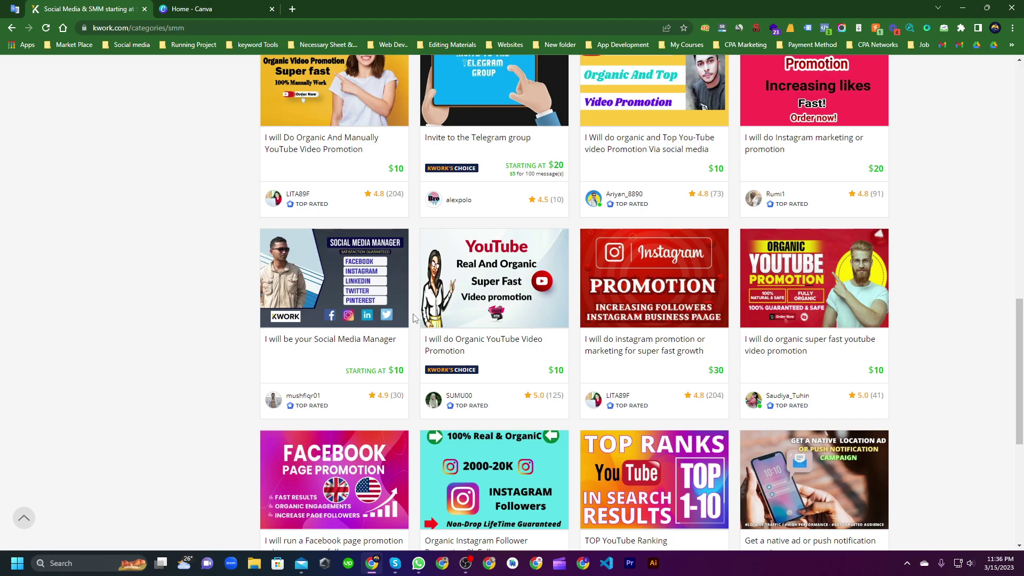
scroll(413, 318, "up", 6)
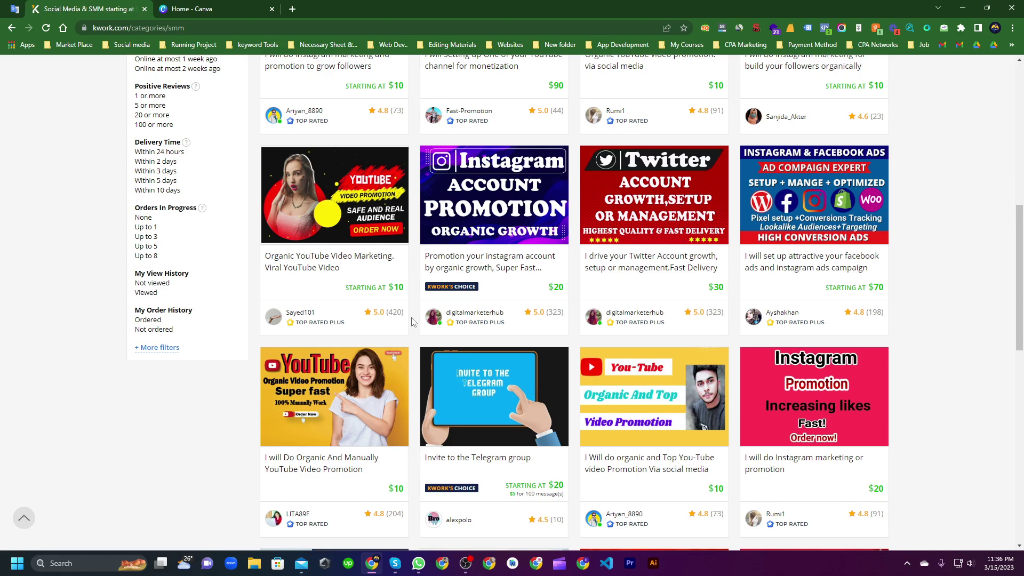
scroll(422, 342, "up", 9)
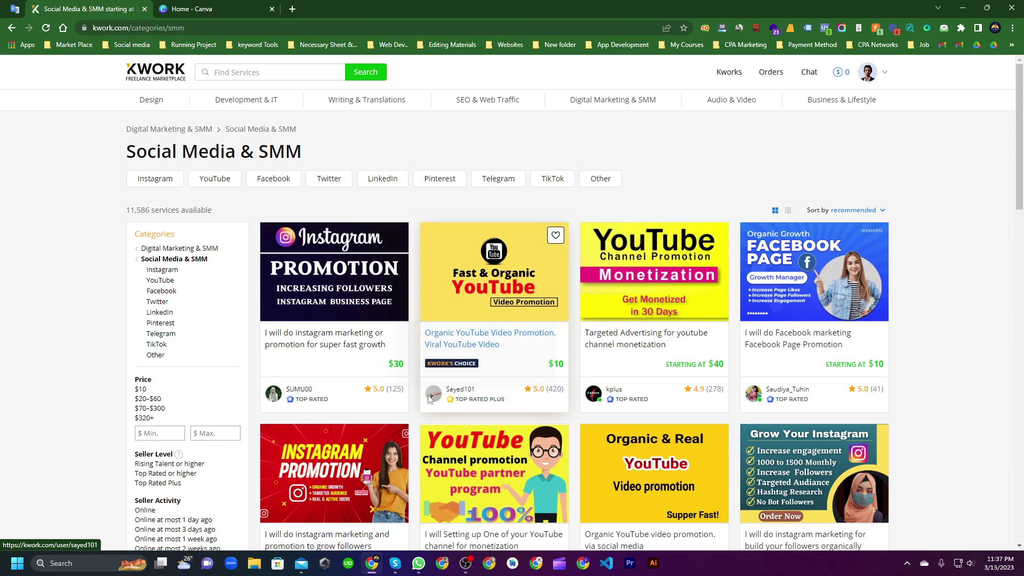
scroll(409, 382, "down", 3)
scroll(409, 381, "down", 7)
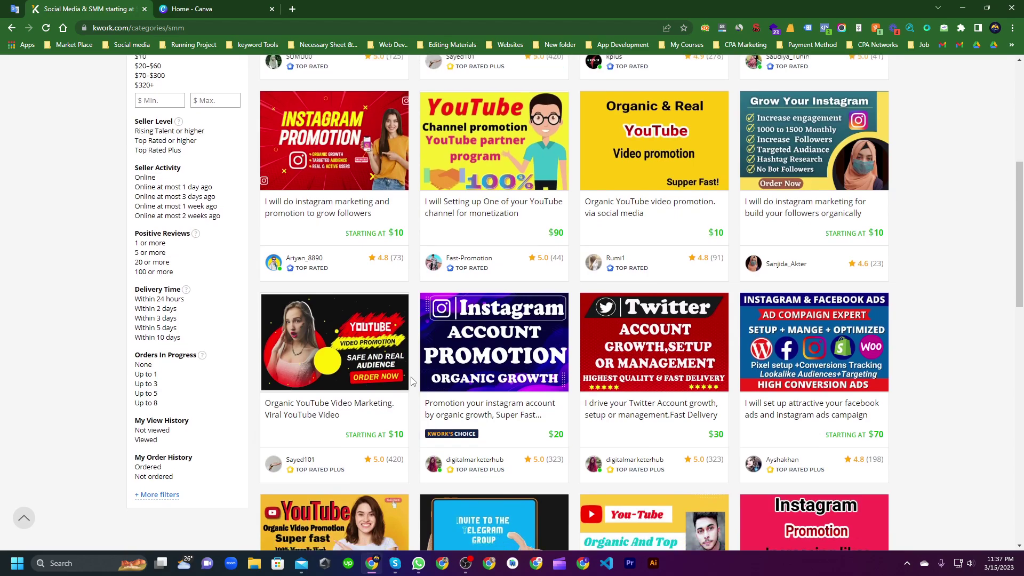
- Switch to the Canva home page and dismiss the Canva Create announcement banner
key("ctrl+Tab")
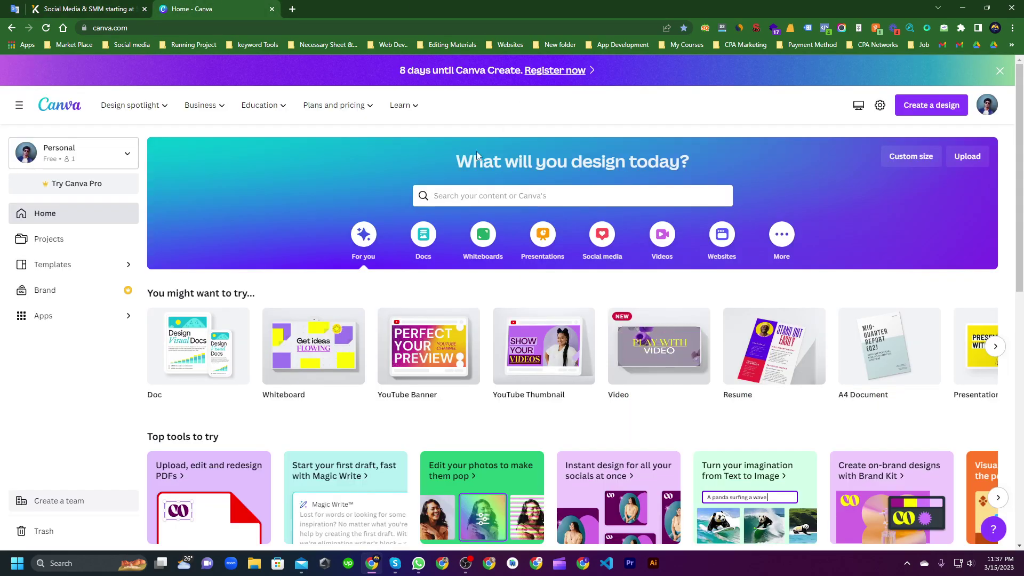
mouse_move(388, 109)
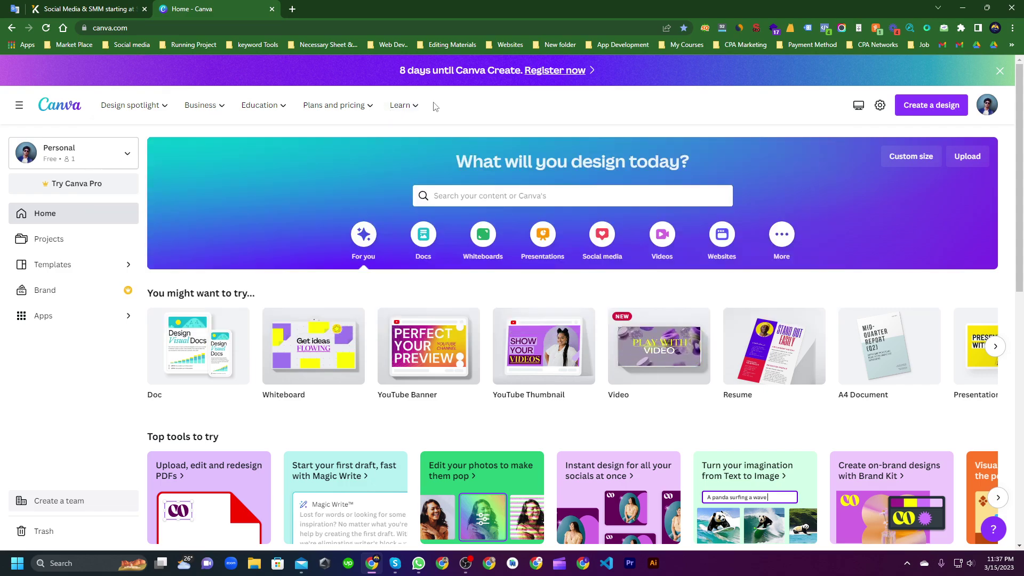
left_click(999, 71)
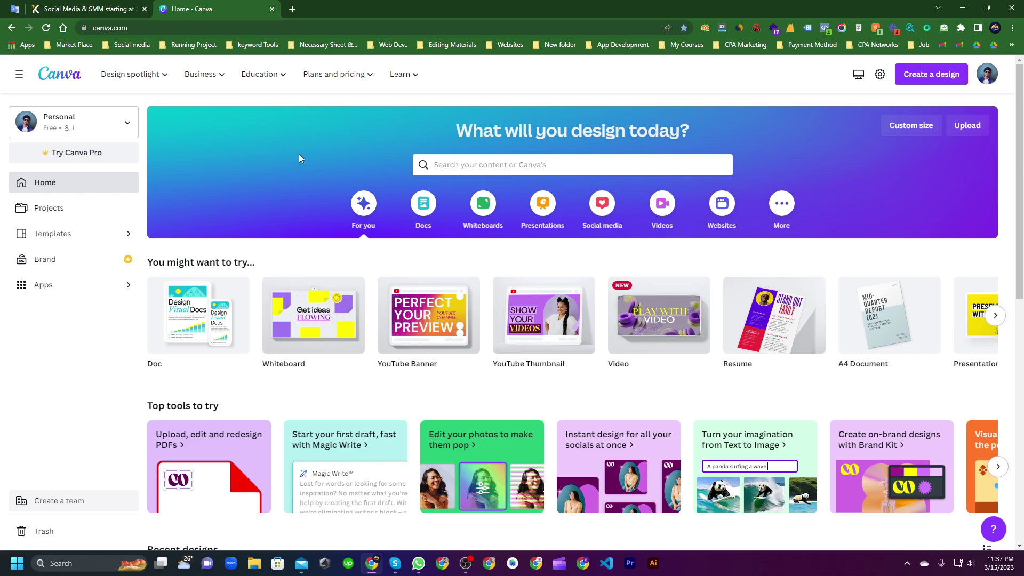
- Return to the Kwork Social Media & SMM listings and compare the gig cover images for a reference design
key("ctrl+Tab")
scroll(350, 368, "up", 10)
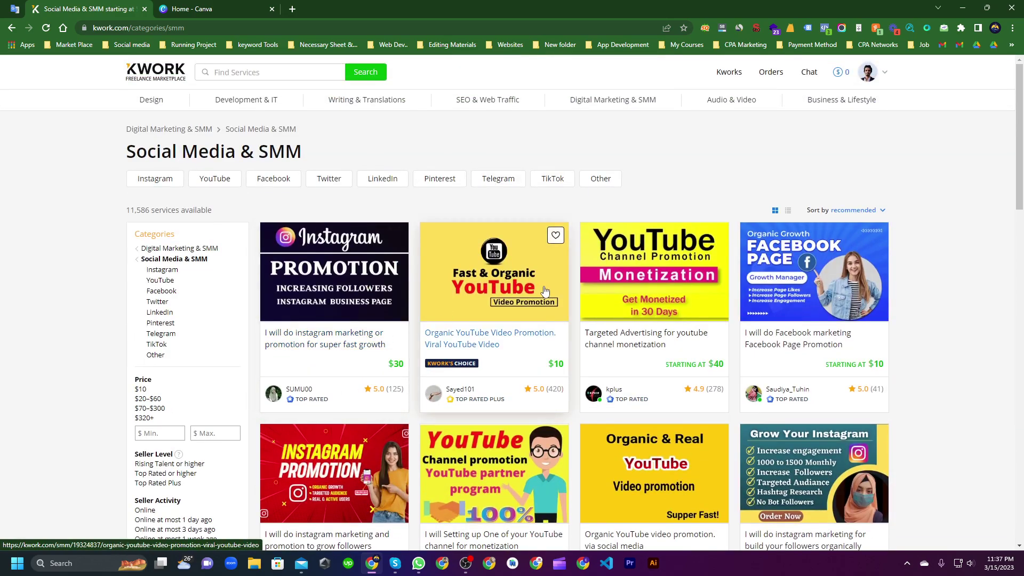
scroll(645, 320, "down", 4)
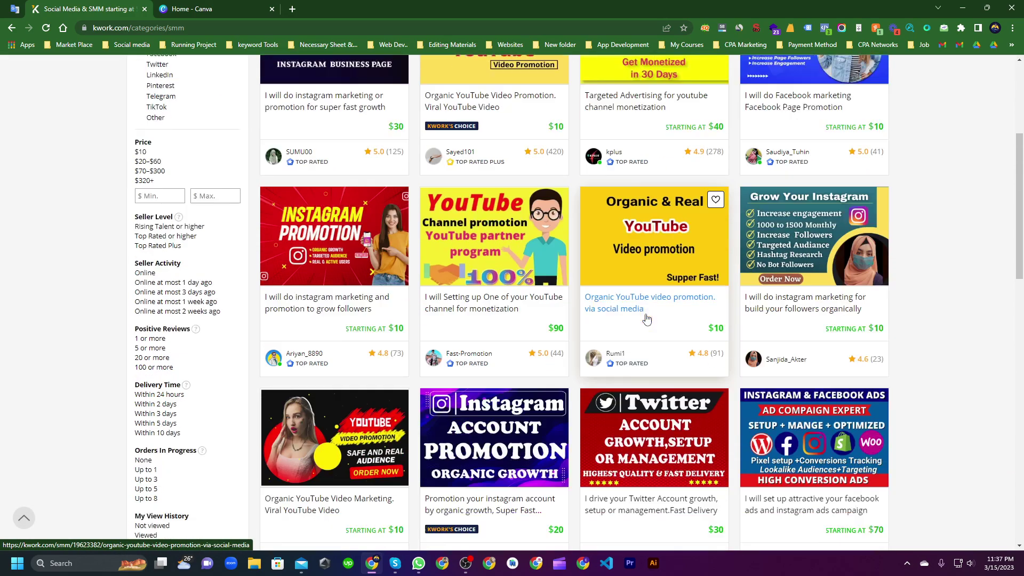
scroll(647, 318, "up", 2)
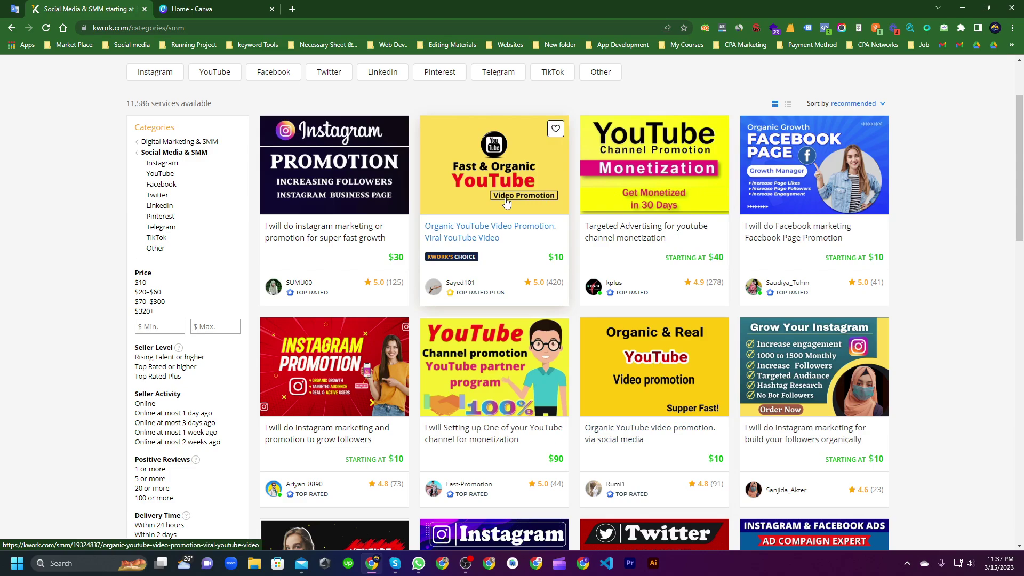
scroll(506, 203, "down", 3)
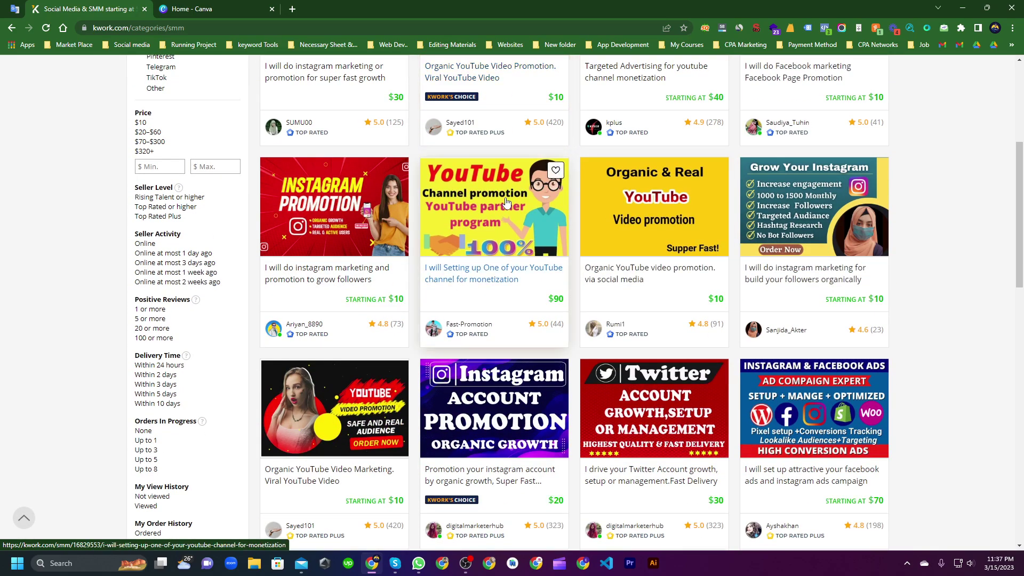
scroll(506, 203, "down", 2)
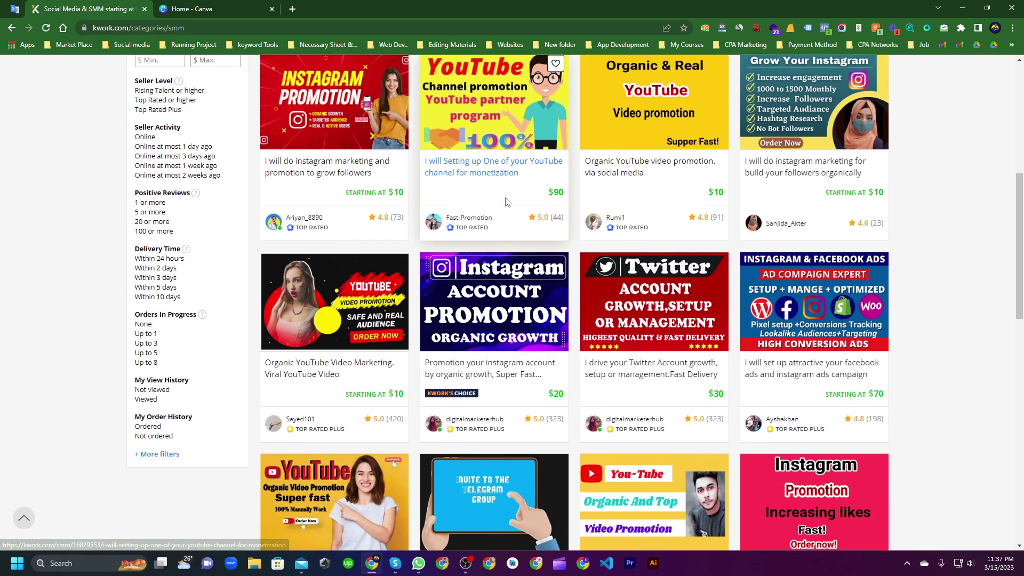
scroll(507, 202, "up", 1)
scroll(681, 365, "up", 2)
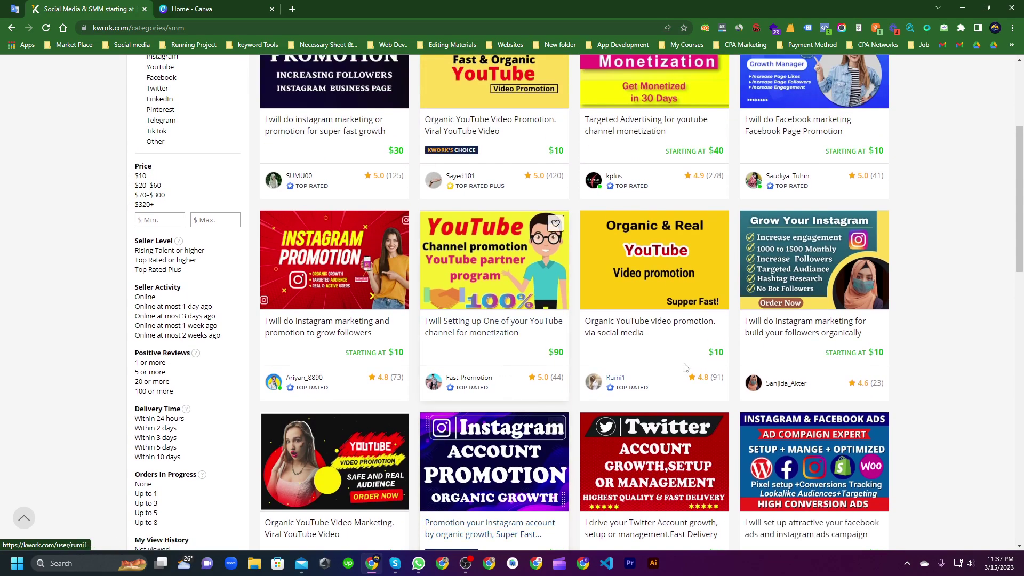
scroll(780, 275, "up", 4)
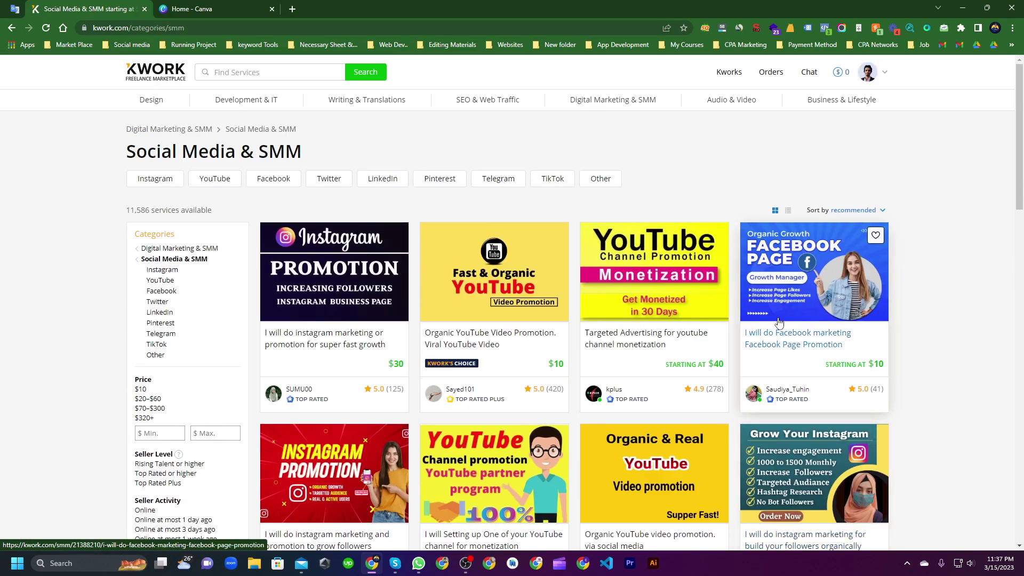
- Open the "I will do Facebook marketing Facebook Page Promotion" gig and examine its cover image and packages
left_click(790, 282)
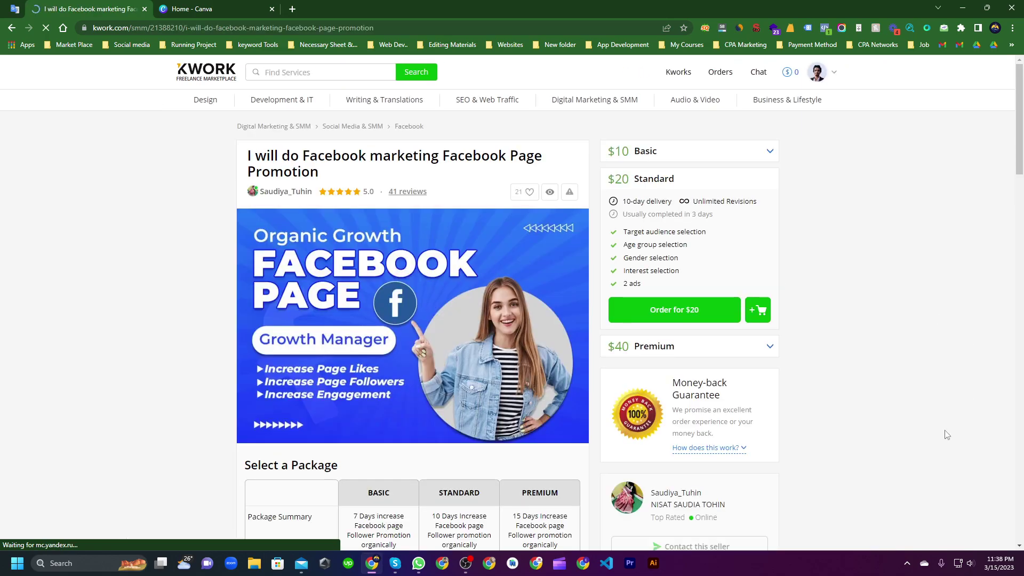
scroll(384, 289, "down", 4)
scroll(383, 290, "up", 4)
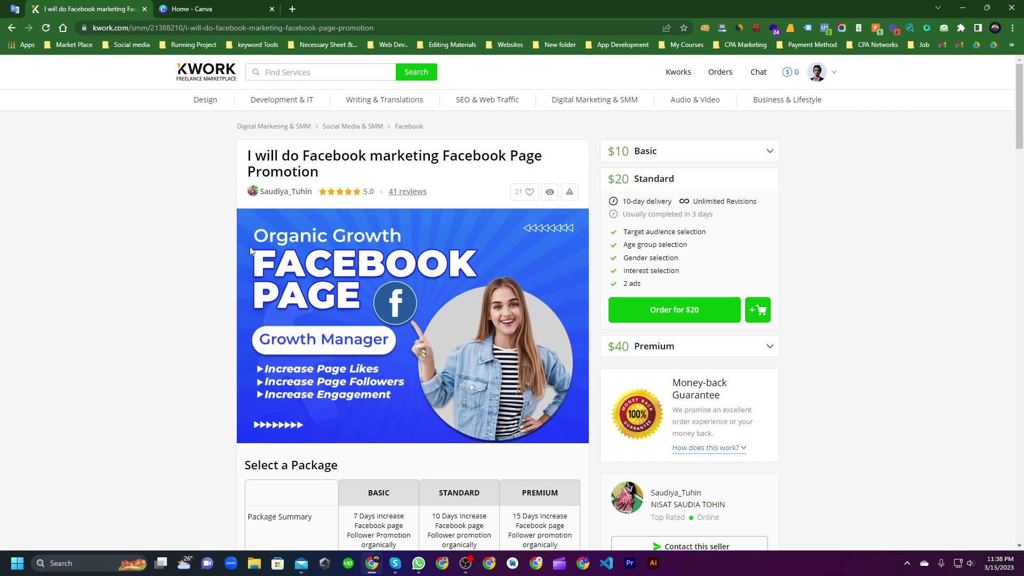
left_click(244, 6)
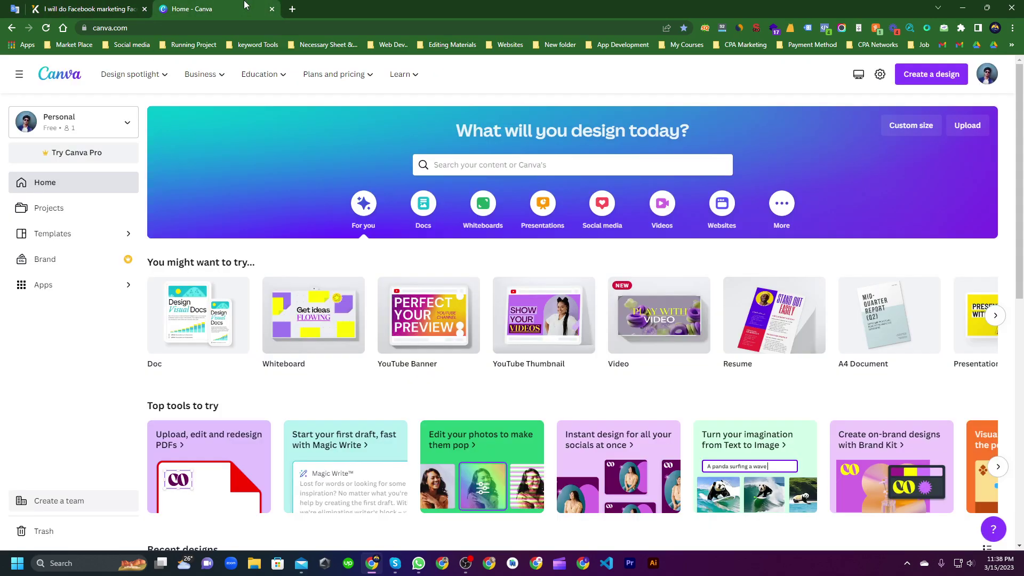
key("ctrl+Tab")
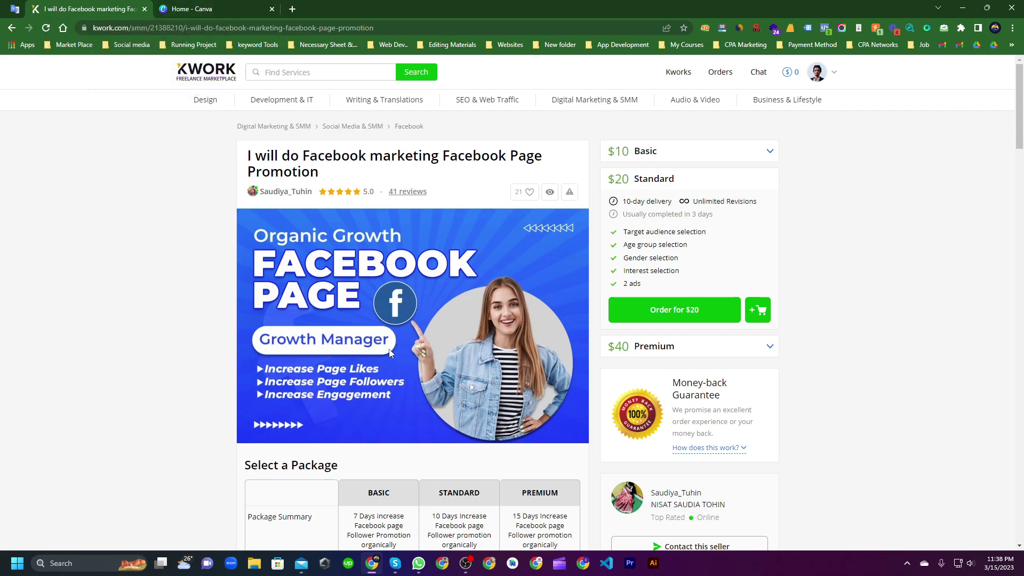
- Search Google for "fiverr gig image size" in a new tab and copy the recommended width, 550
left_click(293, 8)
type("fiverr ")
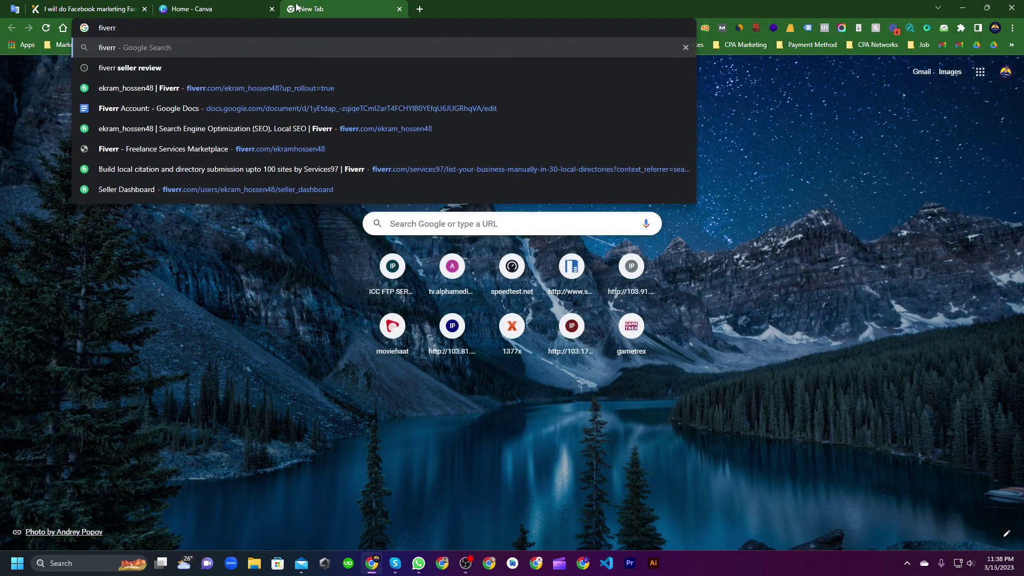
type("gig")
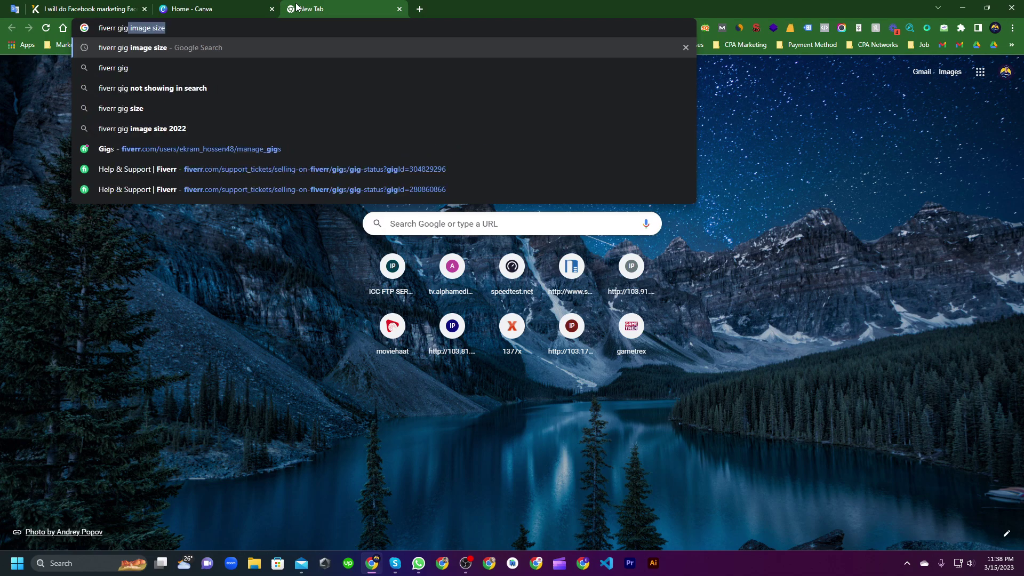
key("Return")
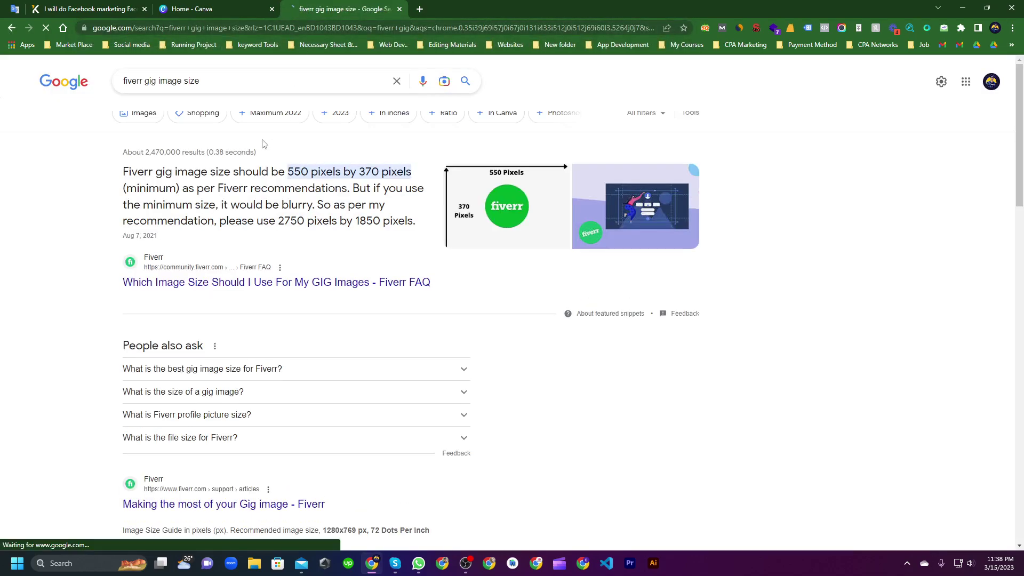
double_click(292, 172)
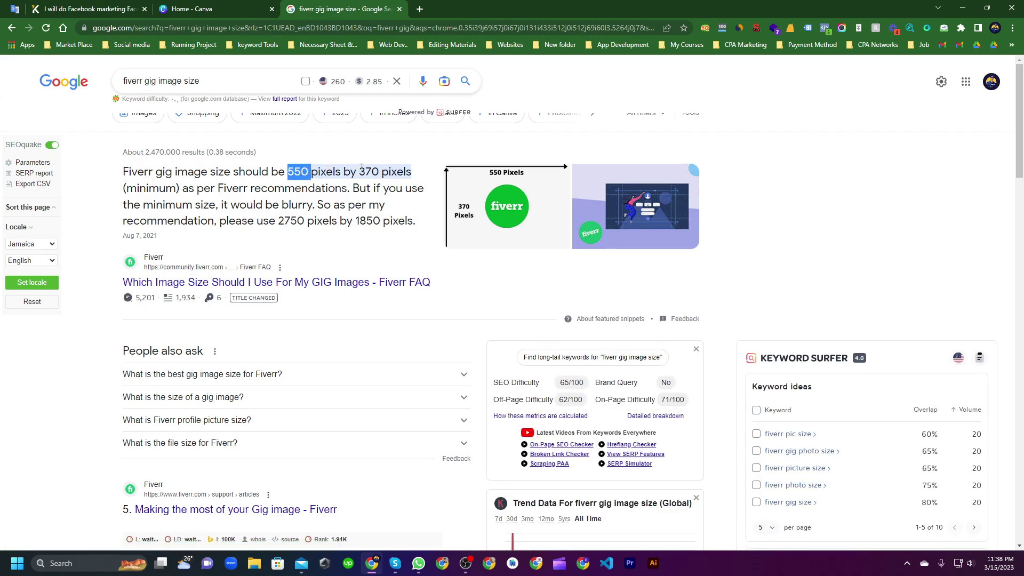
- Create a new custom-size Canva design 550 px wide and 370 px high
left_click(201, 6)
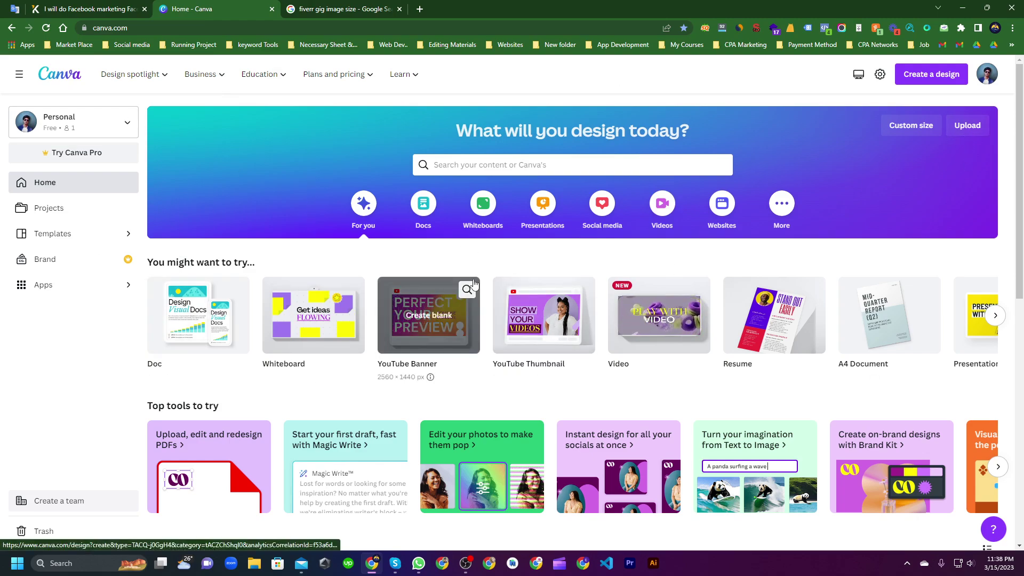
left_click(936, 83)
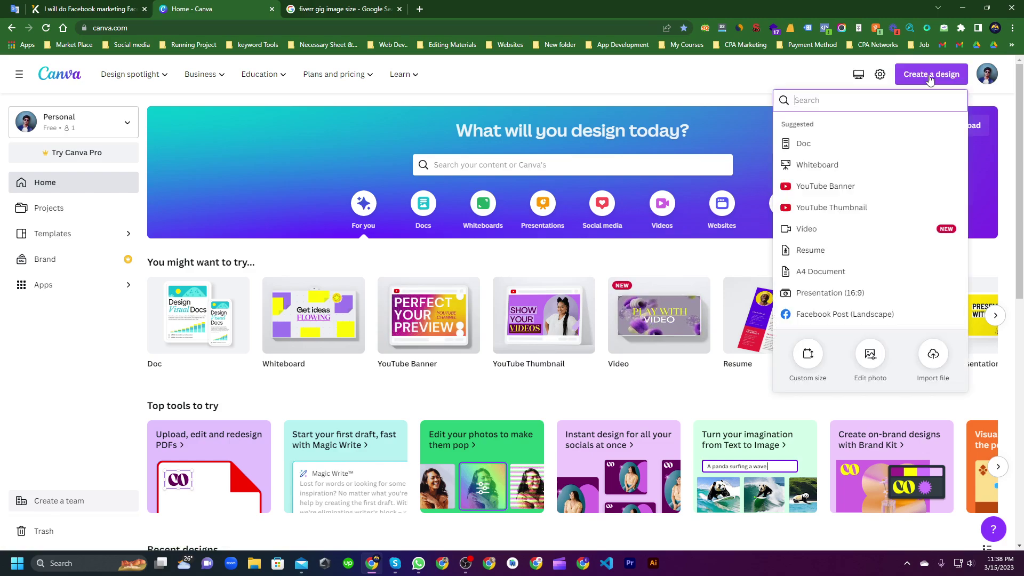
left_click(808, 354)
left_click(341, 10)
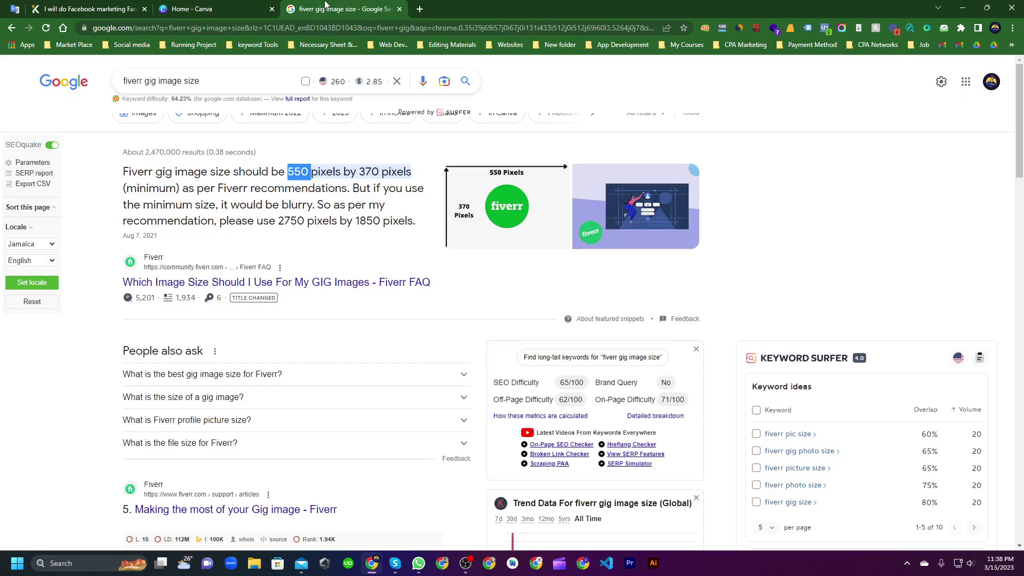
left_click(251, 10)
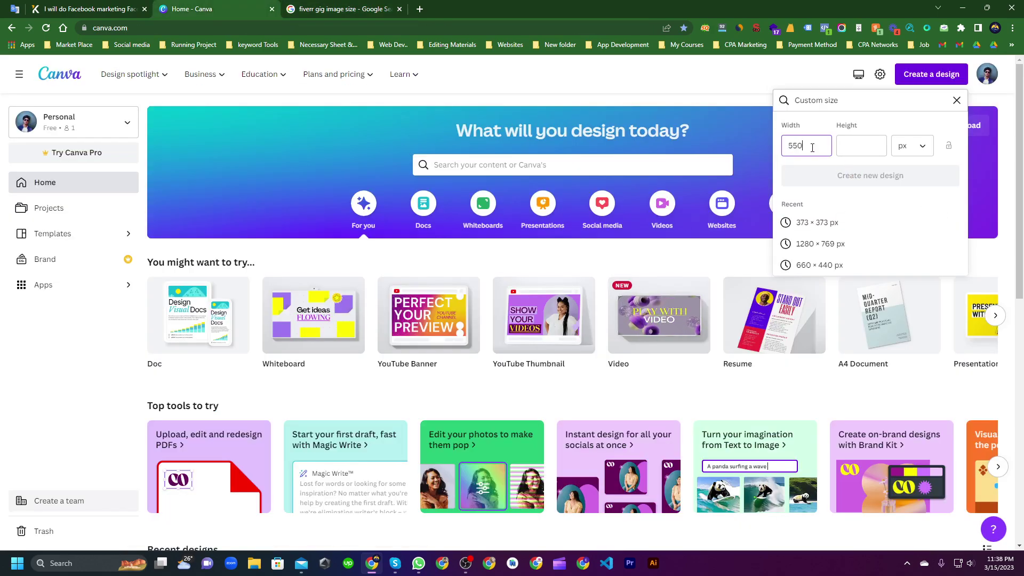
left_click(875, 142)
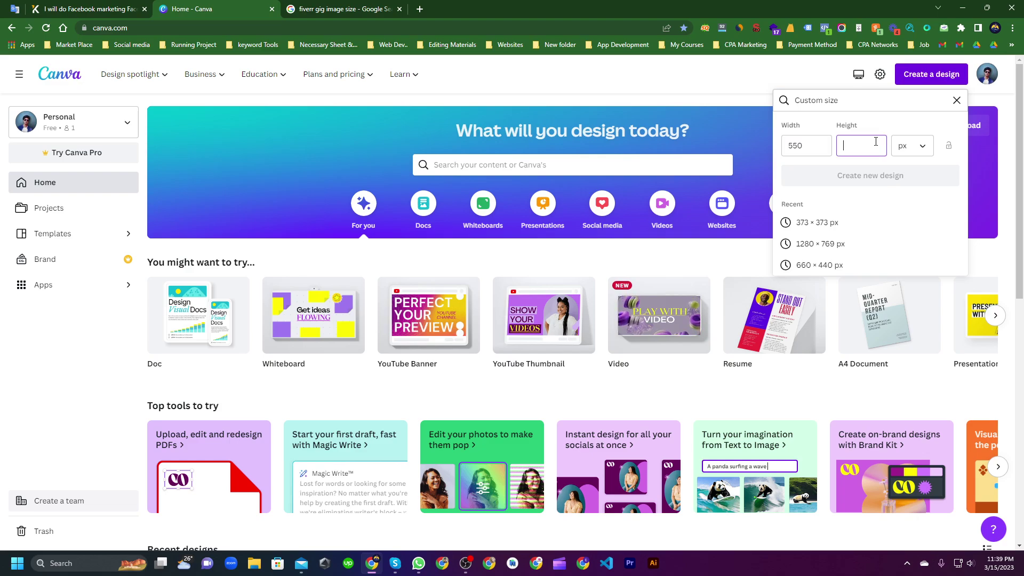
type("370")
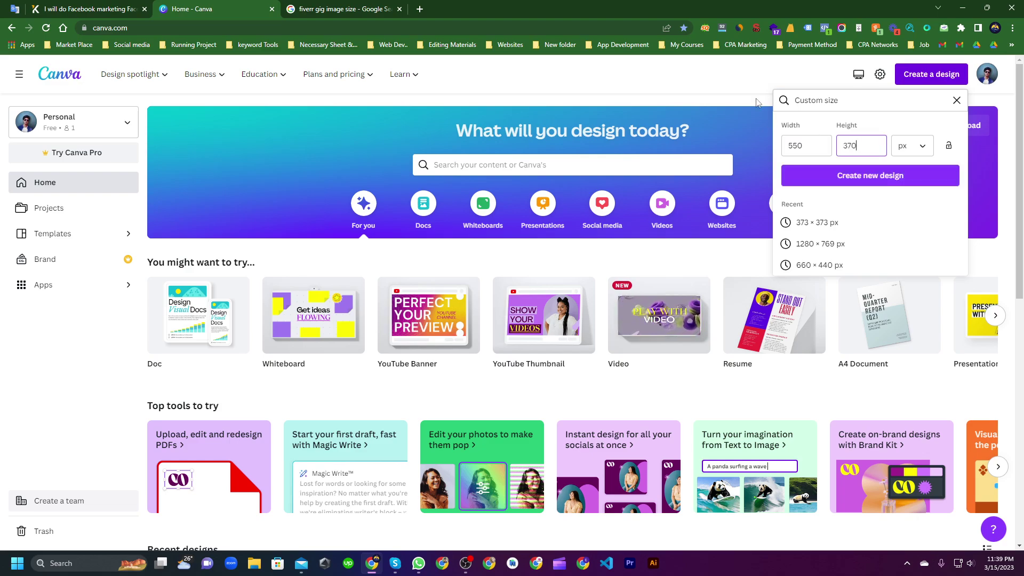
left_click(886, 176)
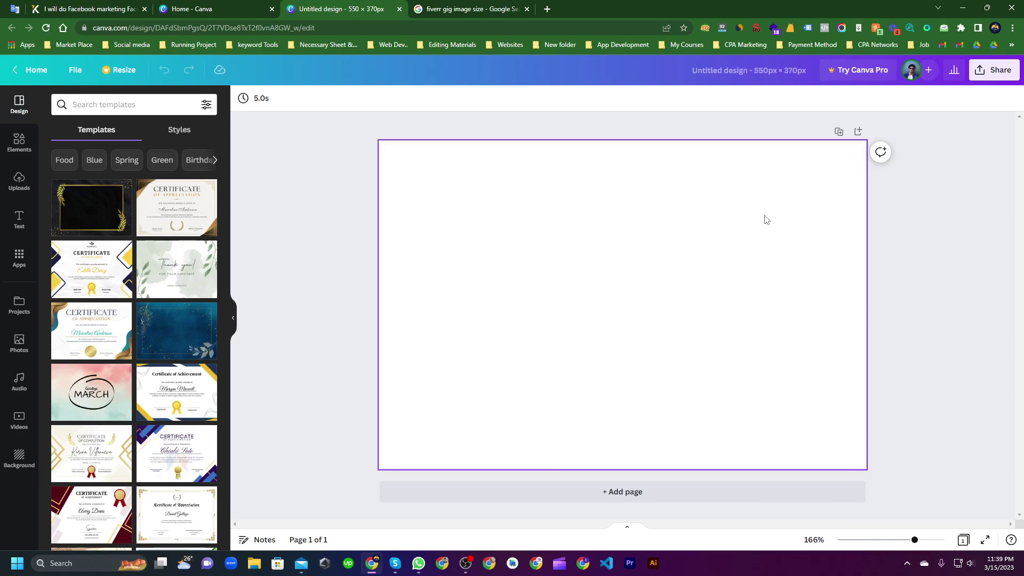
- Apply the Certificate of Appreciation template with the ornate gold border to the blank page
scroll(112, 264, "down", 10)
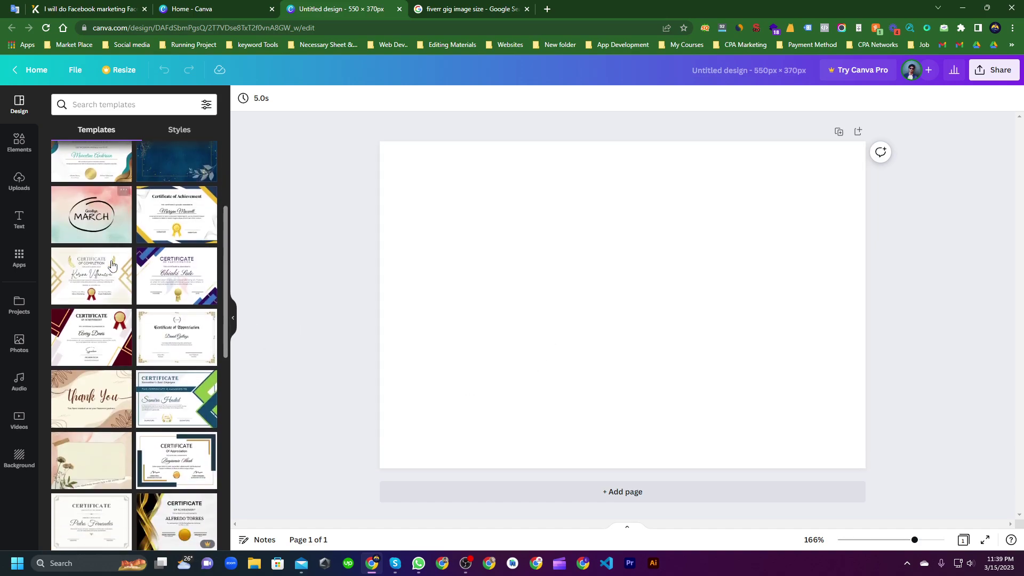
scroll(112, 265, "down", 3)
scroll(112, 265, "up", 4)
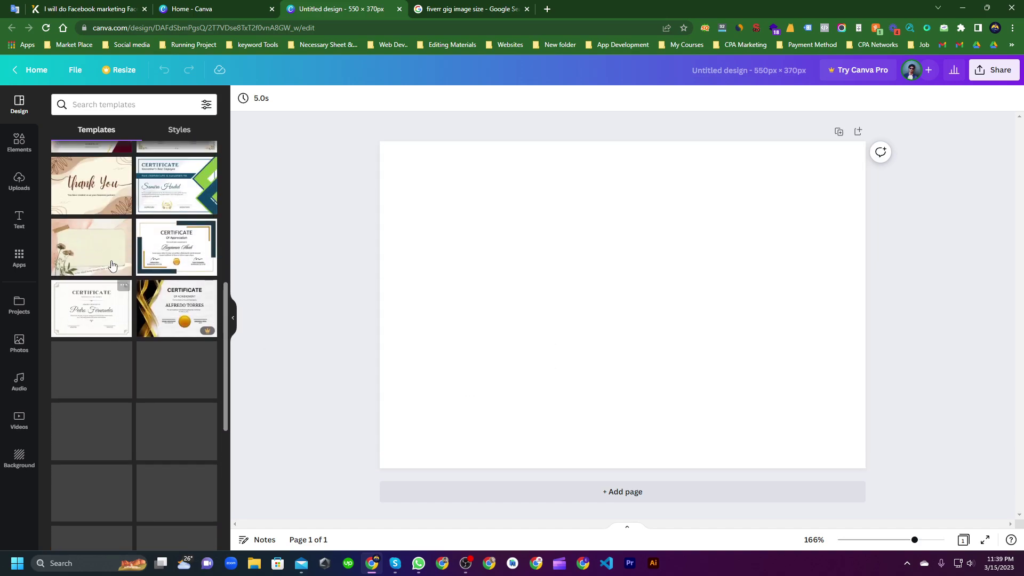
scroll(112, 264, "up", 3)
left_click(176, 277)
scroll(176, 277, "up", 2)
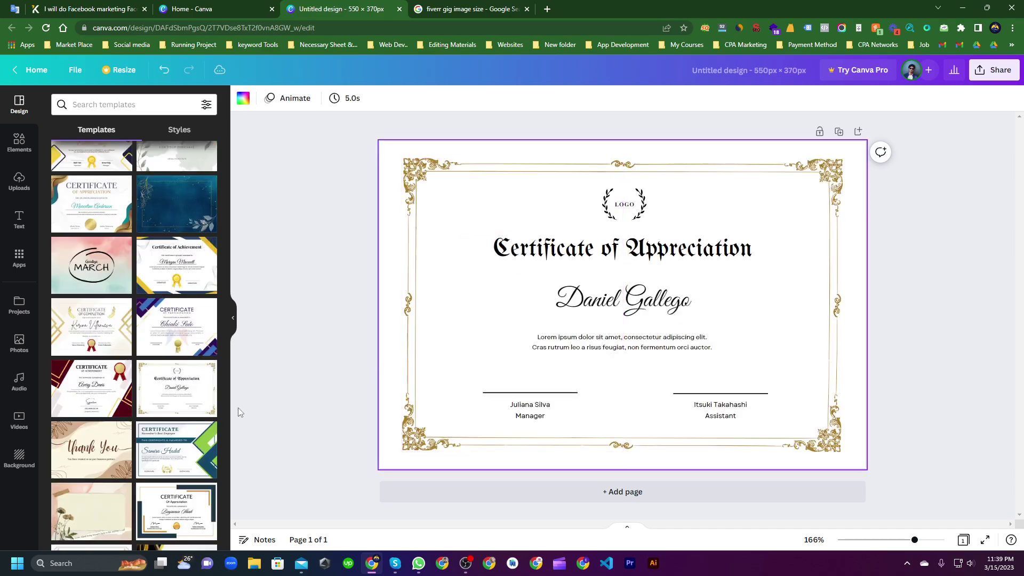
- Browse the remaining template designs for the 550 × 370 px page
scroll(157, 357, "down", 1)
scroll(157, 358, "down", 10)
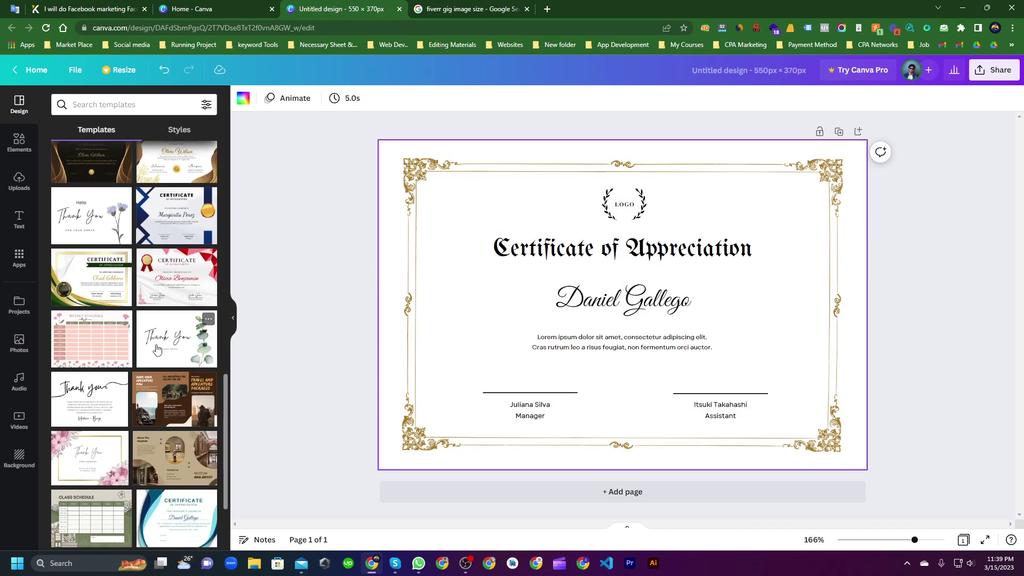
scroll(156, 347, "down", 6)
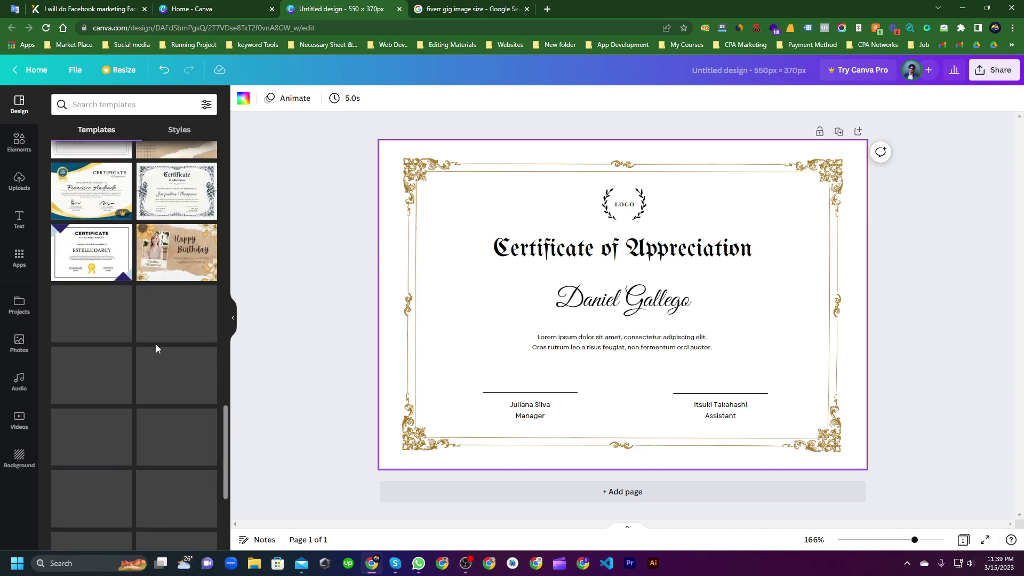
scroll(156, 348, "down", 3)
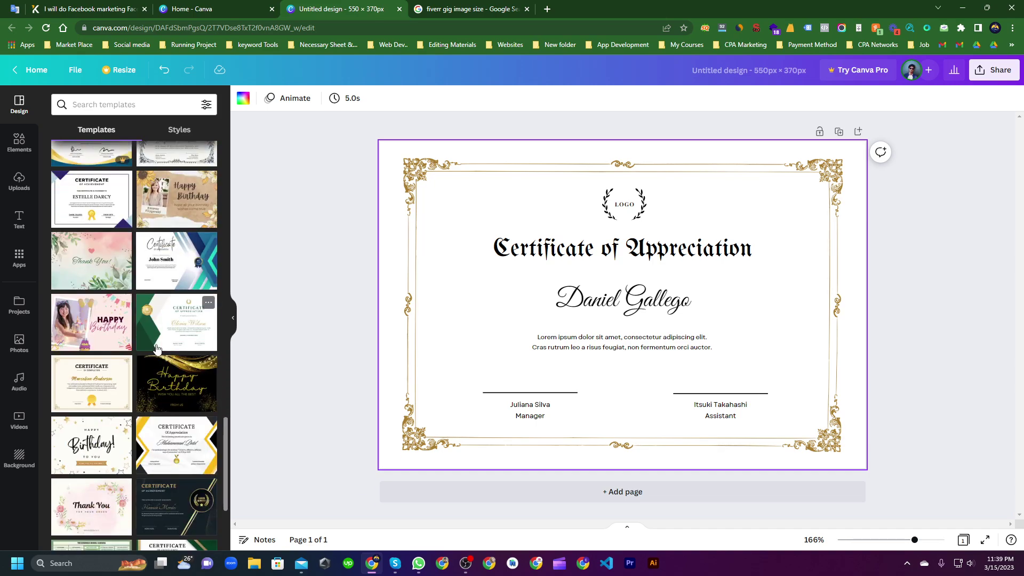
- Examine which text boxes and border graphics make up the certificate design by selecting them one by one
left_click(568, 263)
left_click(630, 256)
double_click(624, 300)
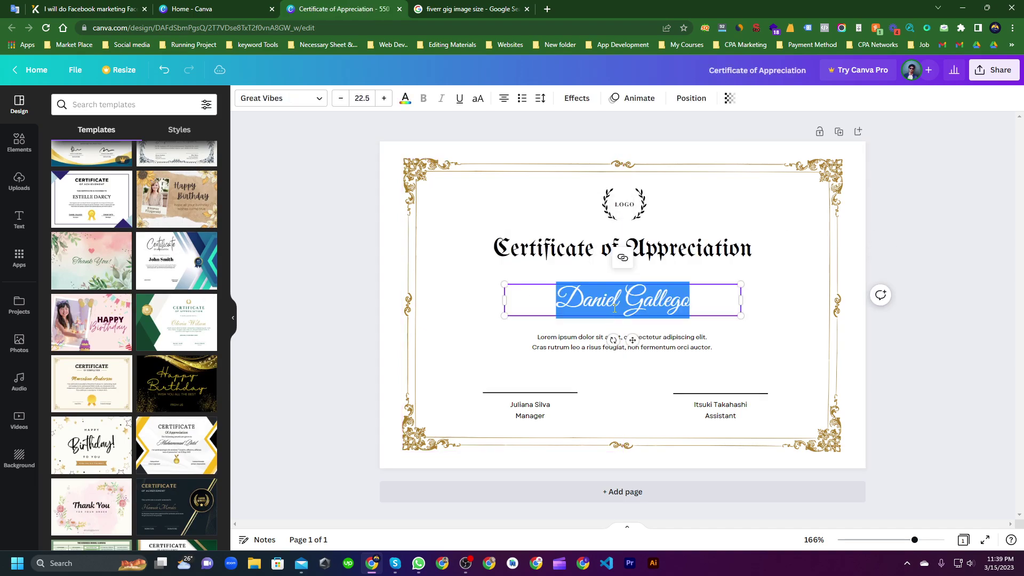
triple_click(660, 344)
left_click(720, 376)
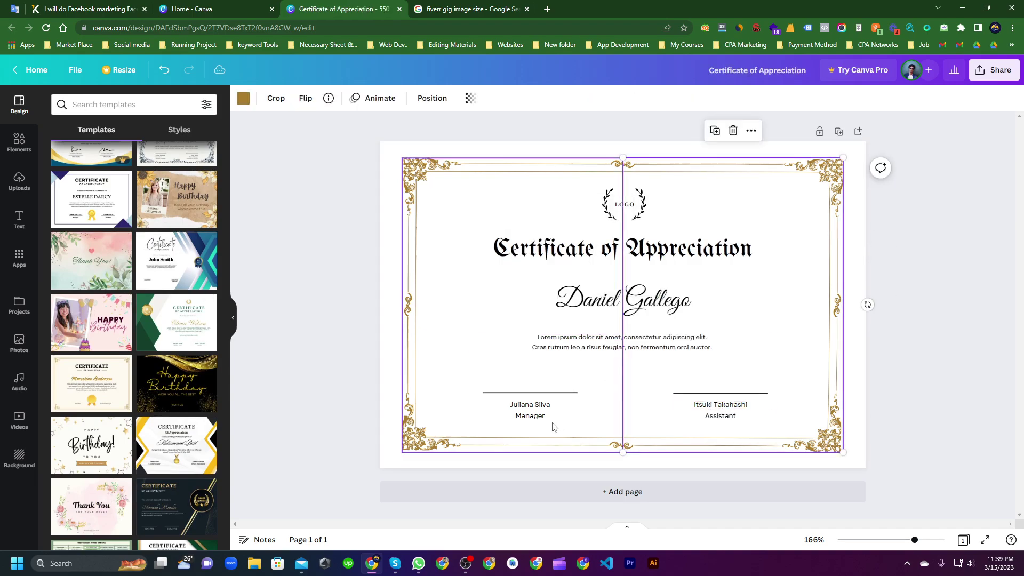
left_click(529, 408)
left_click(447, 262)
left_click(576, 152)
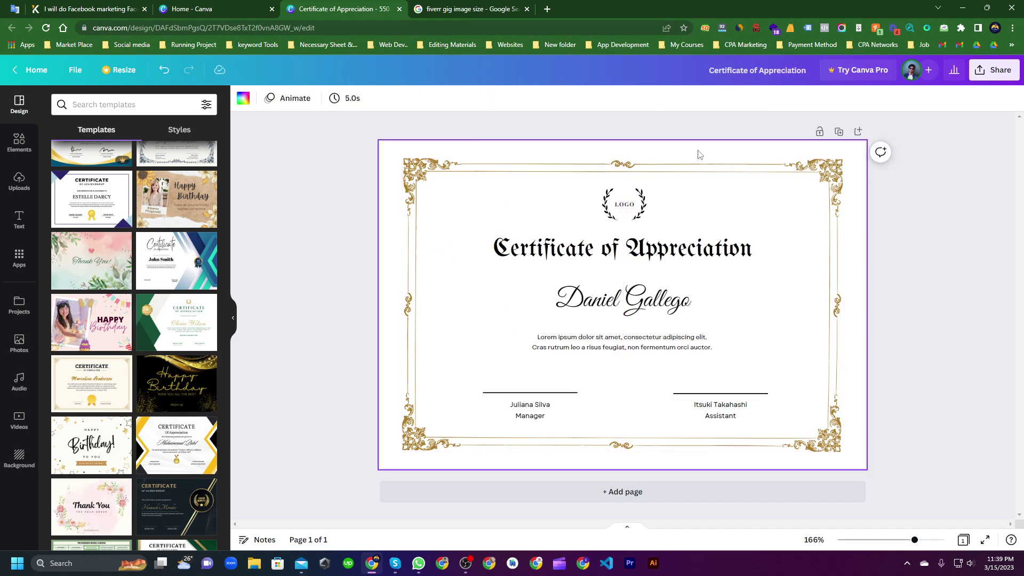
left_click(766, 180)
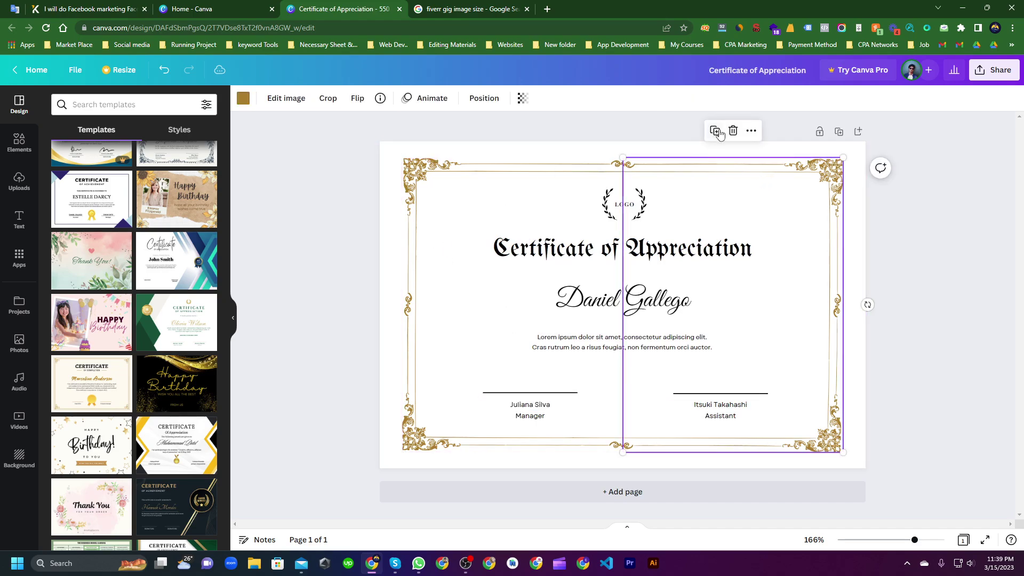
left_click(766, 161)
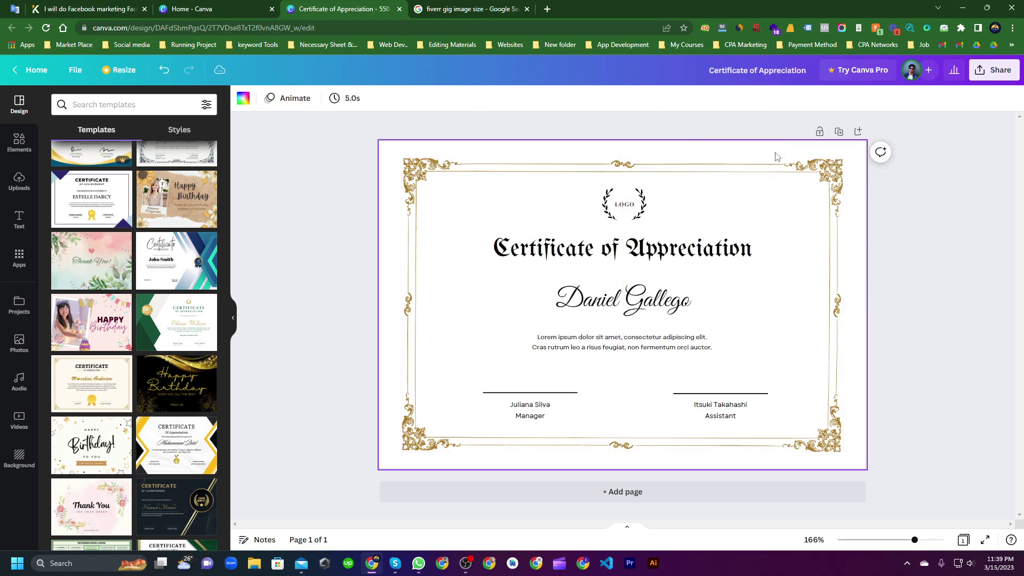
- Duplicate the certificate page and delete the original first page
right_click(590, 155)
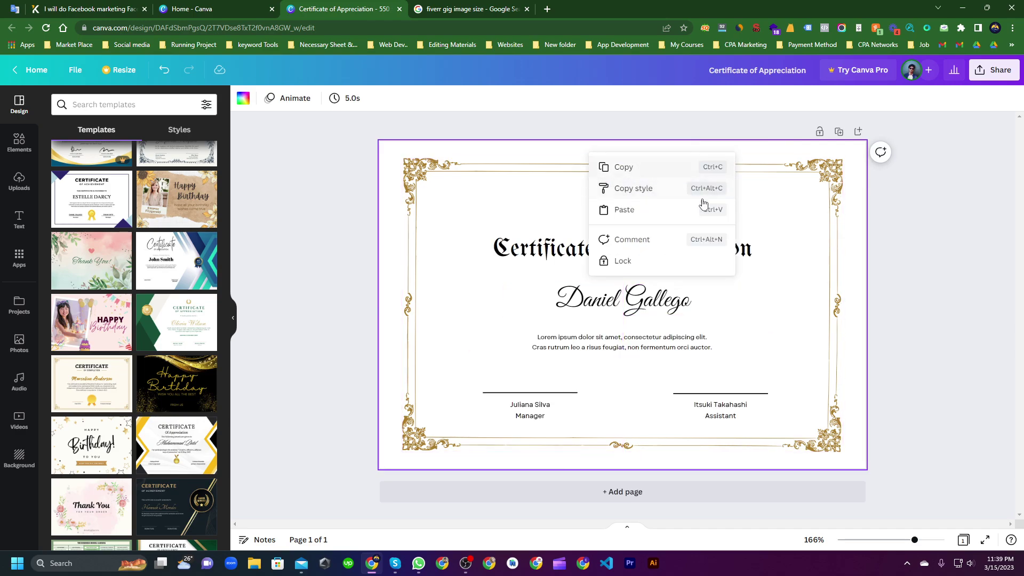
left_click(836, 134)
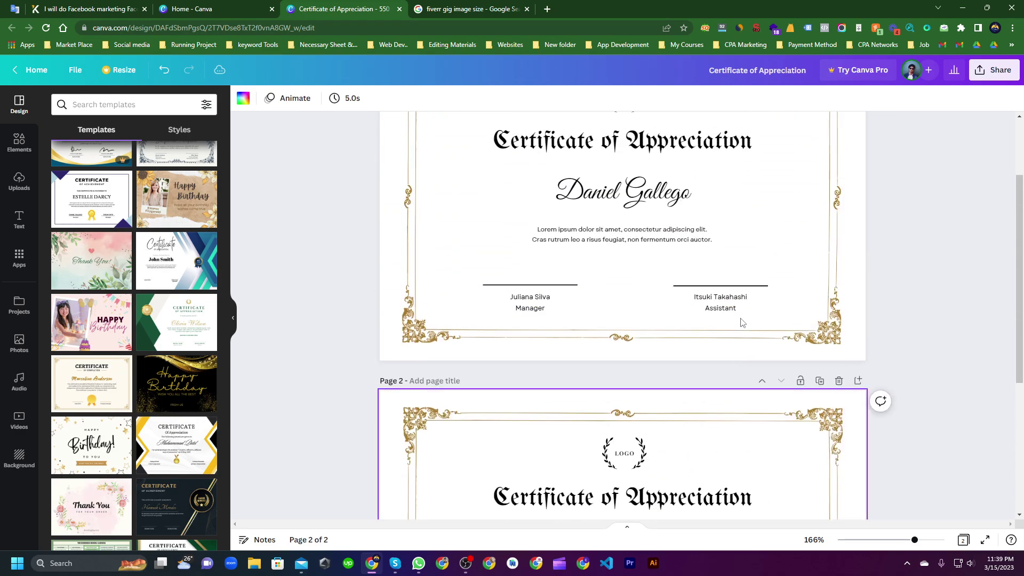
scroll(755, 190, "up", 3)
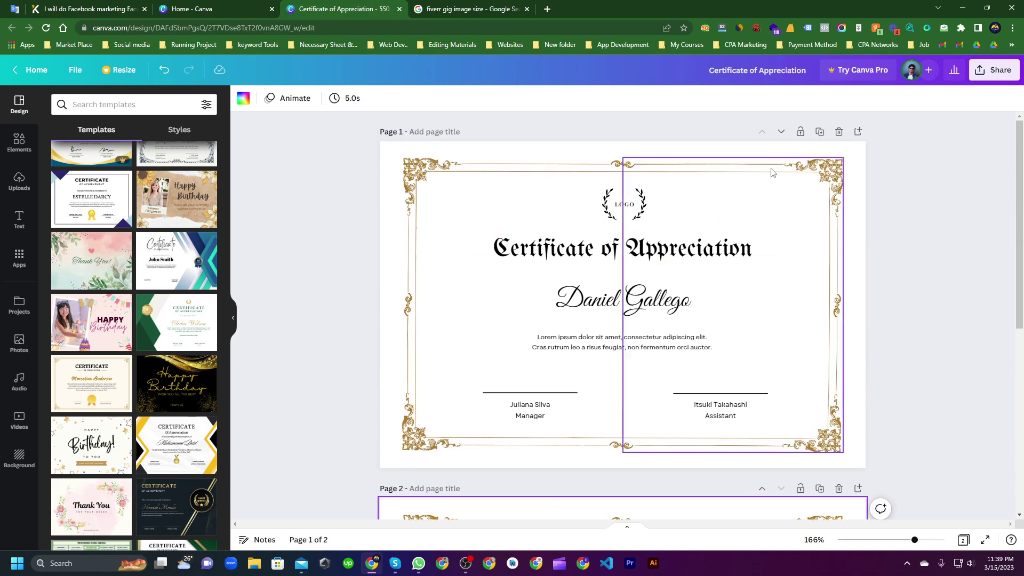
left_click(839, 132)
left_click(574, 265)
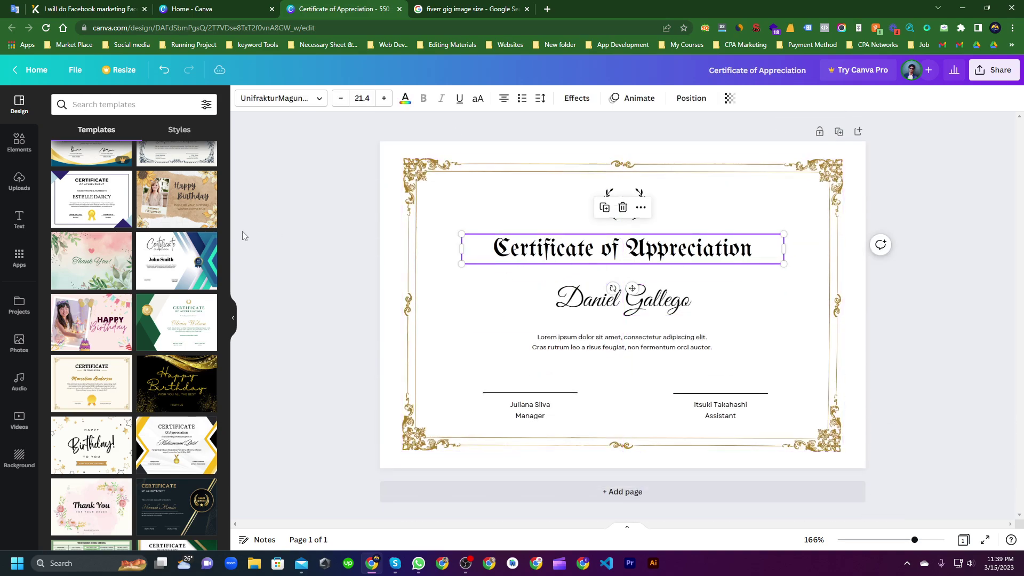
- Check the cover image of the Facebook page promotion gig on Kwork and return to the Canva design
left_click(192, 9)
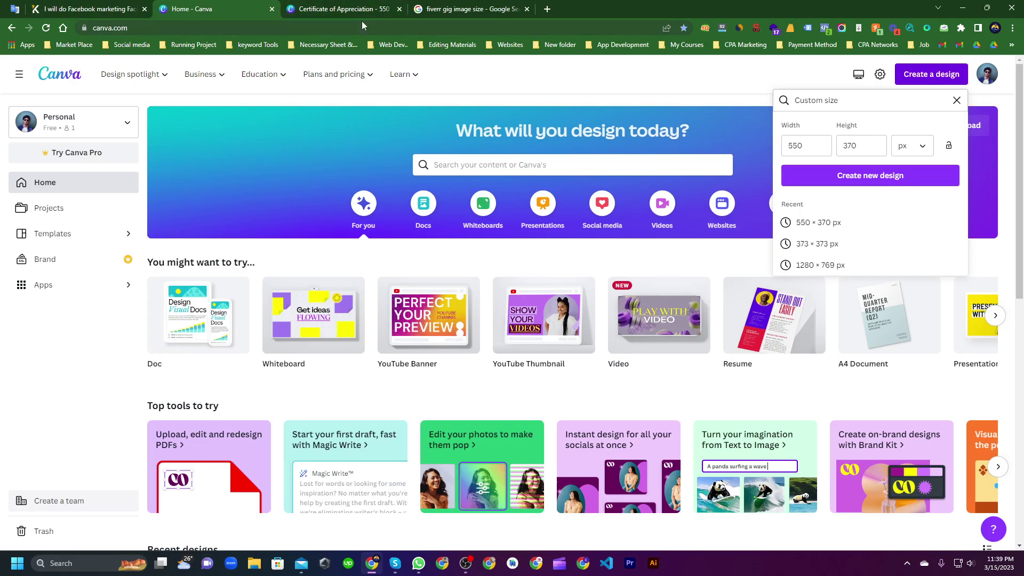
left_click(343, 7)
left_click(67, 5)
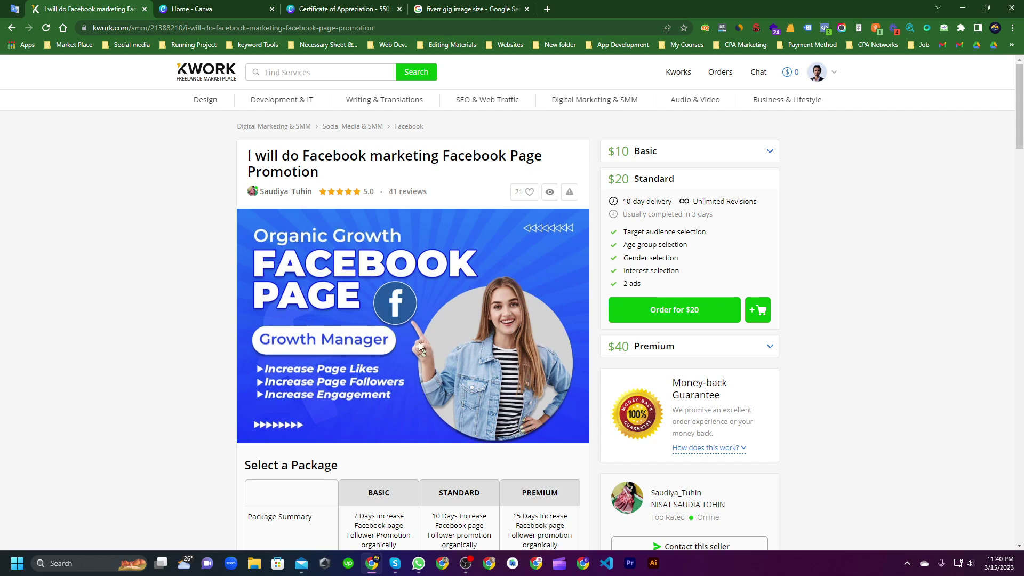
left_click(375, 6)
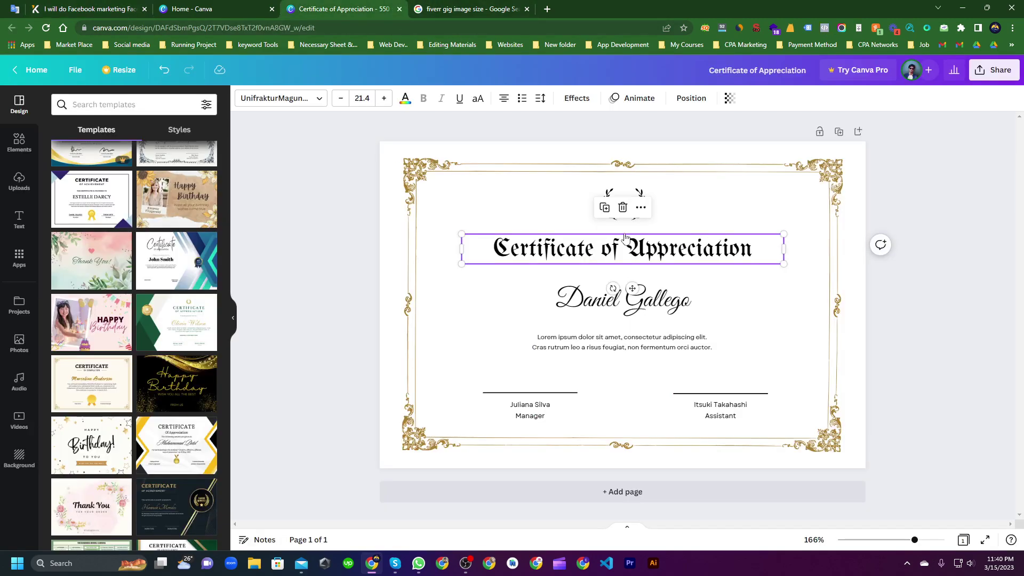
- Try the light-to-dark blue gradient background behind the certificate and remove it
left_click(20, 458)
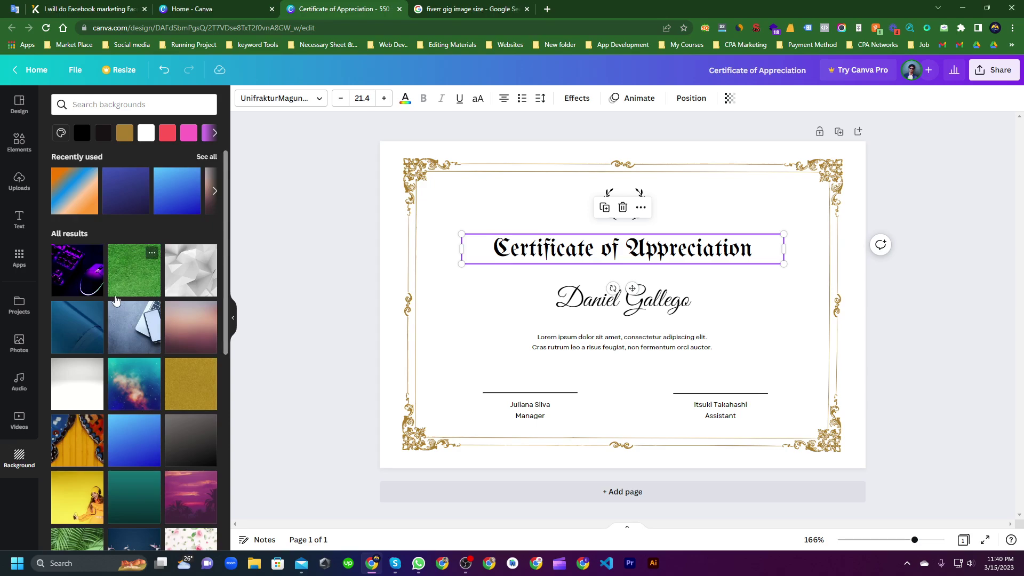
scroll(114, 267, "down", 15)
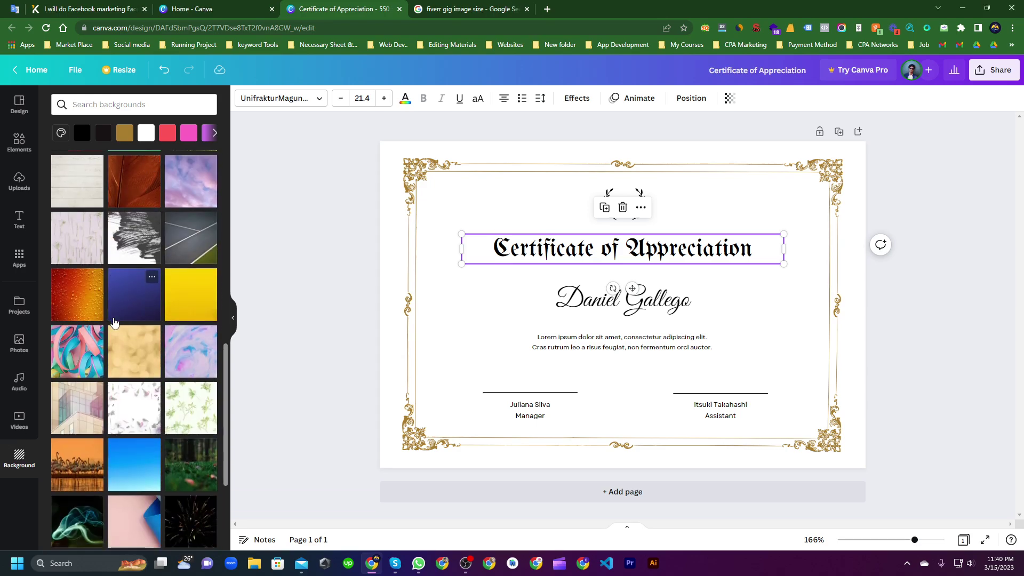
scroll(114, 321, "up", 15)
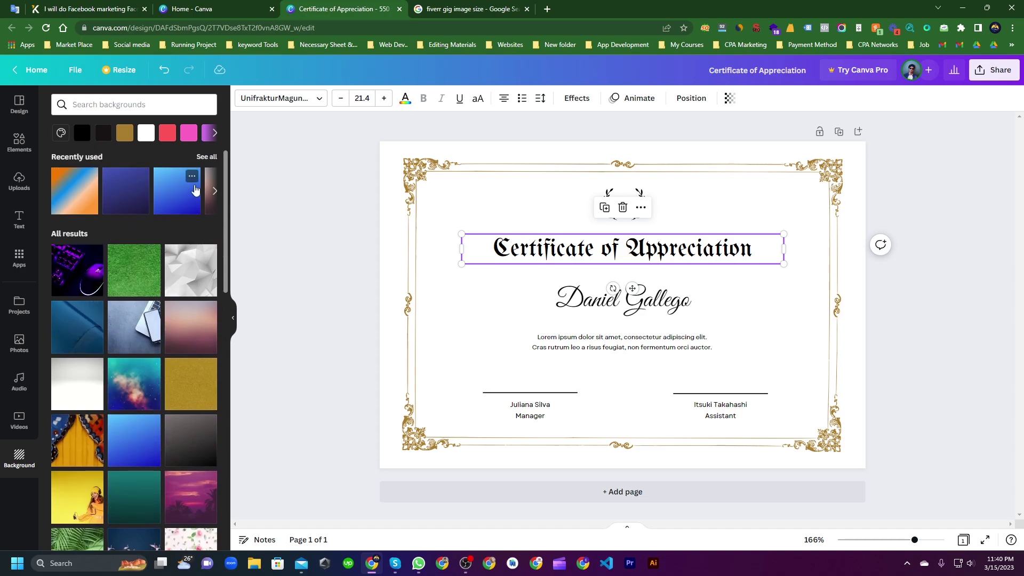
left_click(189, 177)
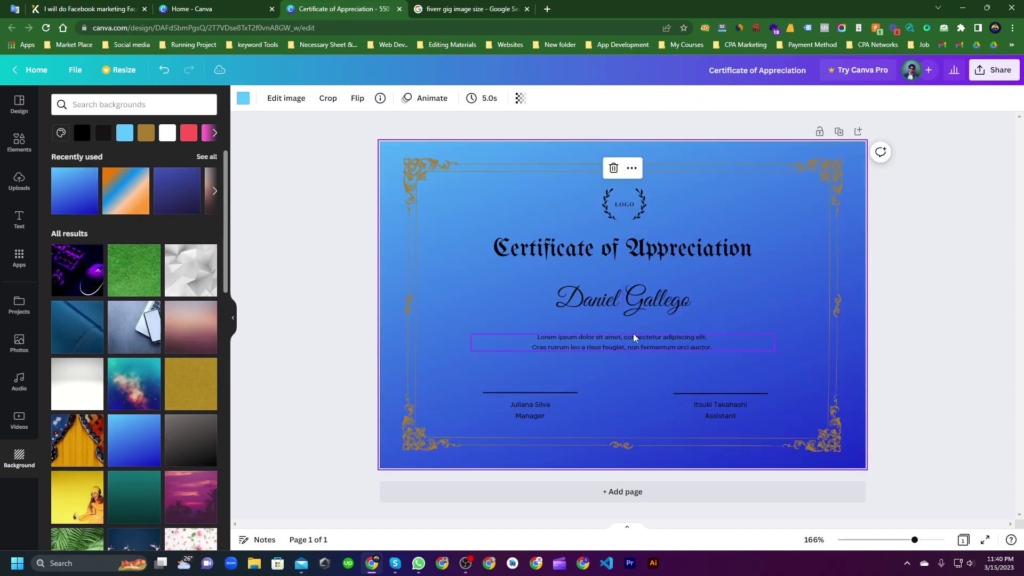
key("Delete")
- Delete the border, laurel, lines and all text from the certificate page and apply the light-to-dark blue gradient background
left_click(626, 188)
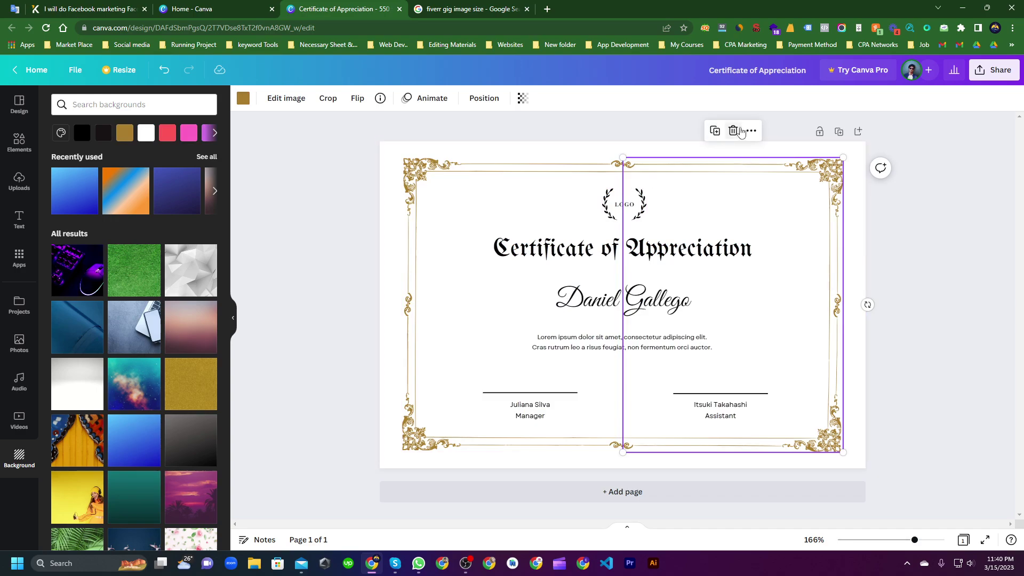
left_click(733, 131)
left_click(628, 200)
left_click(646, 161)
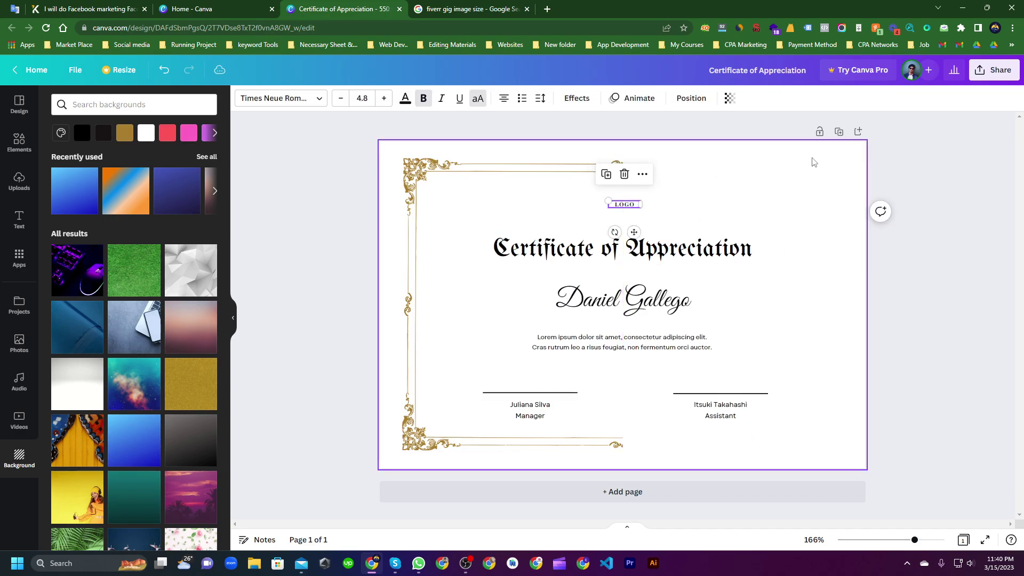
left_click_drag(769, 177, 459, 317)
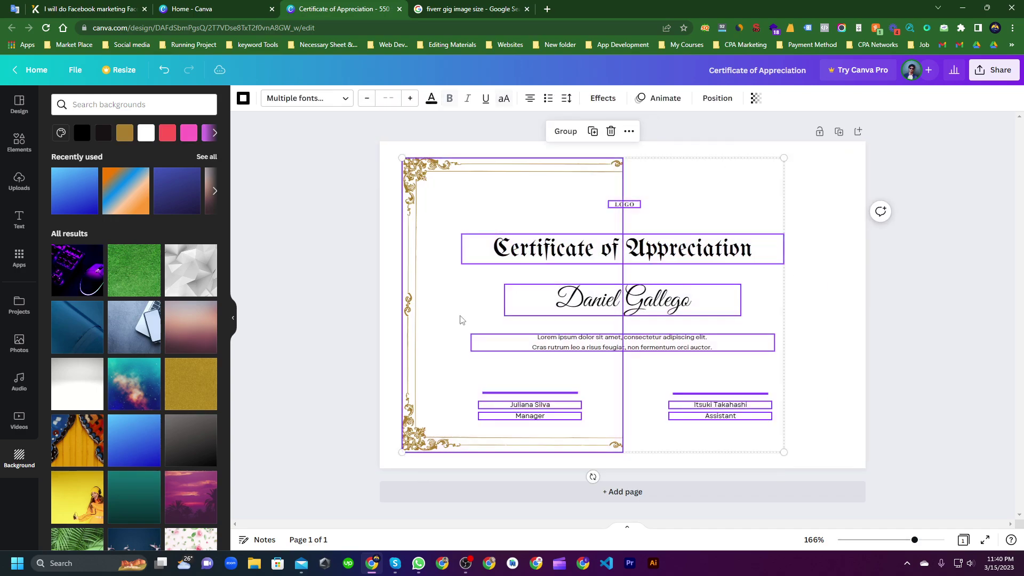
right_click(565, 251)
left_click(602, 345)
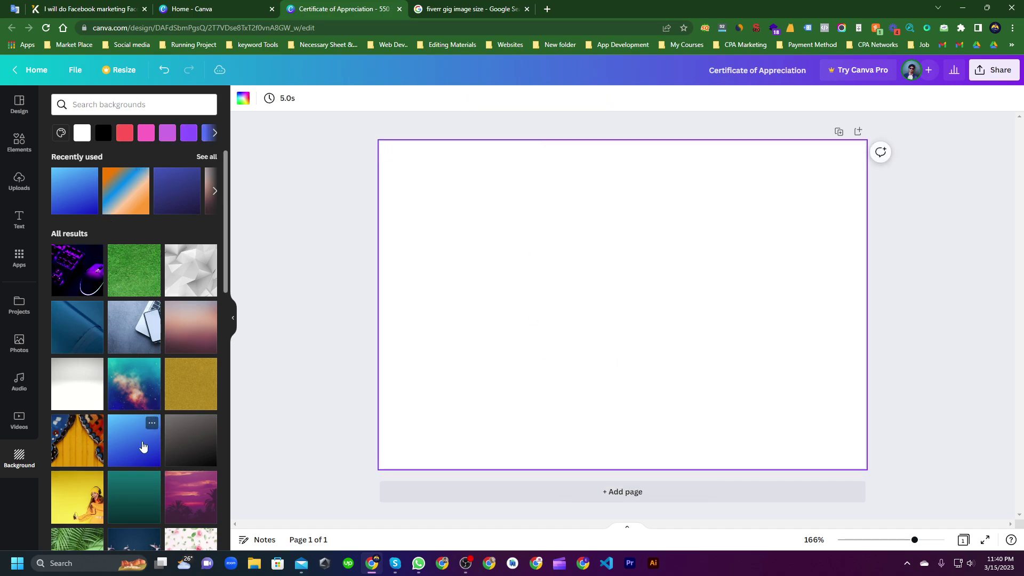
left_click(150, 421)
left_click(284, 237)
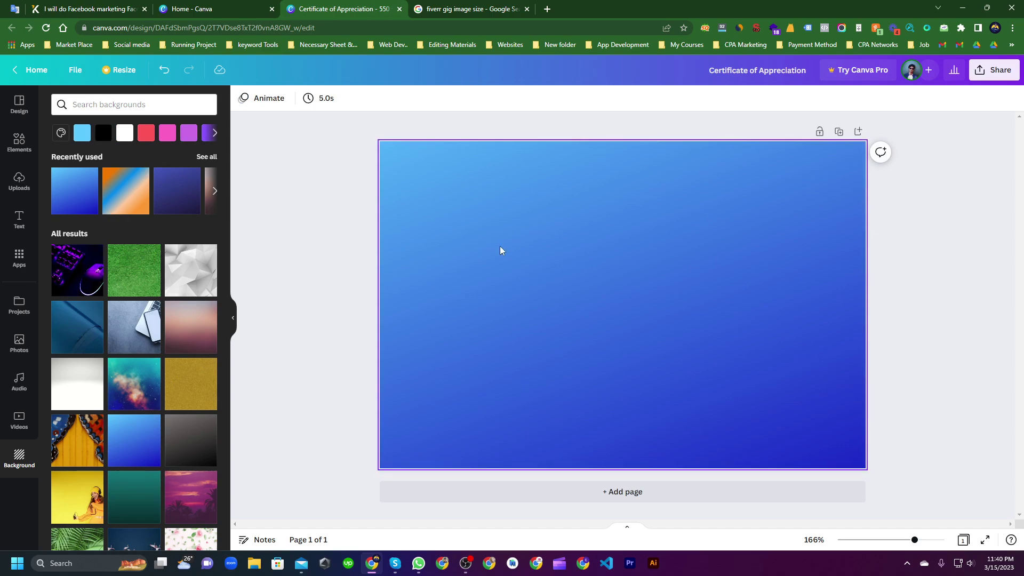
- Compare the blue gradient page with the Kwork gig's cover background and return to the Canva design
left_click(262, 7)
left_click(105, 6)
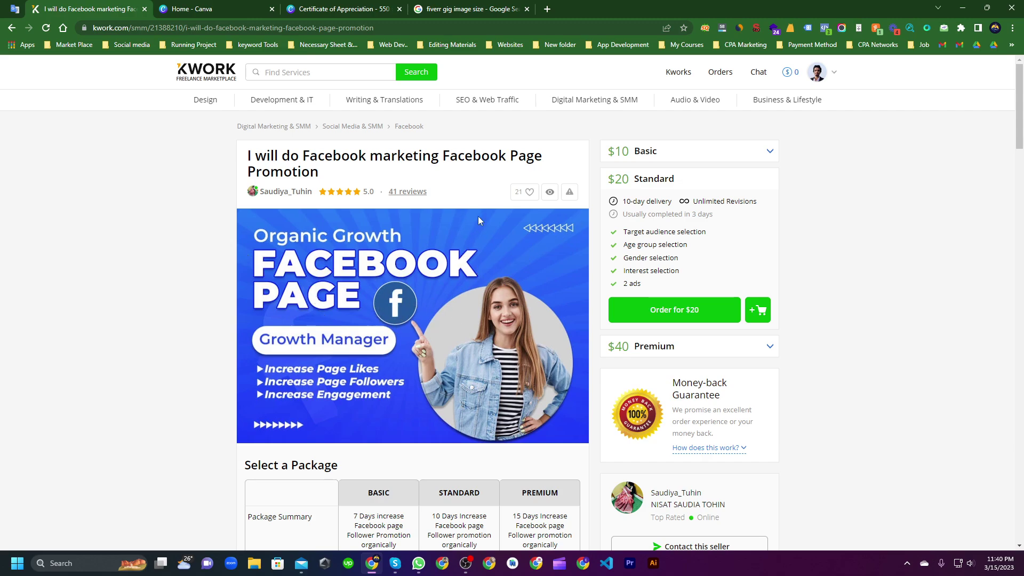
left_click(382, 5)
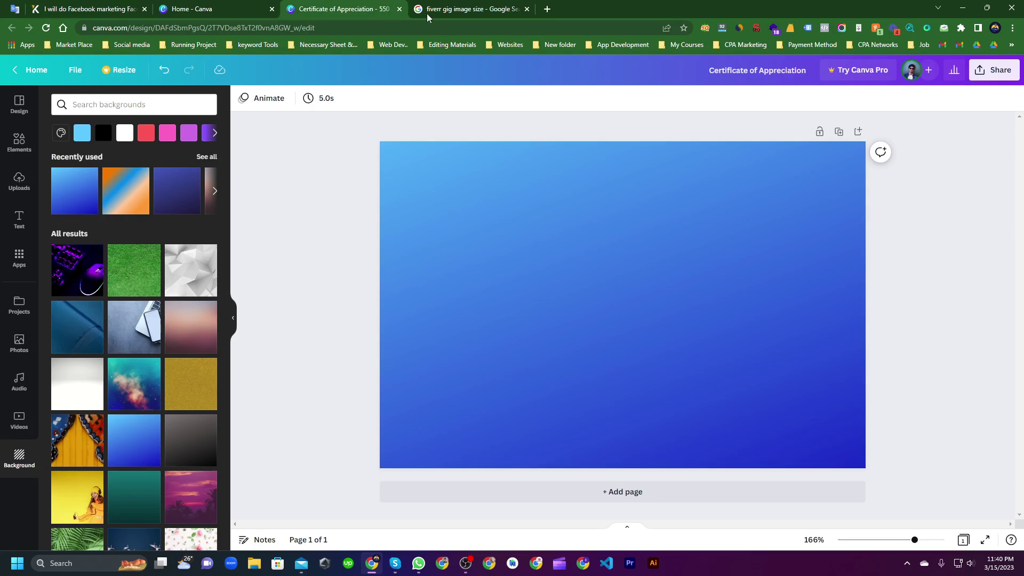
- Search Google for "blue colour background" in a new tab
left_click(547, 9)
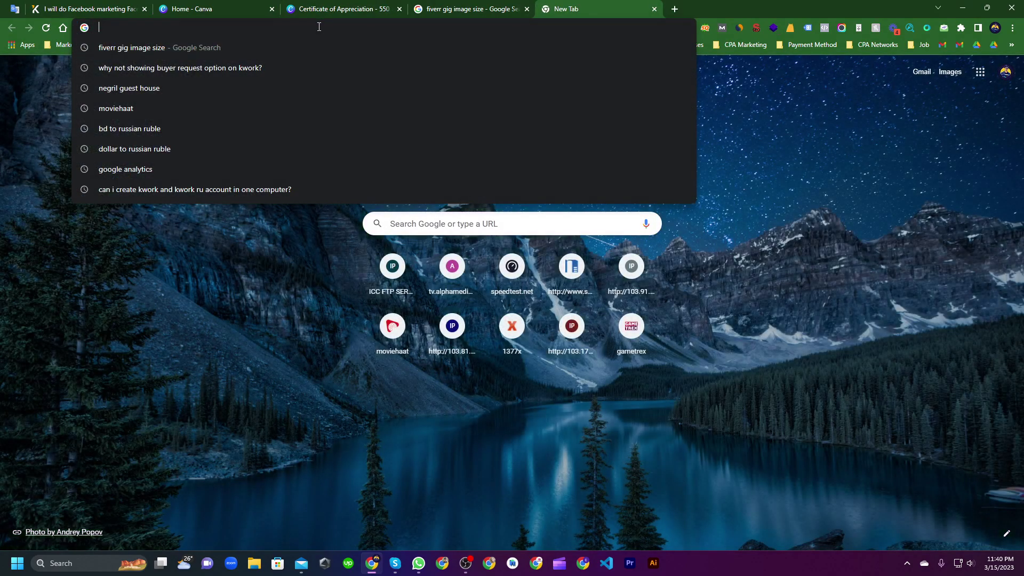
type("g")
key("BackSpace")
key("BackSpace")
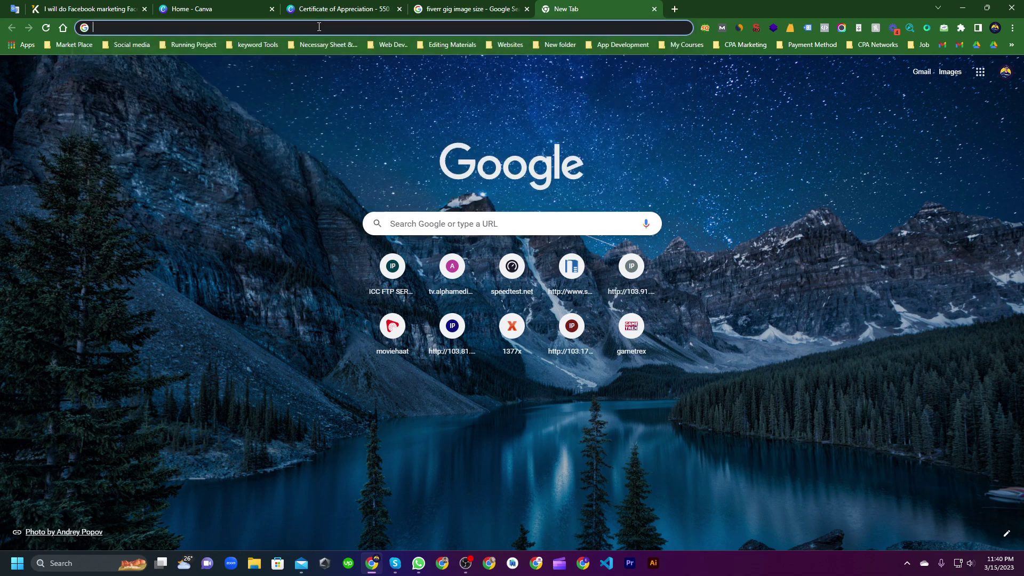
type("bluec")
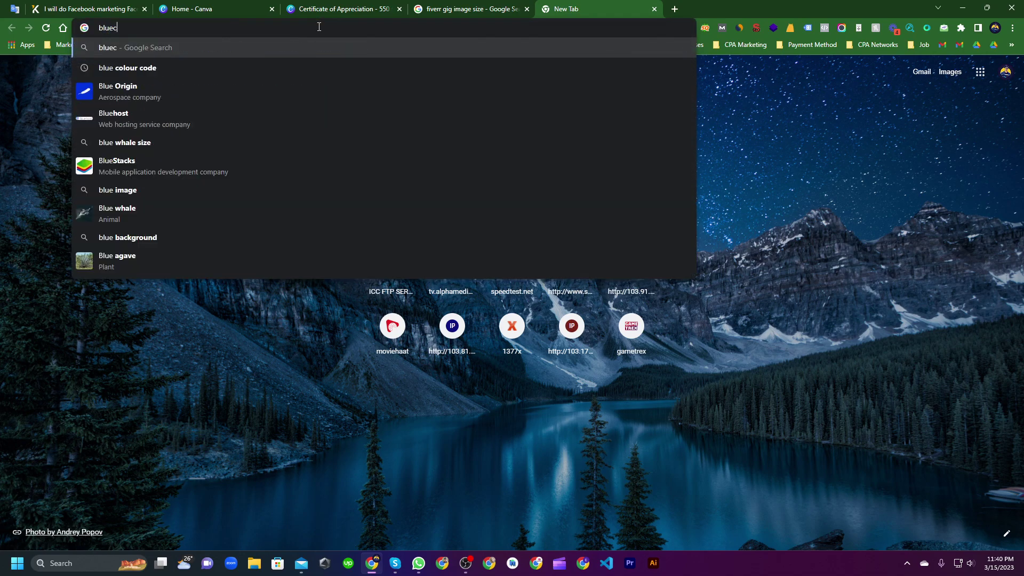
key("BackSpace")
type("colouy")
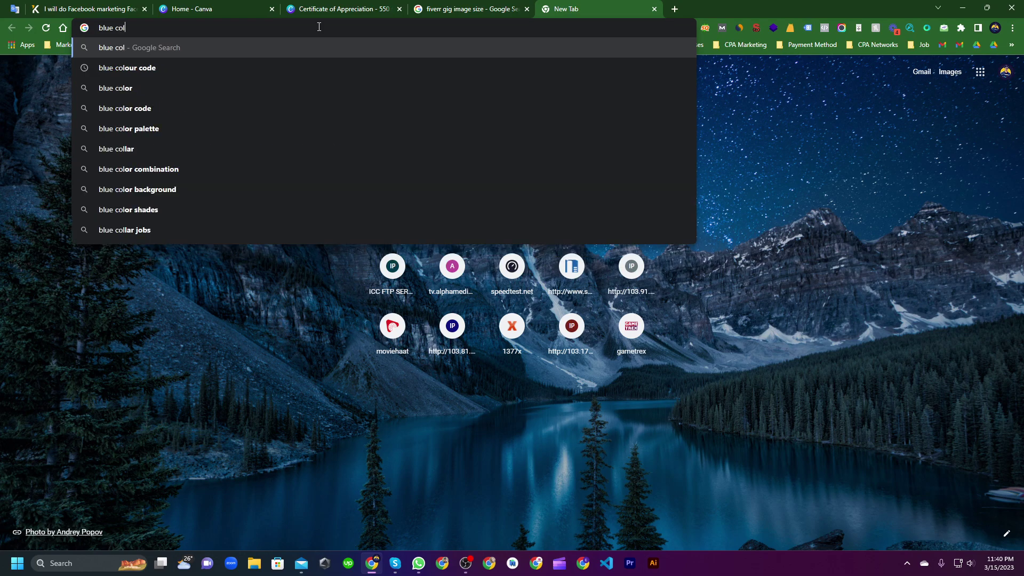
key("BackSpace")
key("BackSpace")
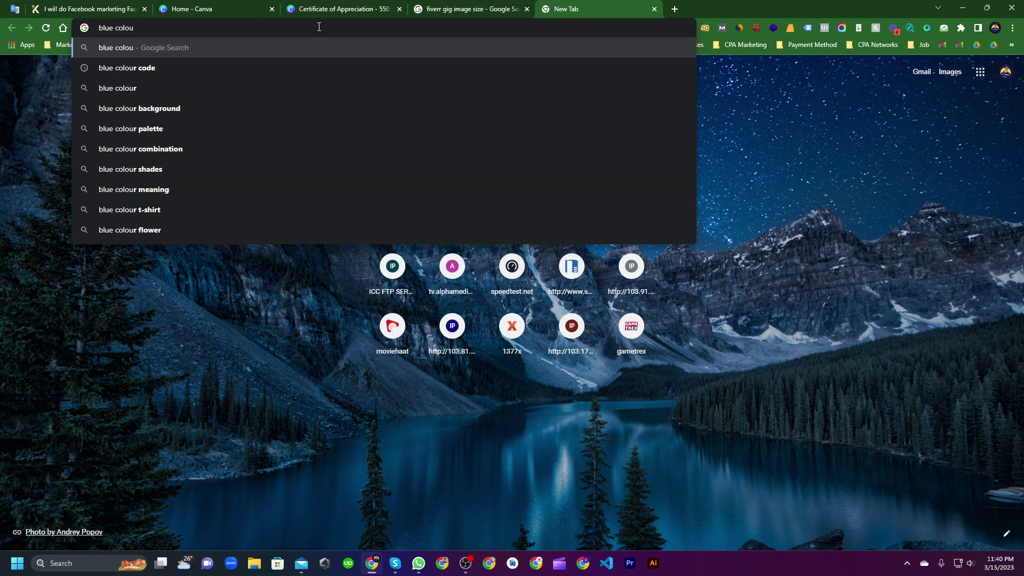
type("r")
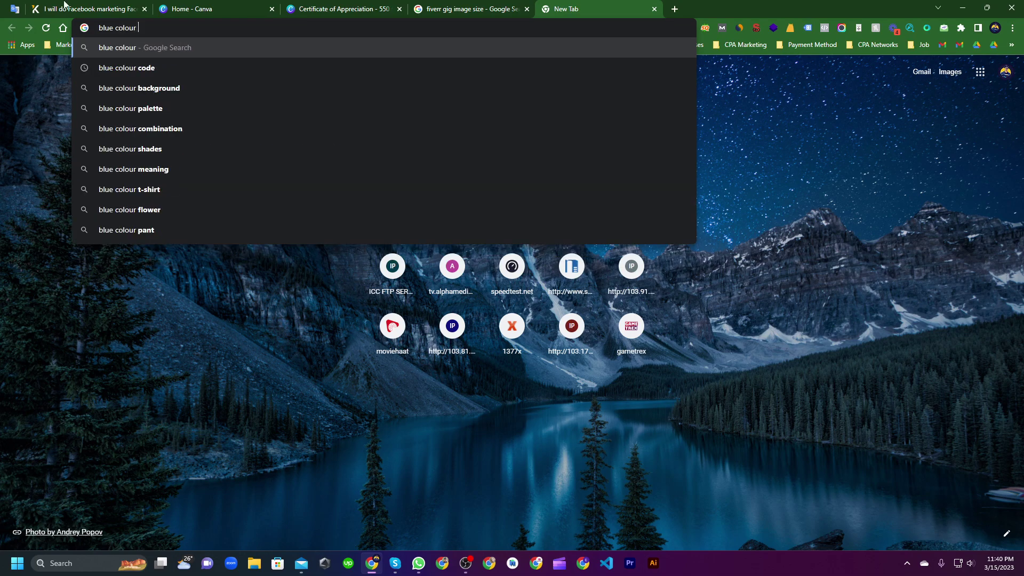
key("Down")
key("Down")
key("Return")
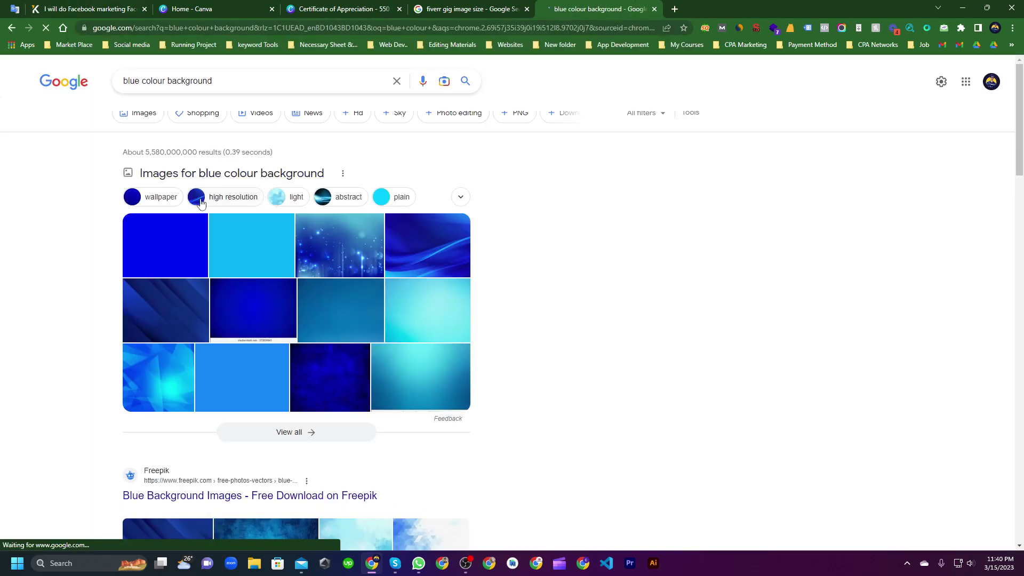
- Browse Google's image results for blue colour backgrounds
left_click(149, 118)
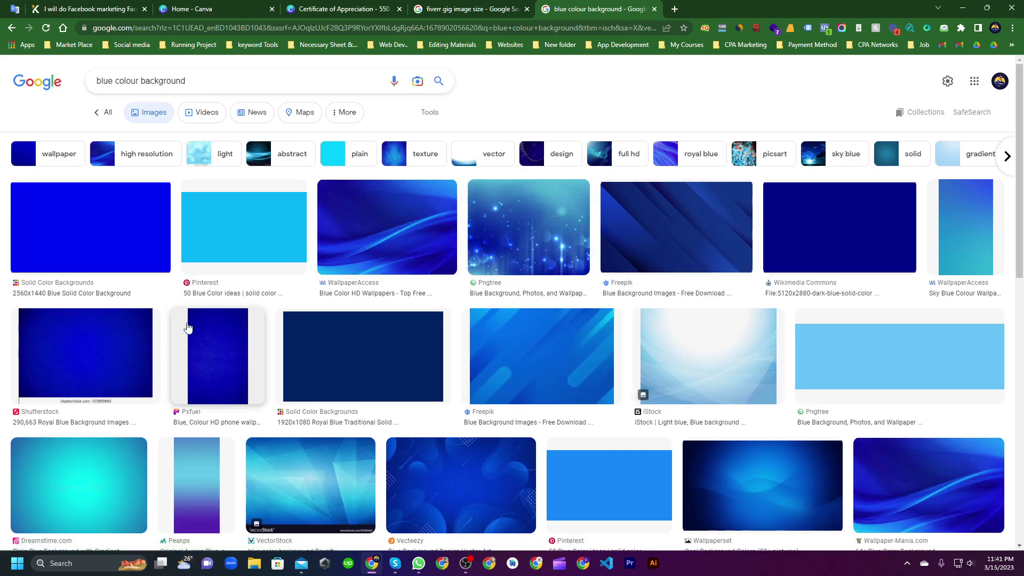
scroll(187, 326, "down", 4)
scroll(187, 322, "down", 3)
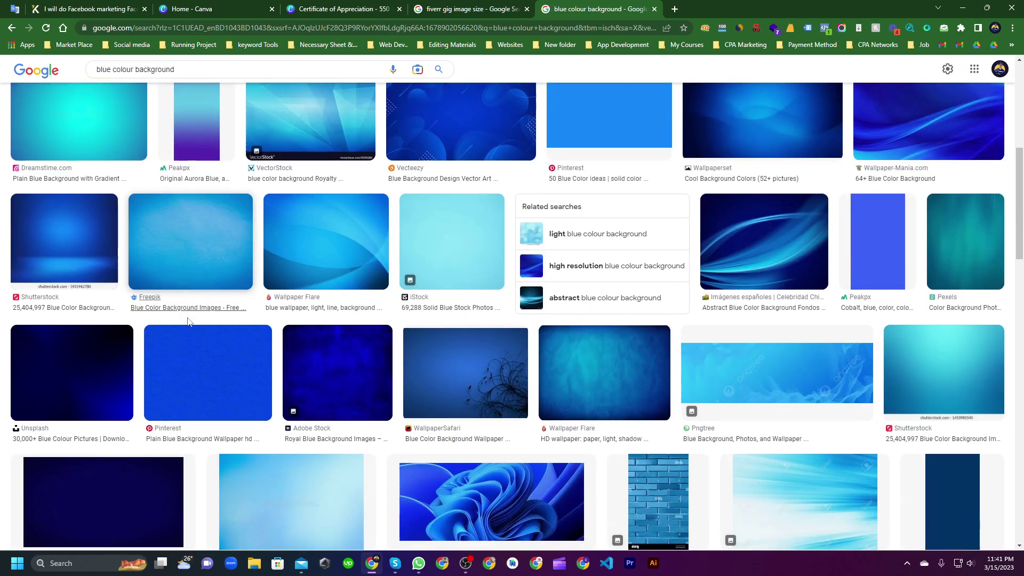
scroll(469, 331, "up", 7)
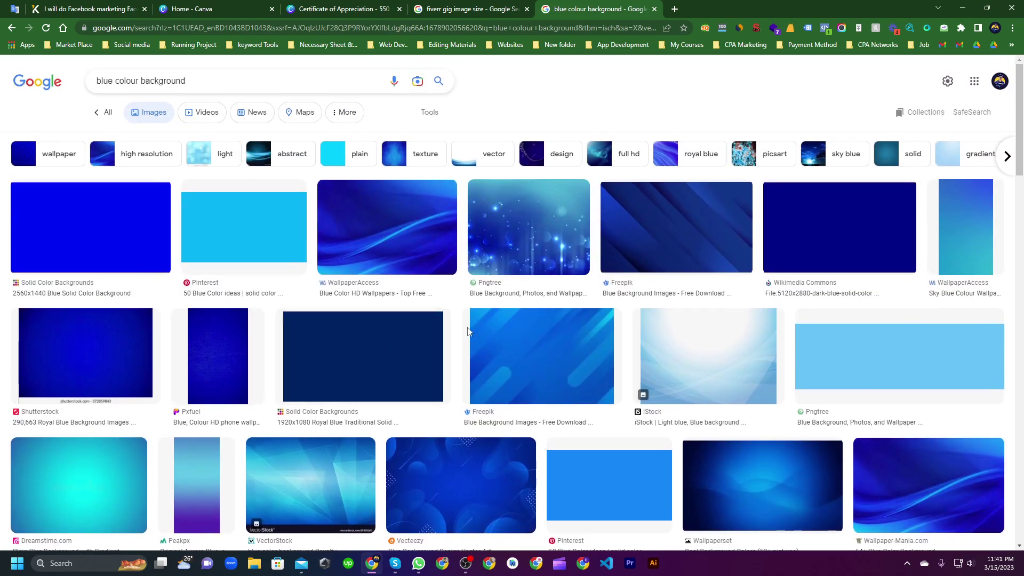
- Try to save the bright blue Freepik background with diagonal rounded lines to Downloads, checking the available file types
left_click(562, 368)
right_click(734, 218)
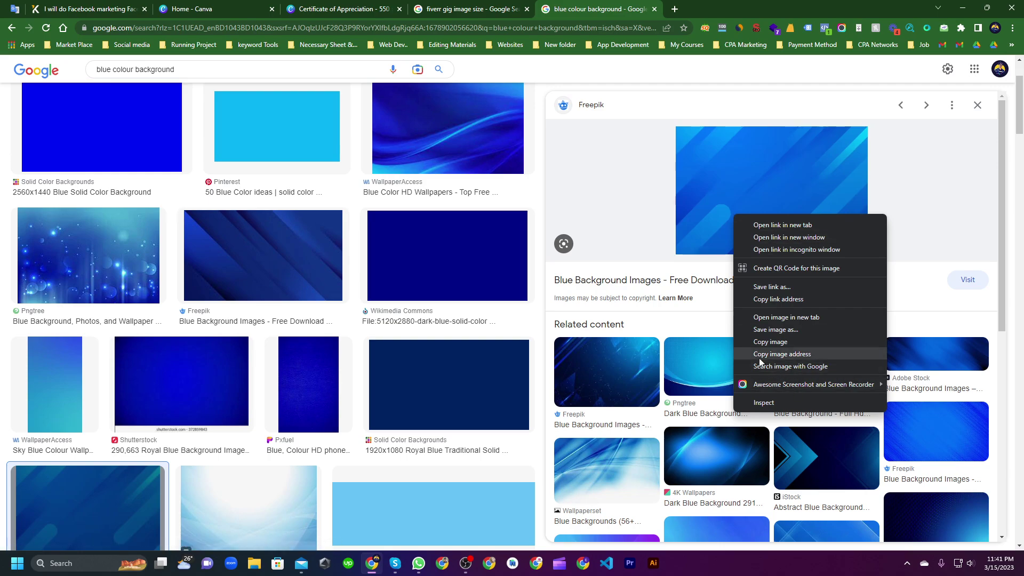
left_click(784, 346)
right_click(745, 180)
left_click(780, 302)
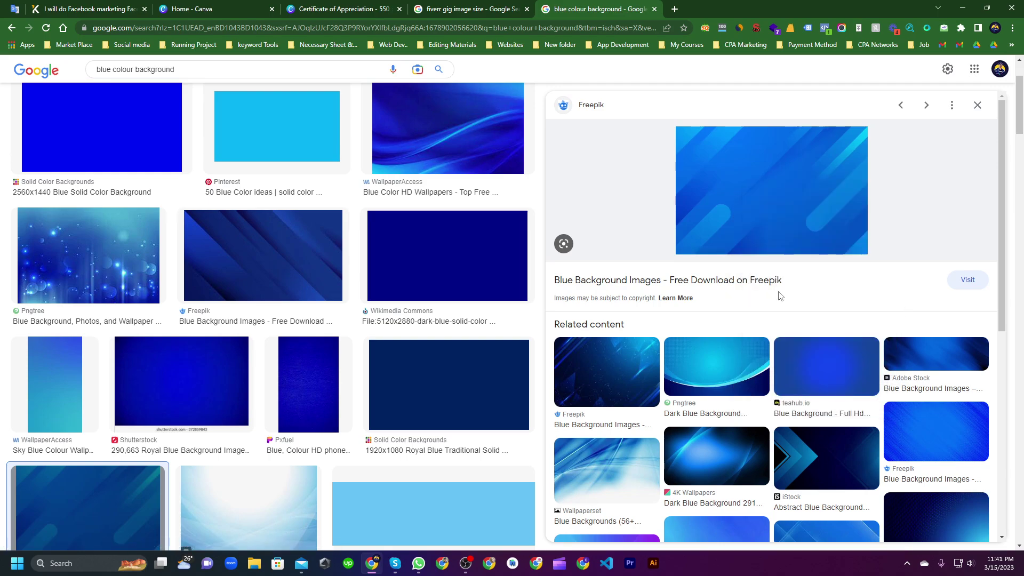
left_click(362, 410)
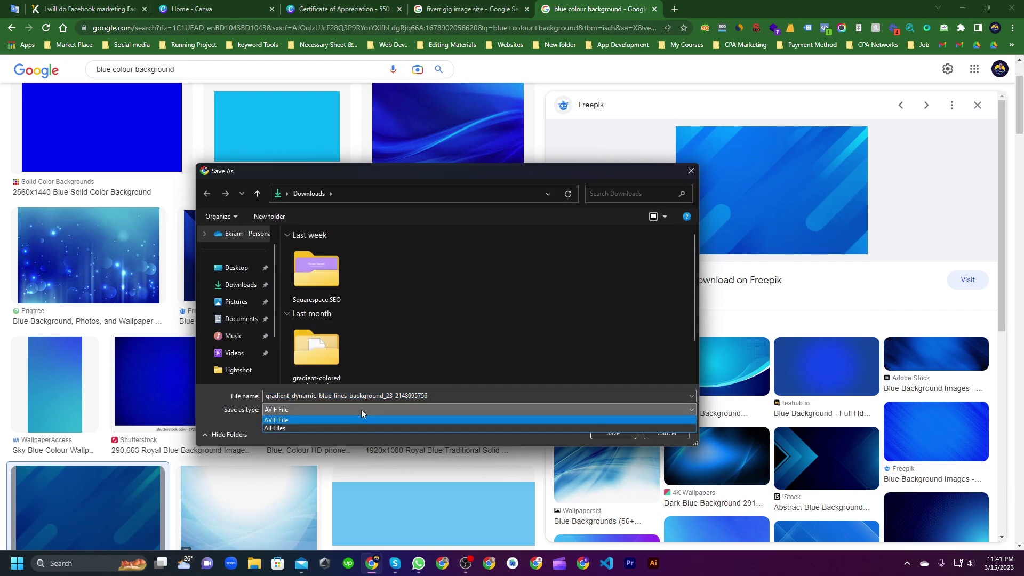
left_click(361, 408)
left_click(334, 414)
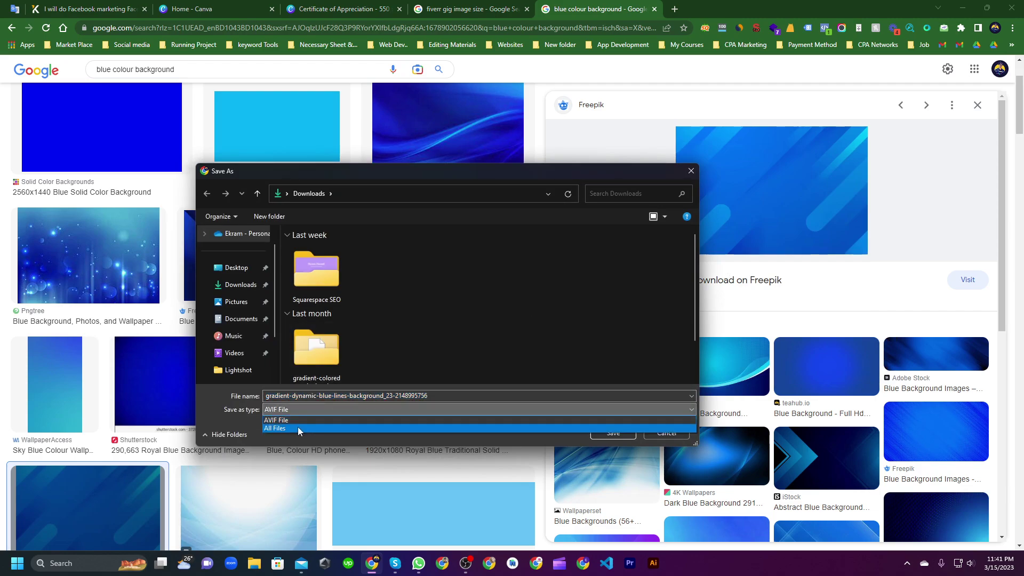
left_click(315, 408)
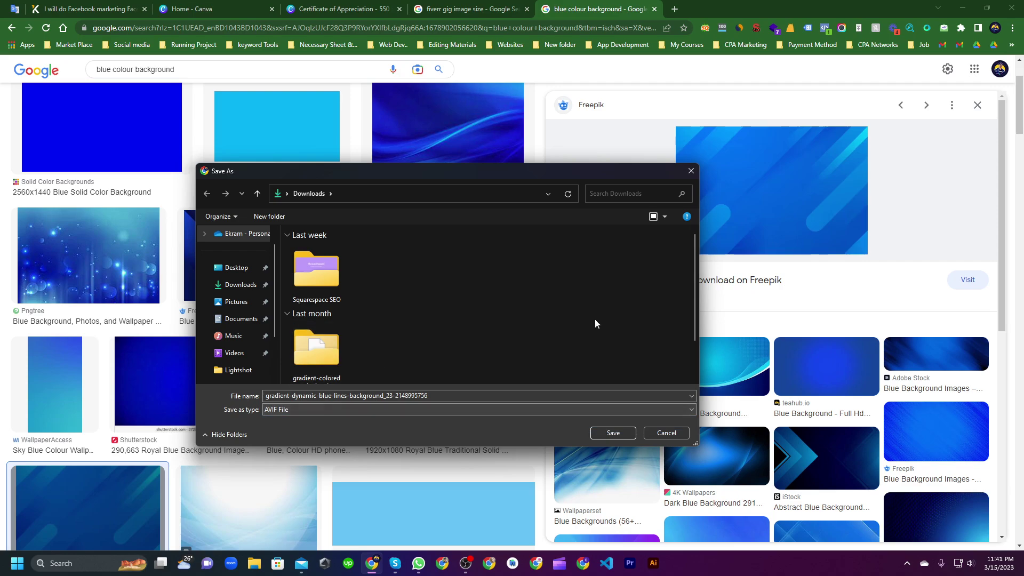
left_click(690, 171)
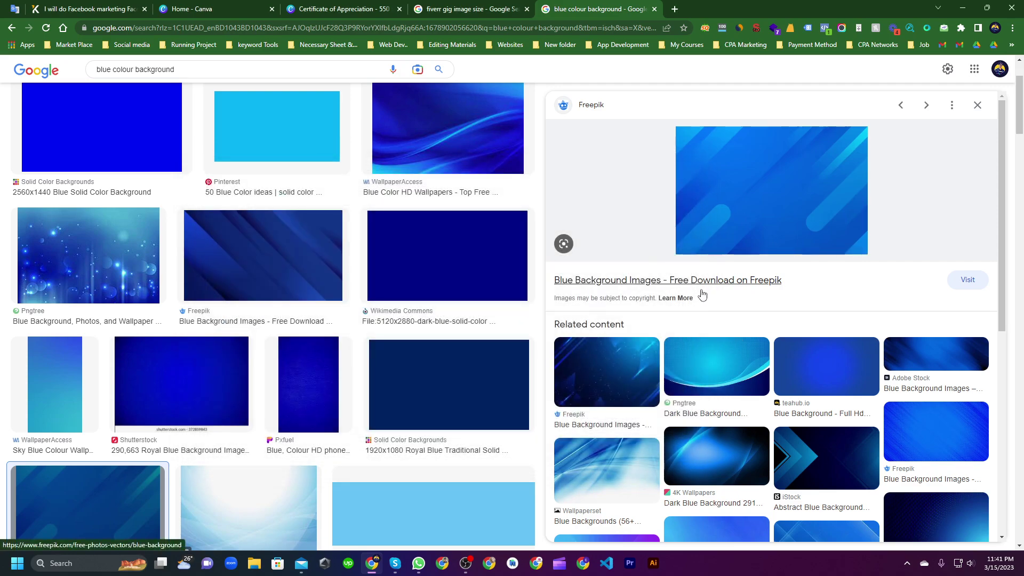
- Try to save the dark blue Freepik background with diagonal stripes to Downloads
scroll(332, 304, "down", 5)
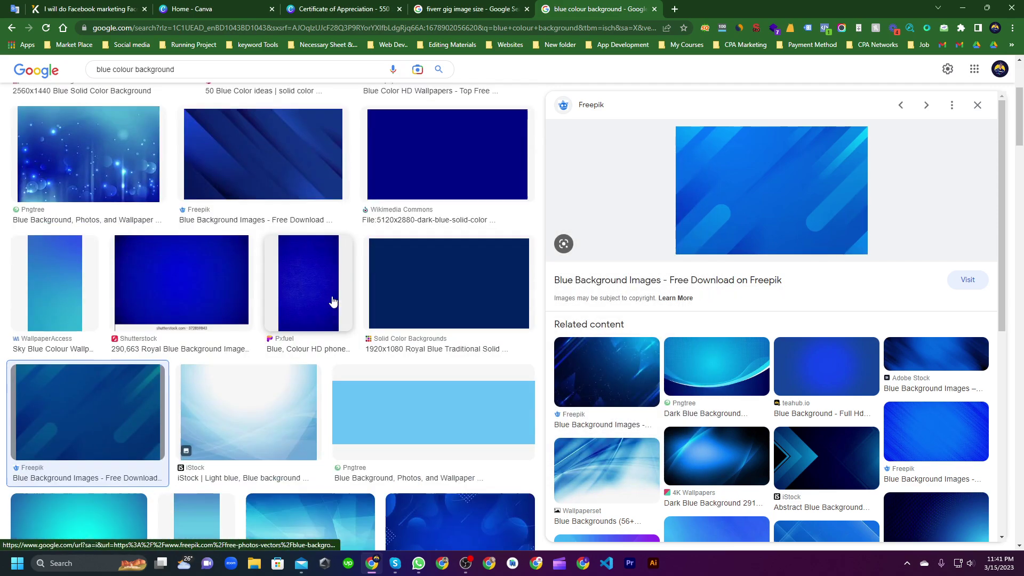
scroll(332, 304, "up", 6)
left_click(306, 320)
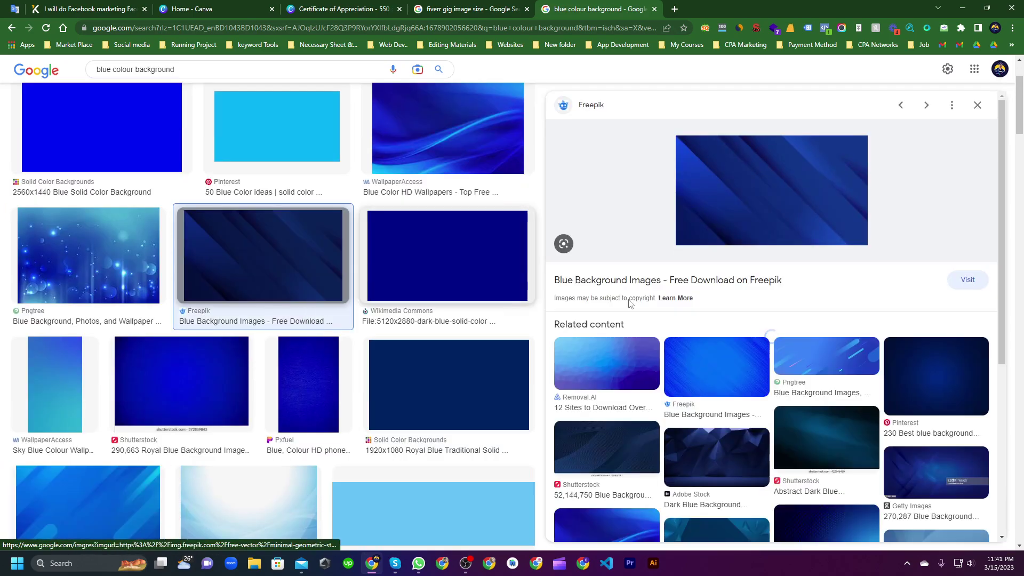
right_click(736, 197)
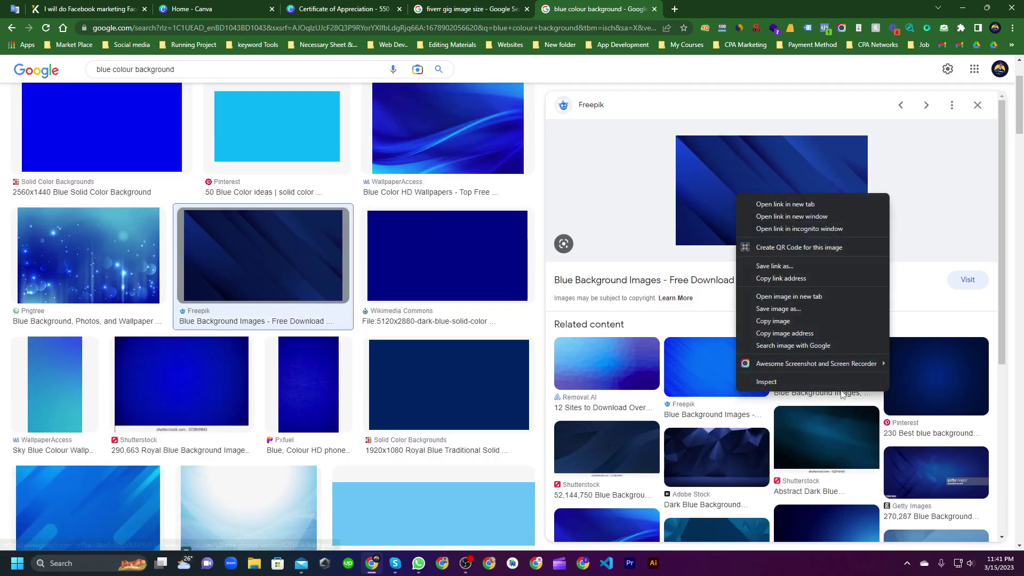
left_click(782, 309)
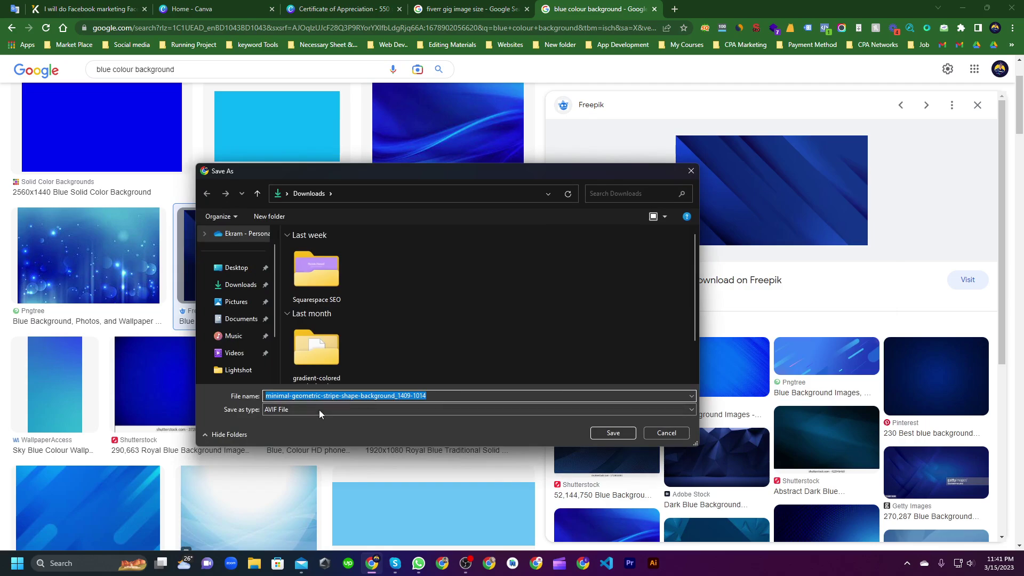
left_click(320, 414)
left_click(691, 172)
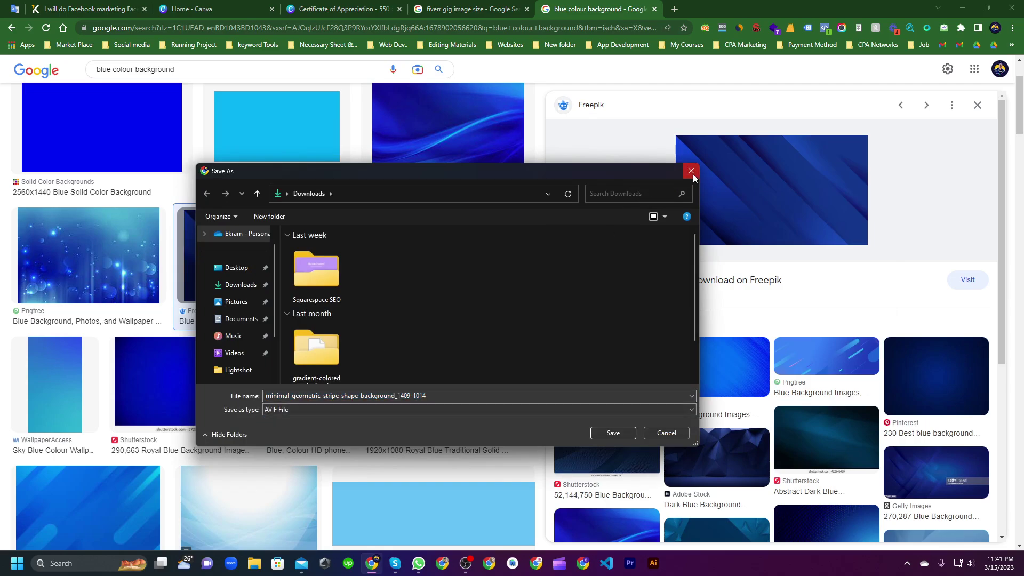
- Look through more blue background image results and return to the Canva design
scroll(327, 293, "down", 4)
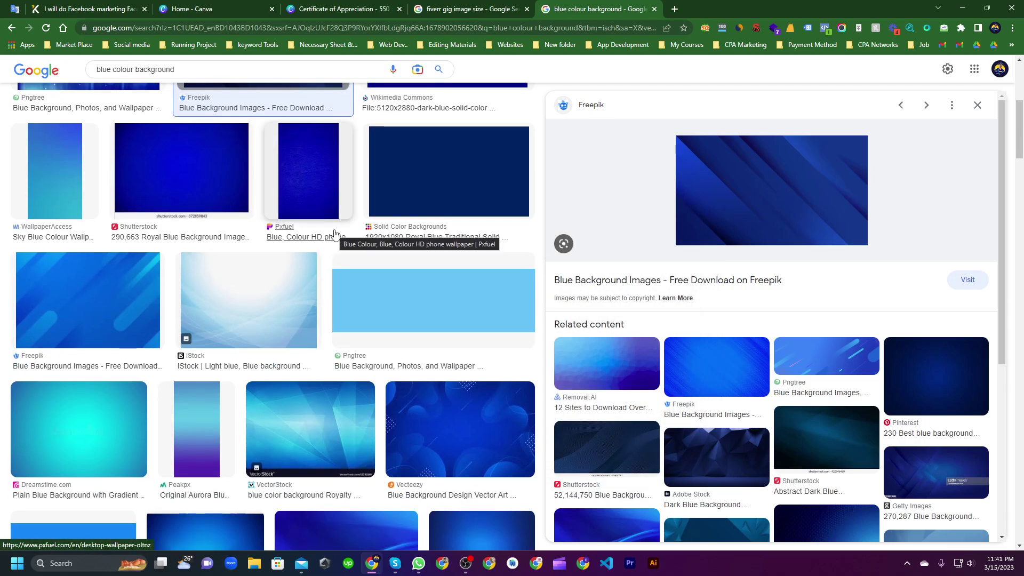
scroll(334, 235, "down", 5)
scroll(338, 275, "down", 5)
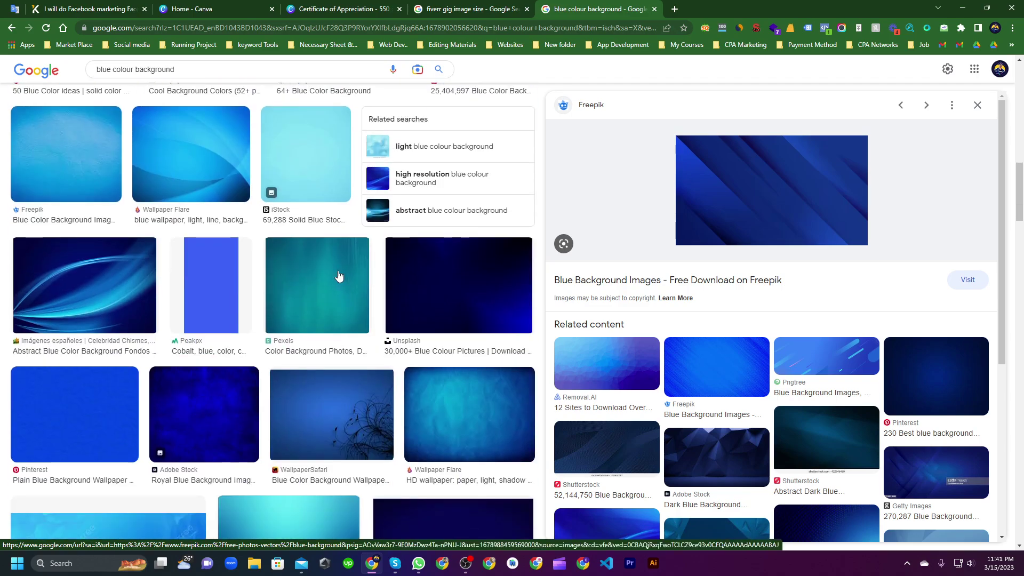
scroll(339, 276, "down", 5)
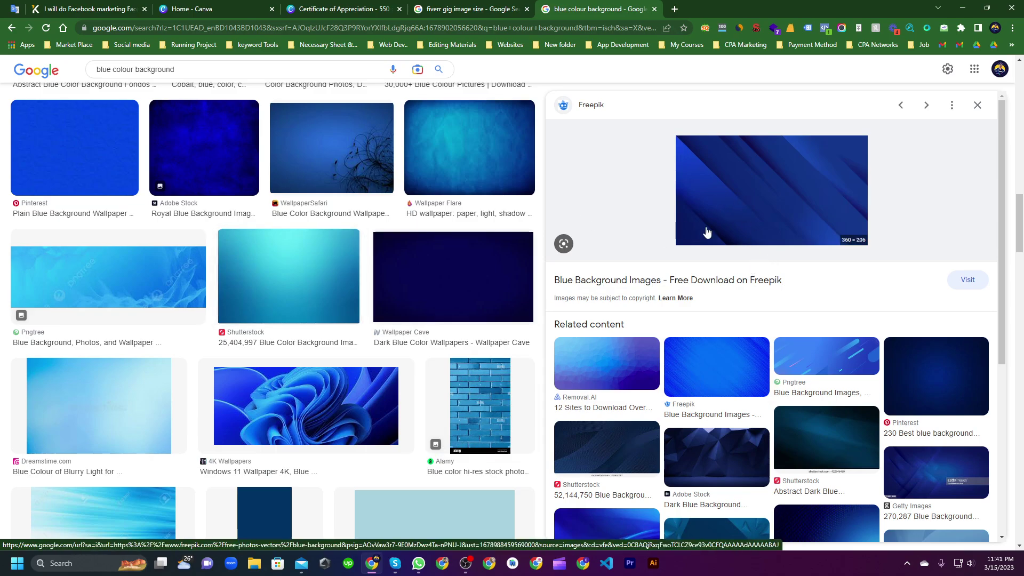
left_click(336, 9)
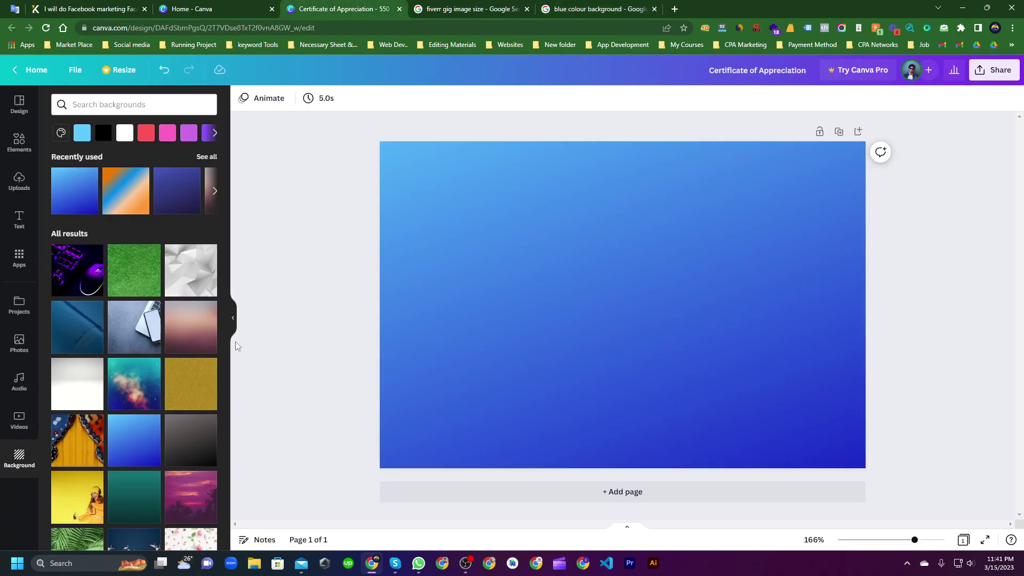
left_click(19, 181)
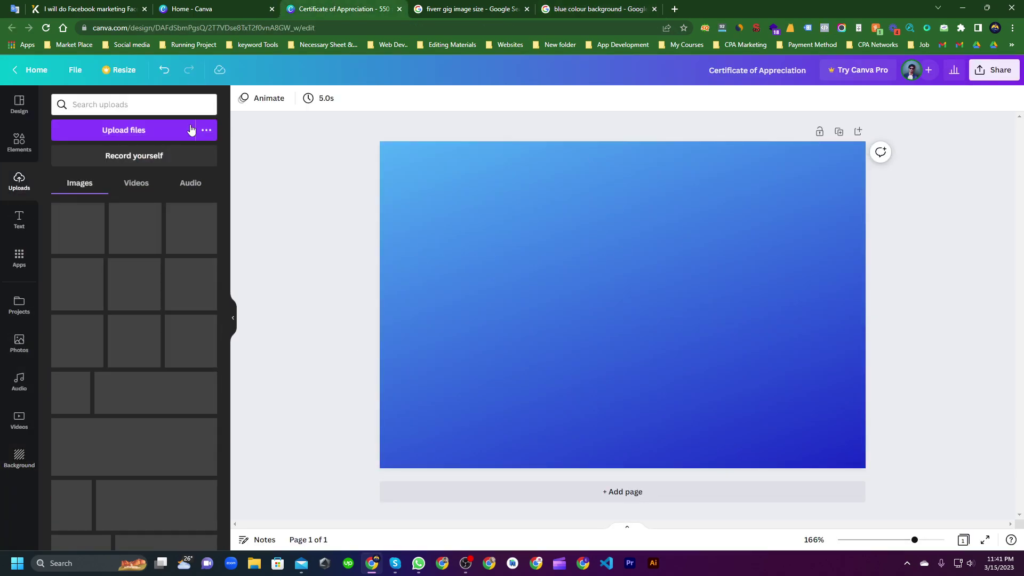
left_click(133, 129)
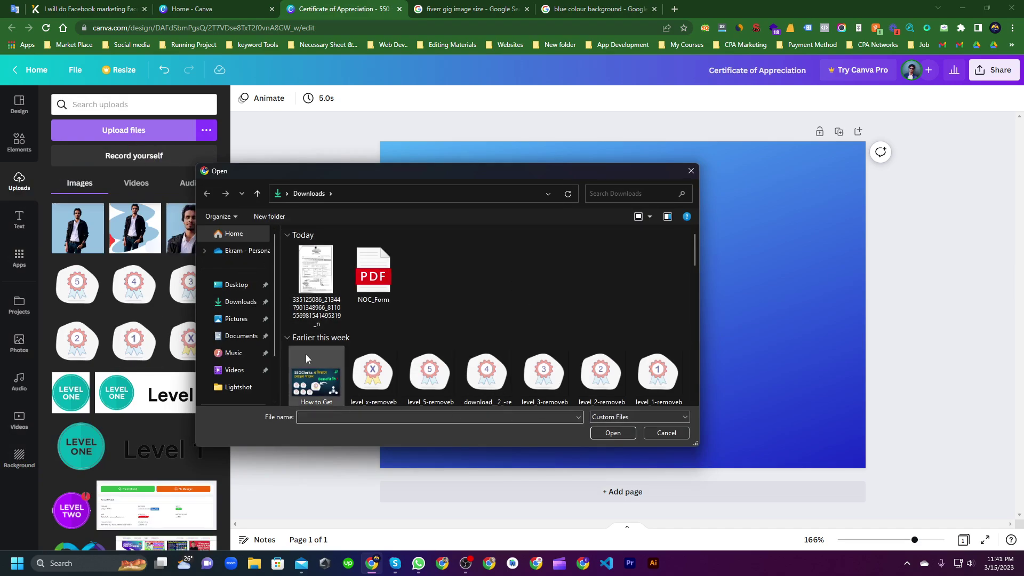
left_click(374, 273)
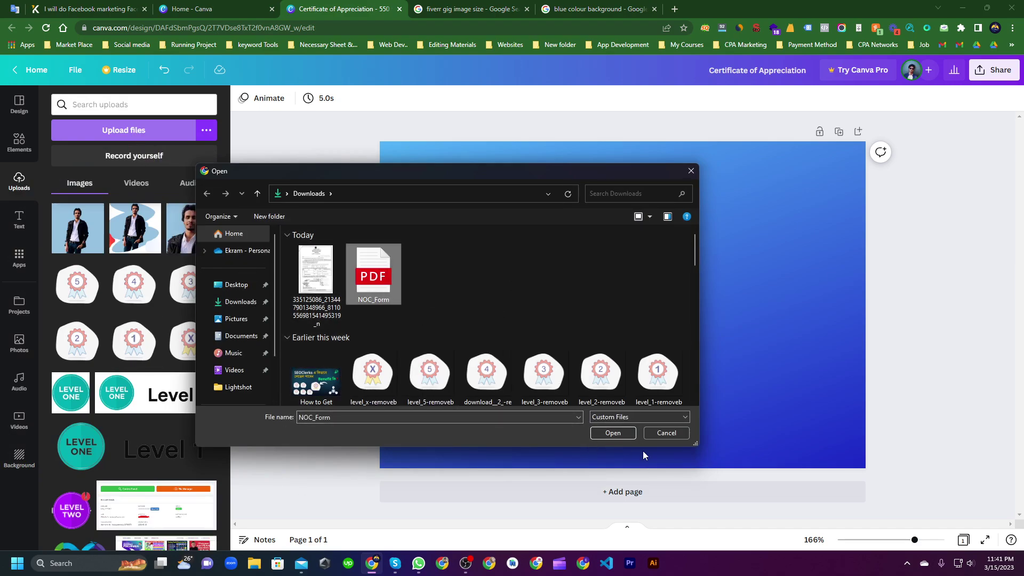
left_click(691, 172)
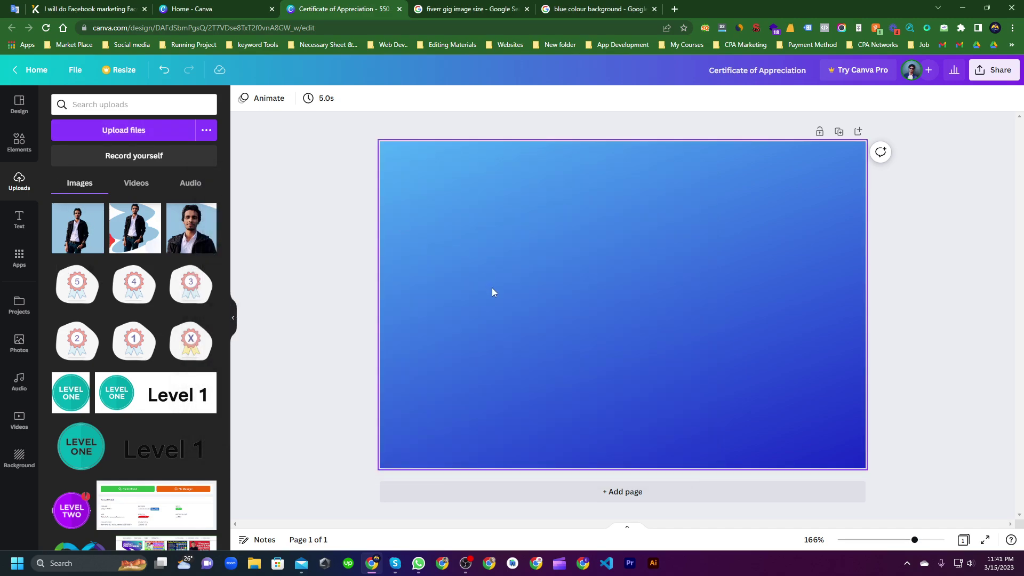
- Check the Kwork gig cover's wording, then add a heading to the Canva page and place it in the upper half of the gradient
left_click(16, 218)
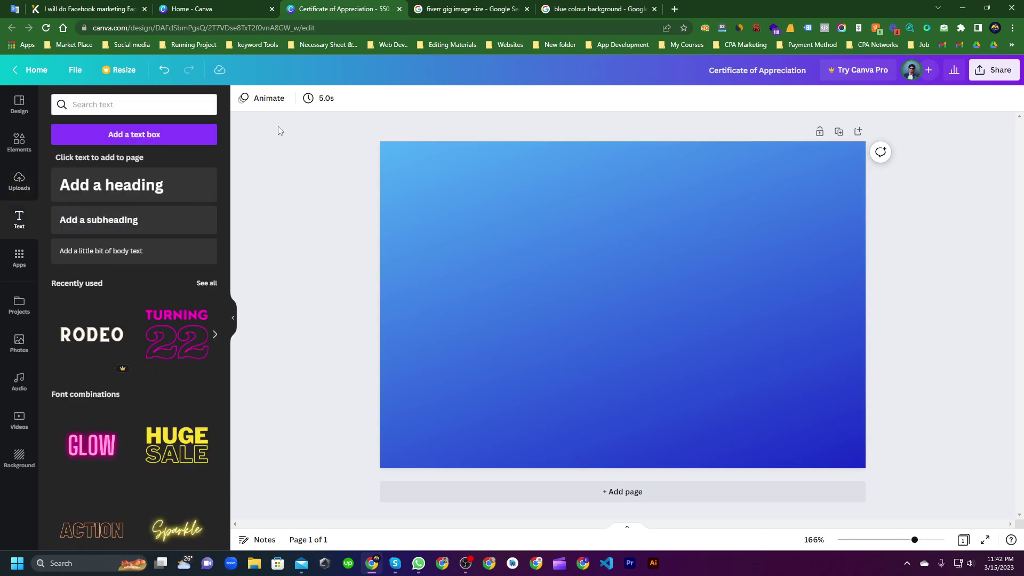
left_click(82, 5)
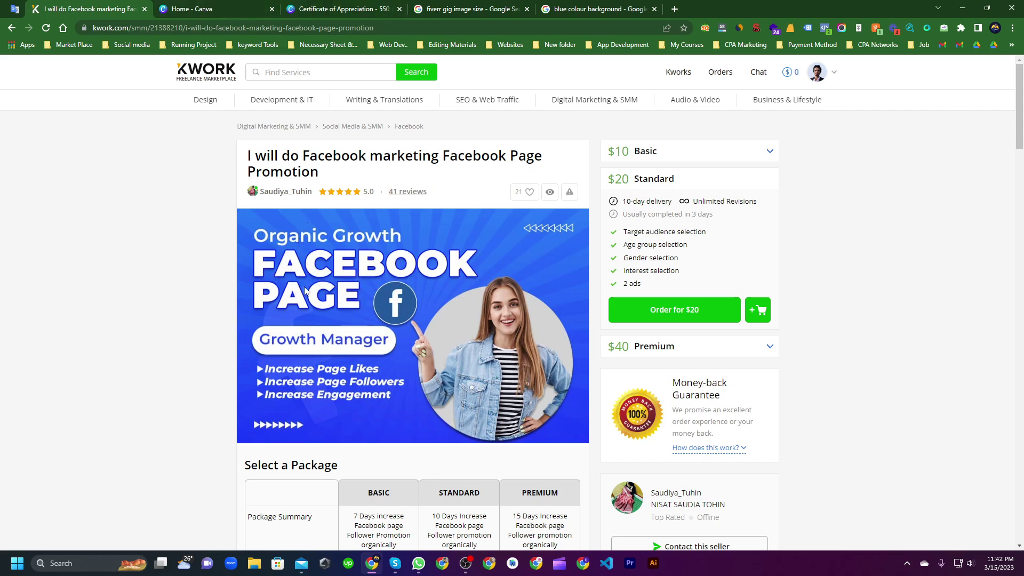
left_click(321, 9)
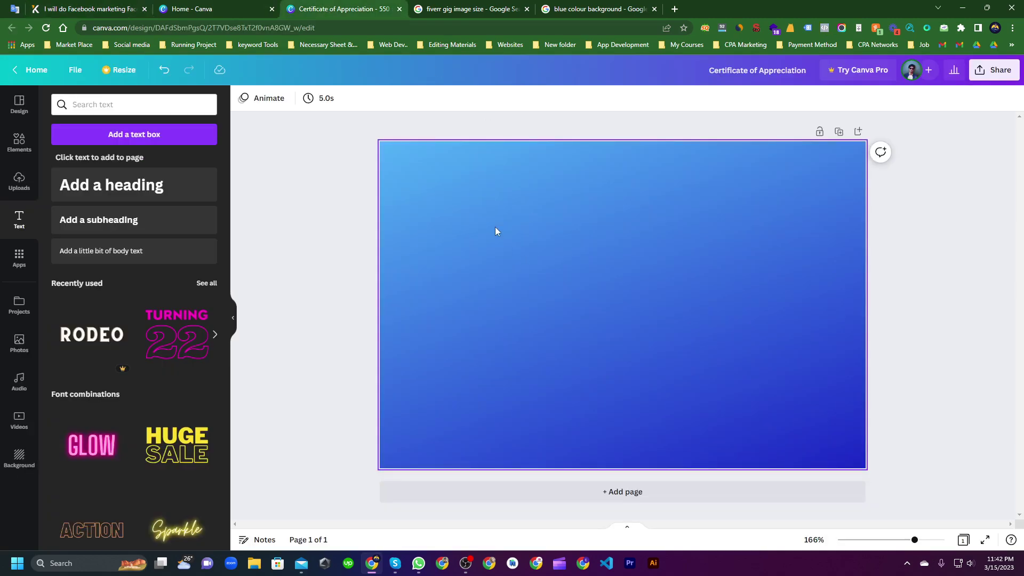
left_click(135, 187)
left_click(560, 379)
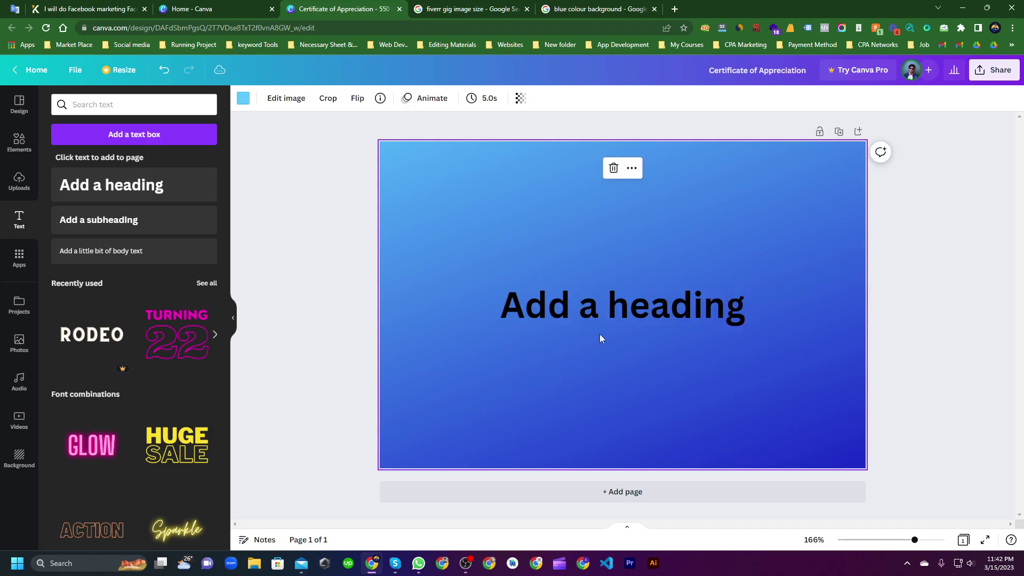
left_click(642, 311)
left_click_drag(642, 311, 597, 243)
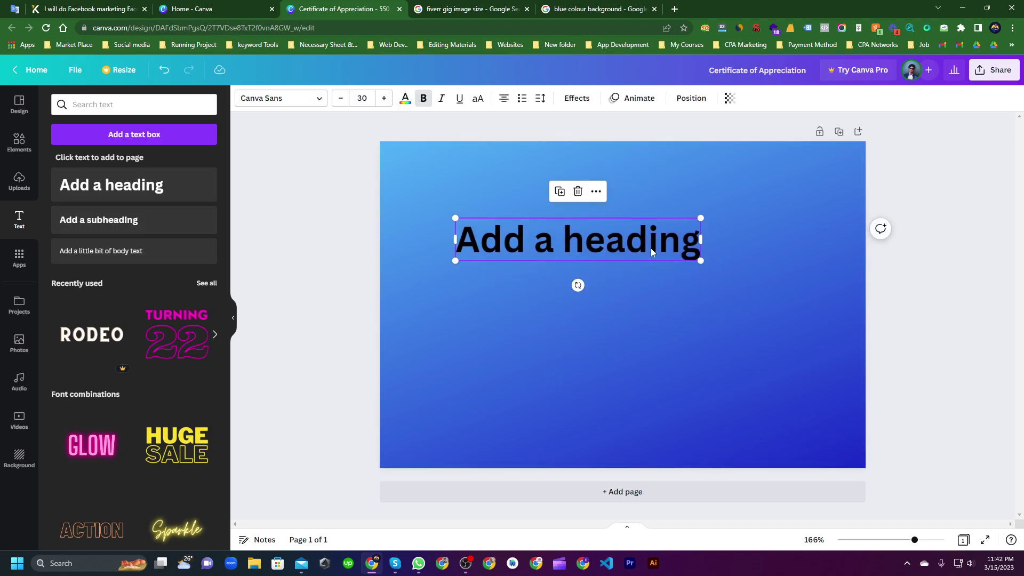
- Replace the heading's placeholder text with "Facebook Page", breaking it onto two lines after "Facebook"
double_click(677, 245)
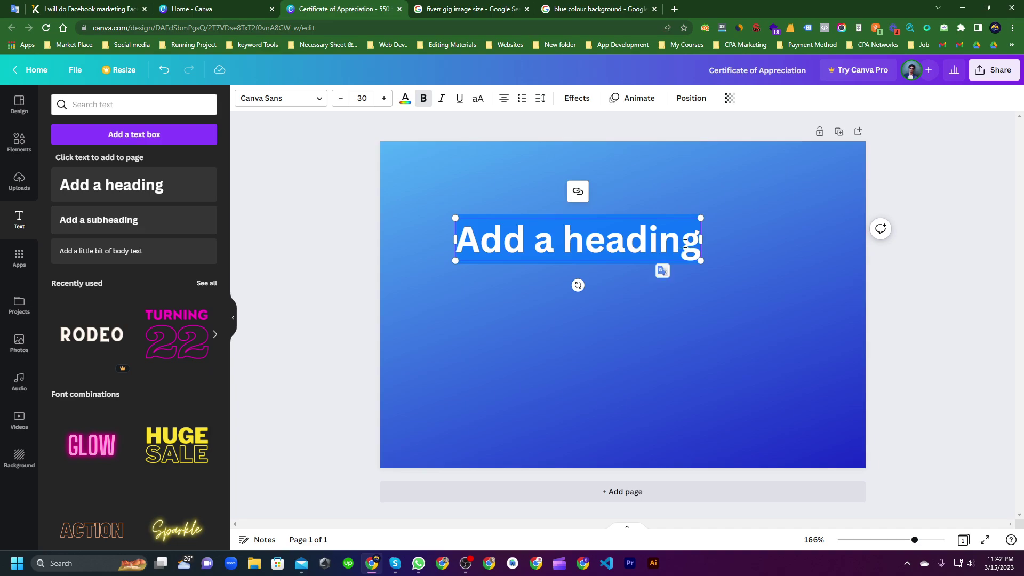
type("Fav")
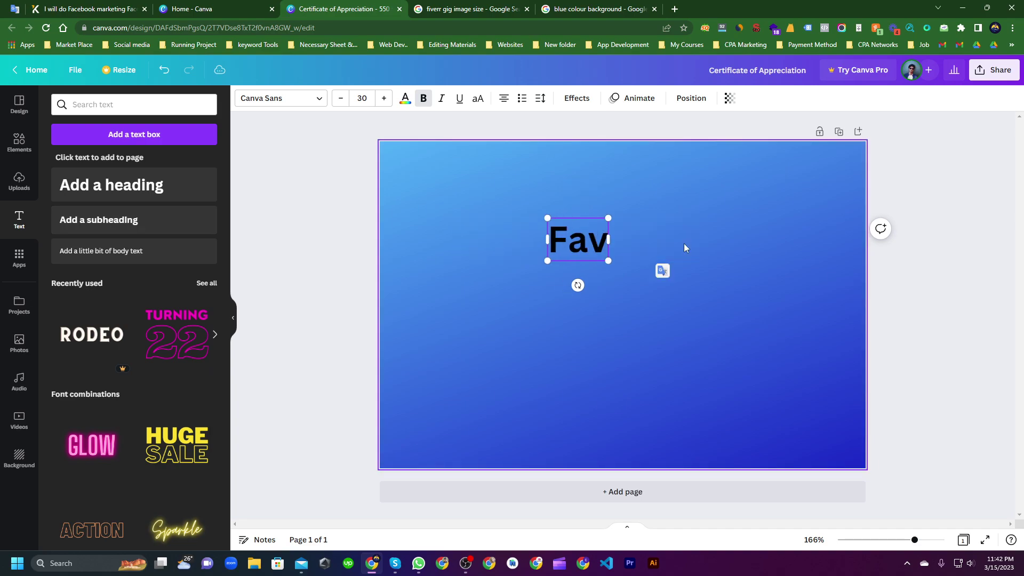
key("BackSpace")
type("ceboo")
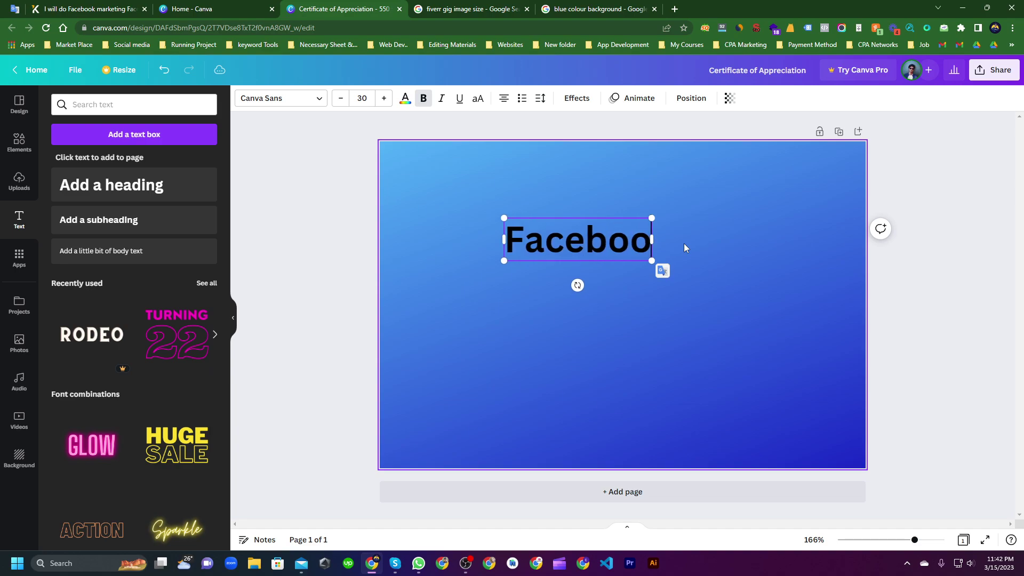
type("k")
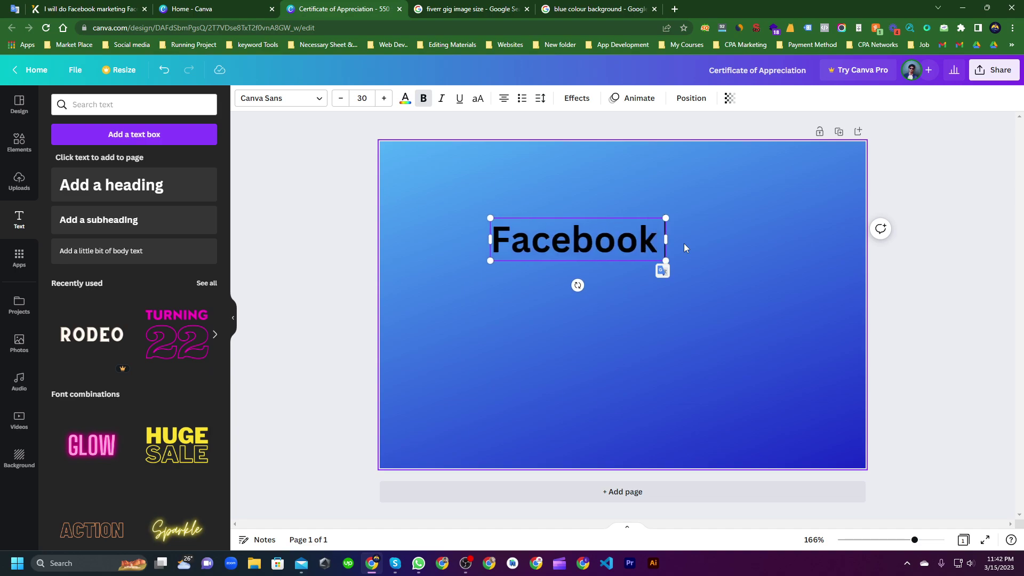
type(" Page")
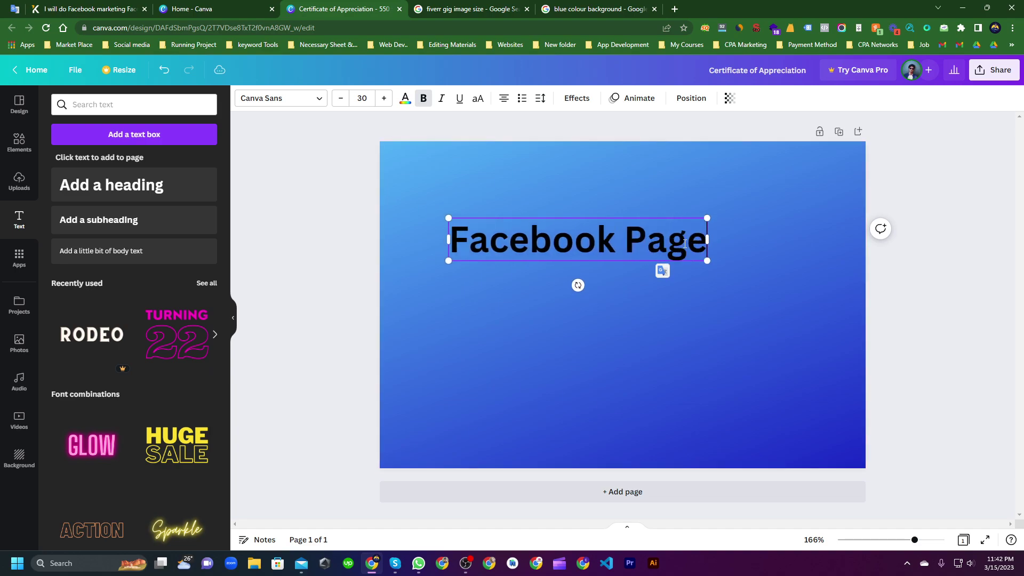
left_click(625, 239)
key("Return")
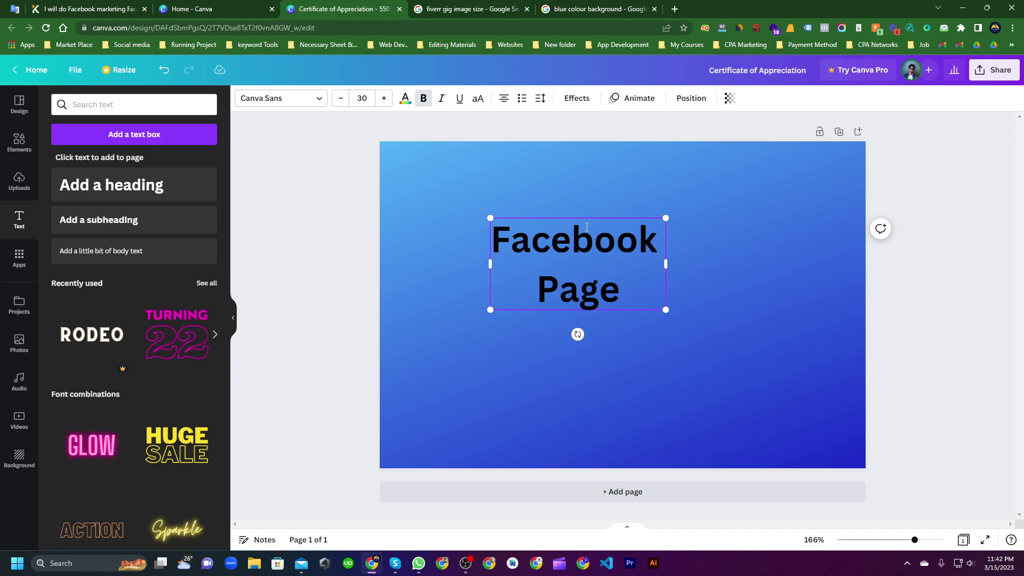
- Compare with the Kwork gig cover's title layout and left-align the two-line heading in the Canva design
left_click(121, 6)
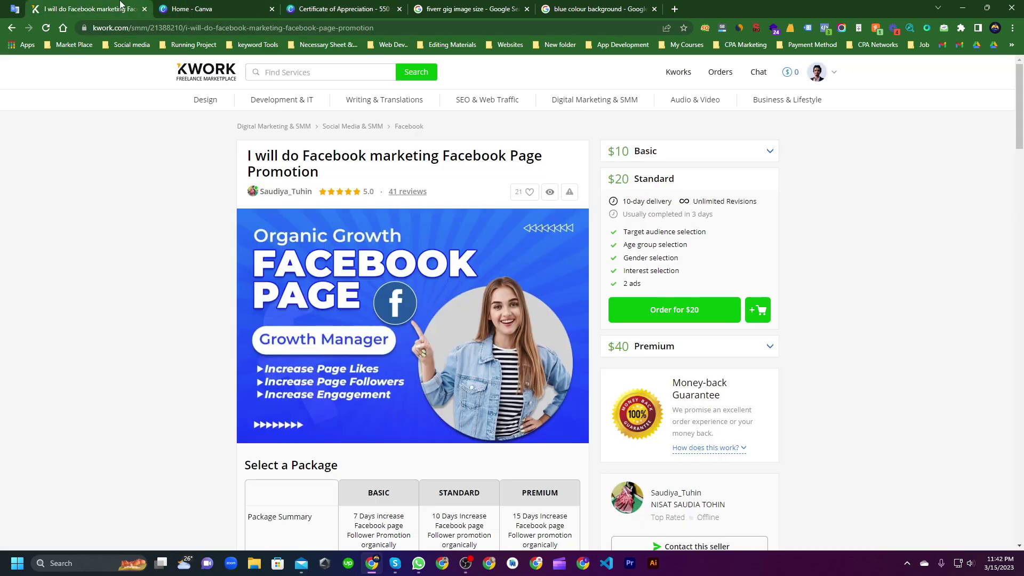
left_click(386, 5)
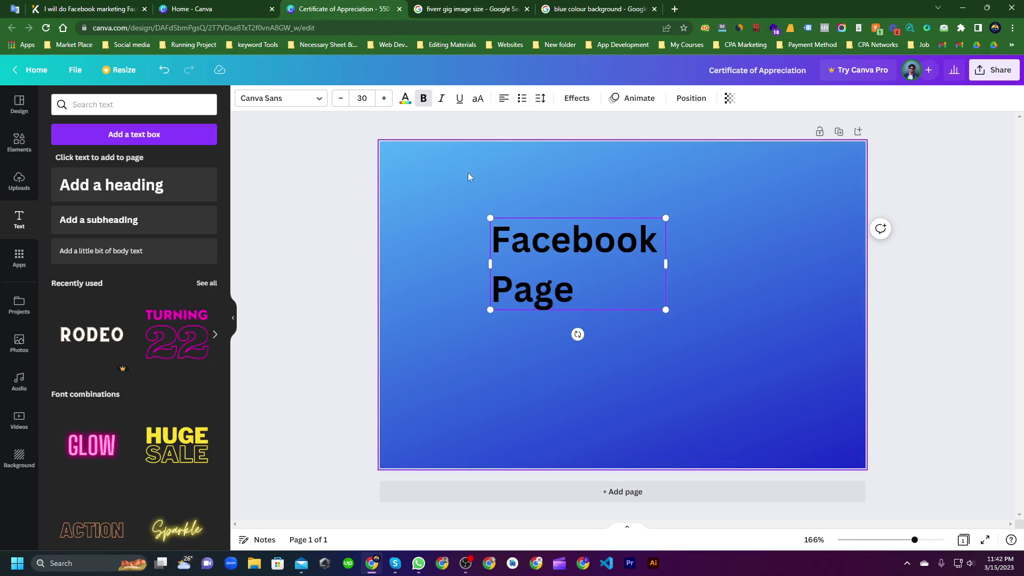
- Convert the two-line "Facebook Page" heading to uppercase and shift it slightly up and to the left
double_click(547, 267)
left_click(586, 317)
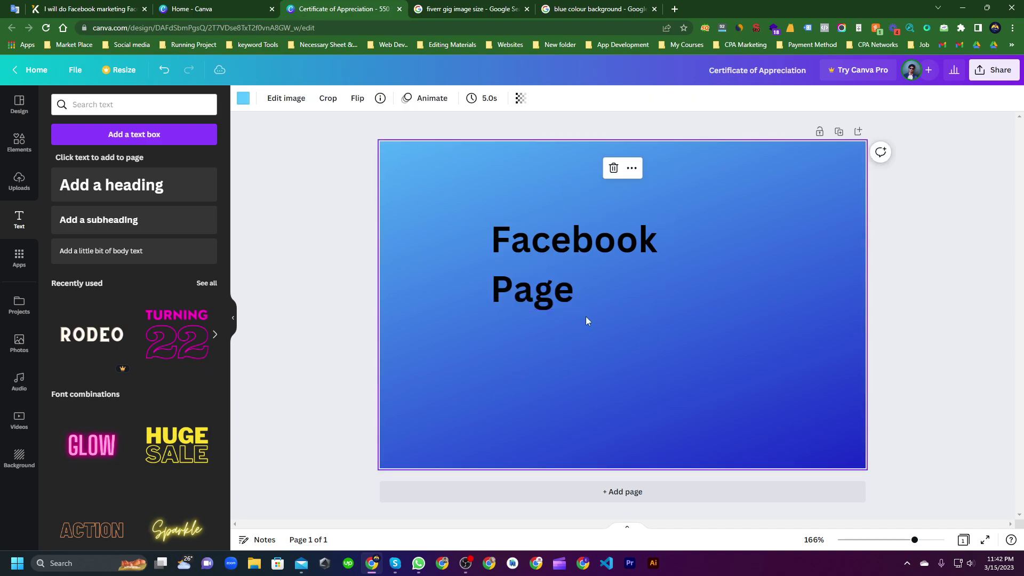
left_click_drag(591, 288, 472, 225)
double_click(515, 248)
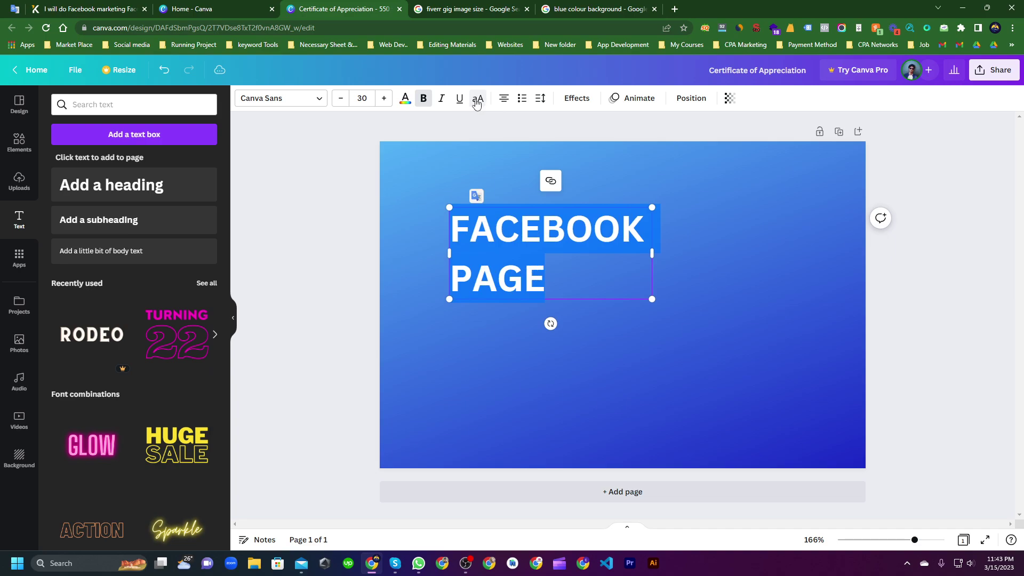
left_click(444, 351)
- Enlarge the heading to a font size of about 47.7 and move it closer to the page's upper-left corner
left_click(513, 249)
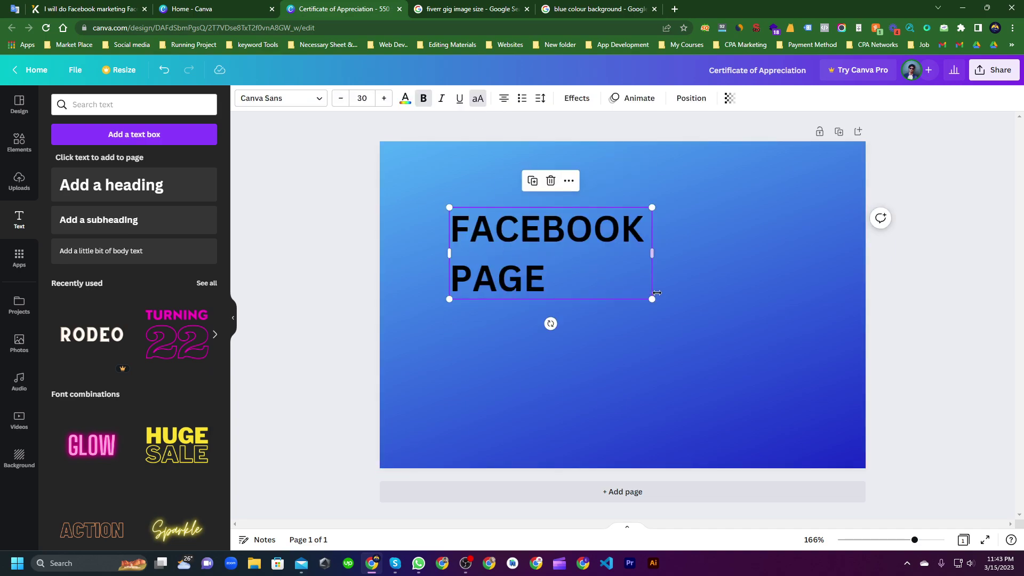
left_click_drag(657, 293, 772, 354)
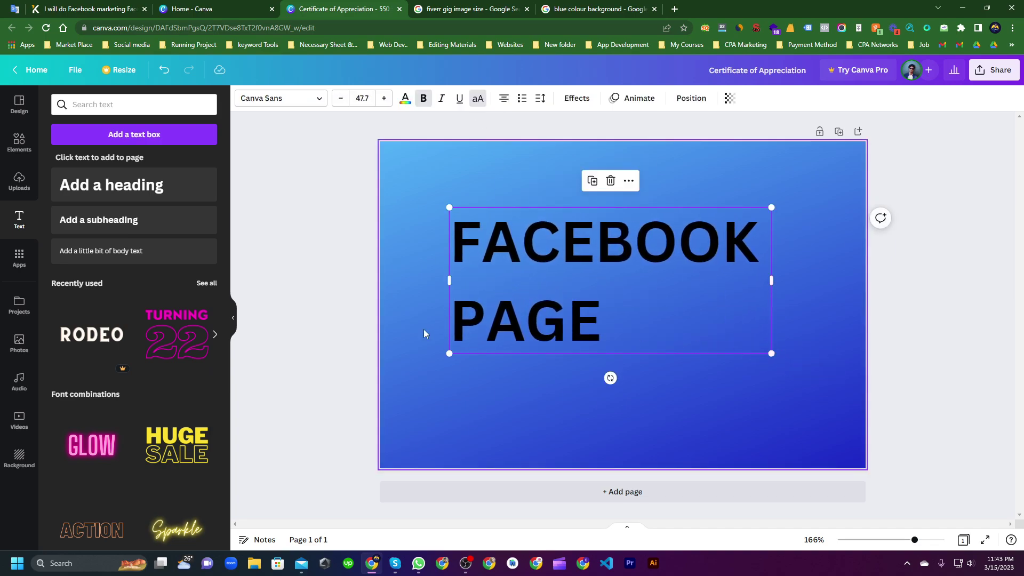
left_click_drag(523, 303, 498, 282)
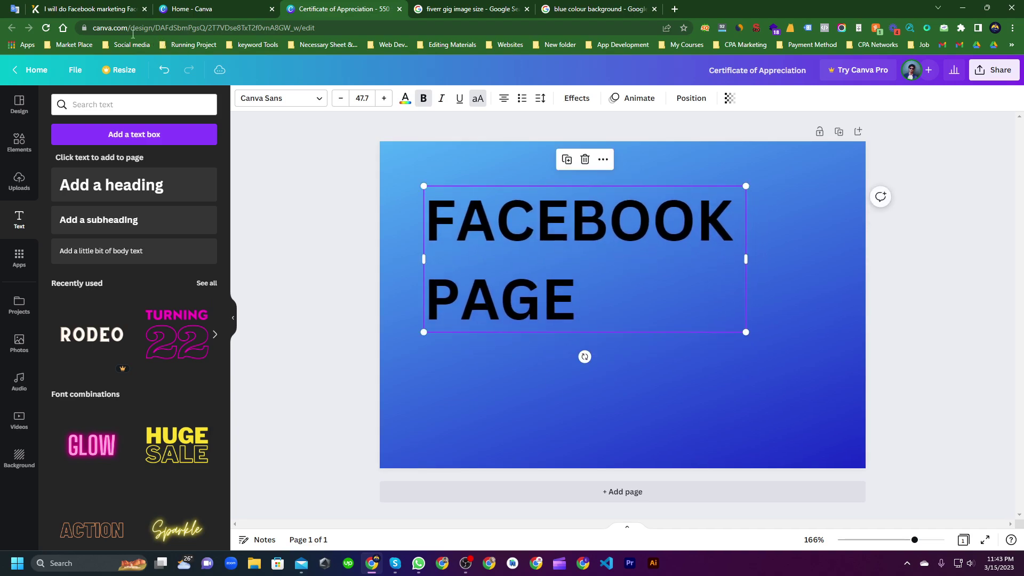
- Compare with the Kwork gig cover's title and tighten the Canva heading's line spacing to about 1.02
left_click(128, 9)
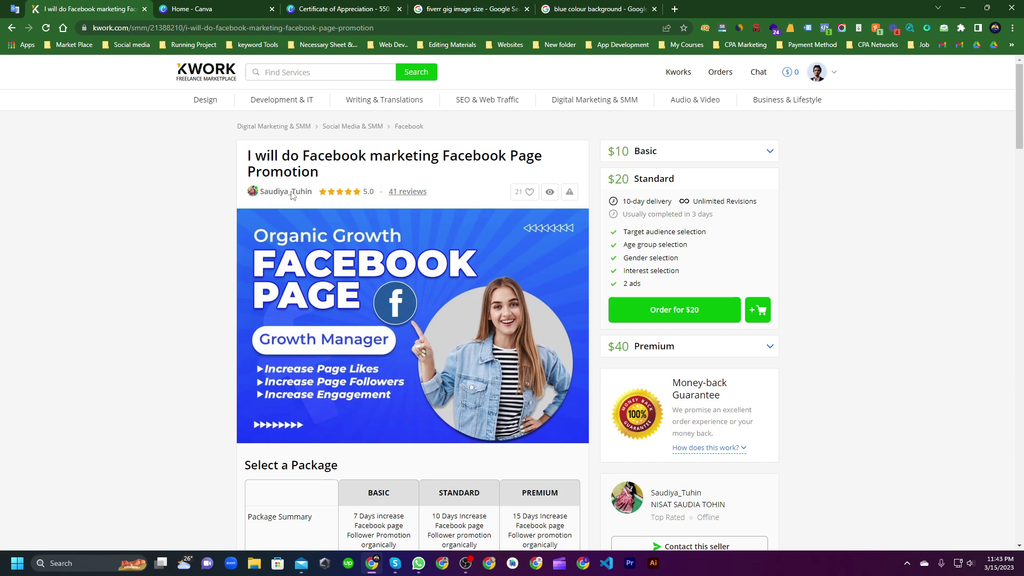
left_click(338, 7)
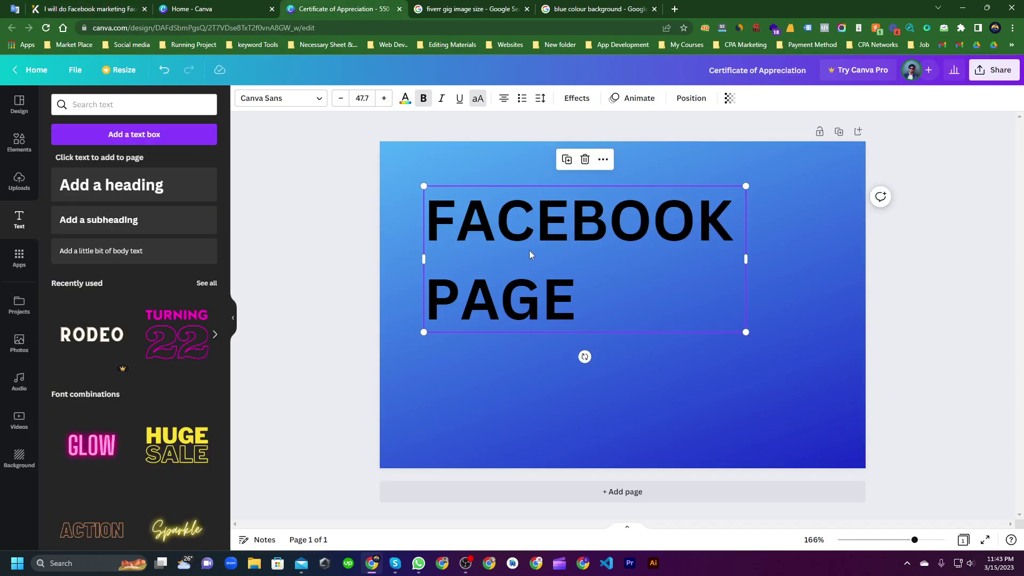
left_click(530, 263)
key("Escape")
left_click(541, 102)
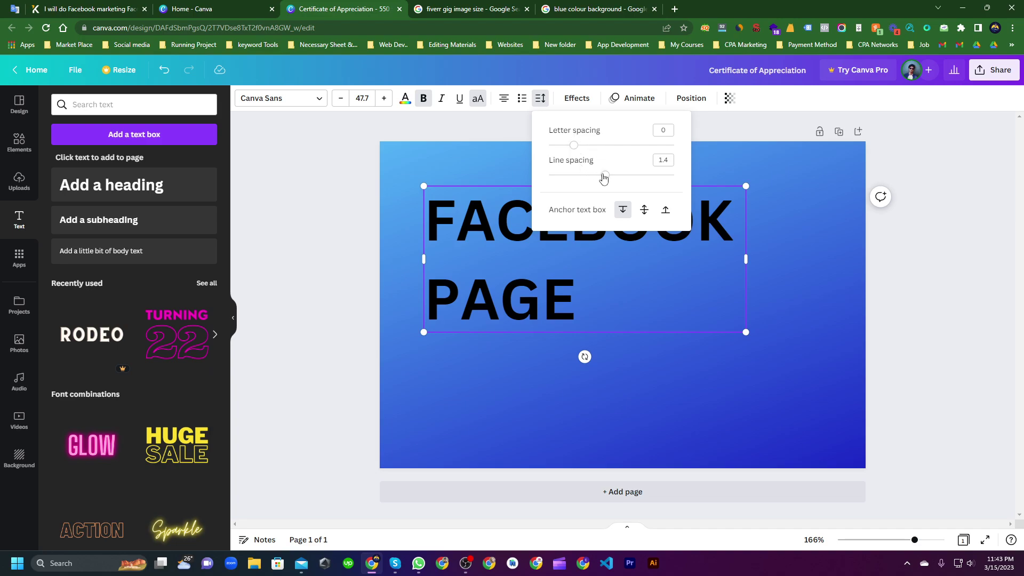
left_click_drag(606, 178, 583, 176)
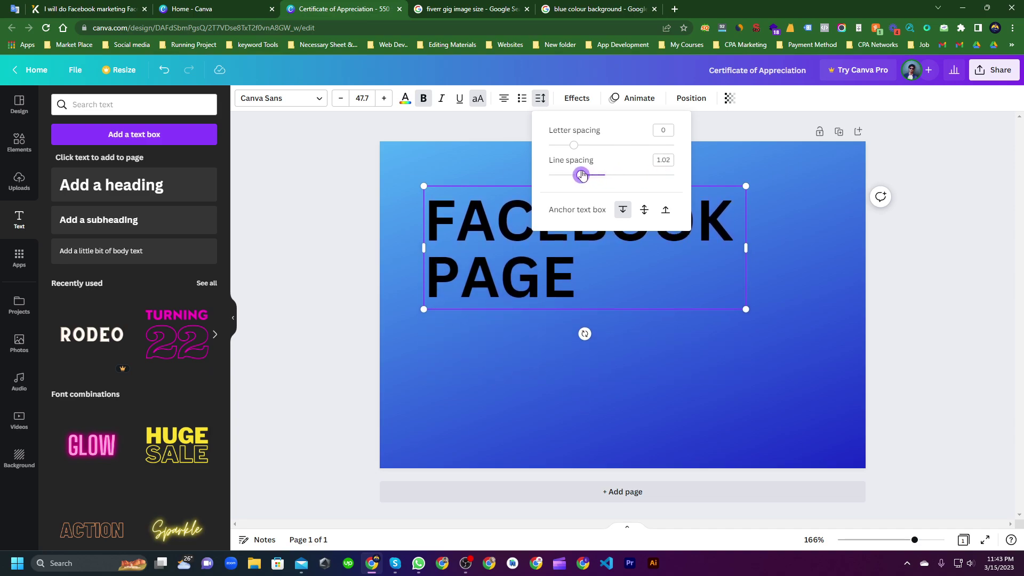
left_click(504, 351)
- Try both heading lines without bold and restore the bold formatting
double_click(501, 277)
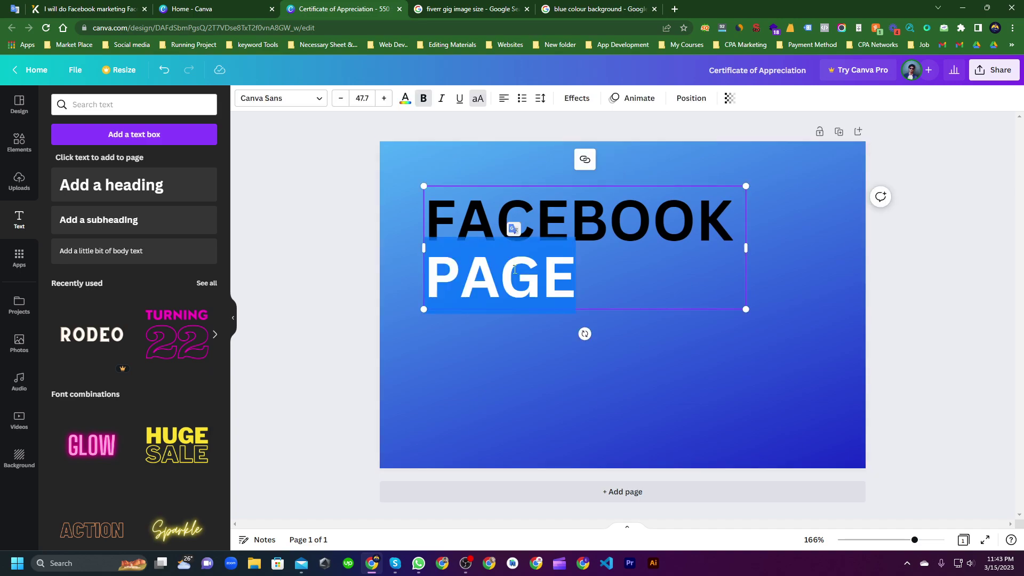
left_click(577, 277)
left_click_drag(577, 277, 438, 213)
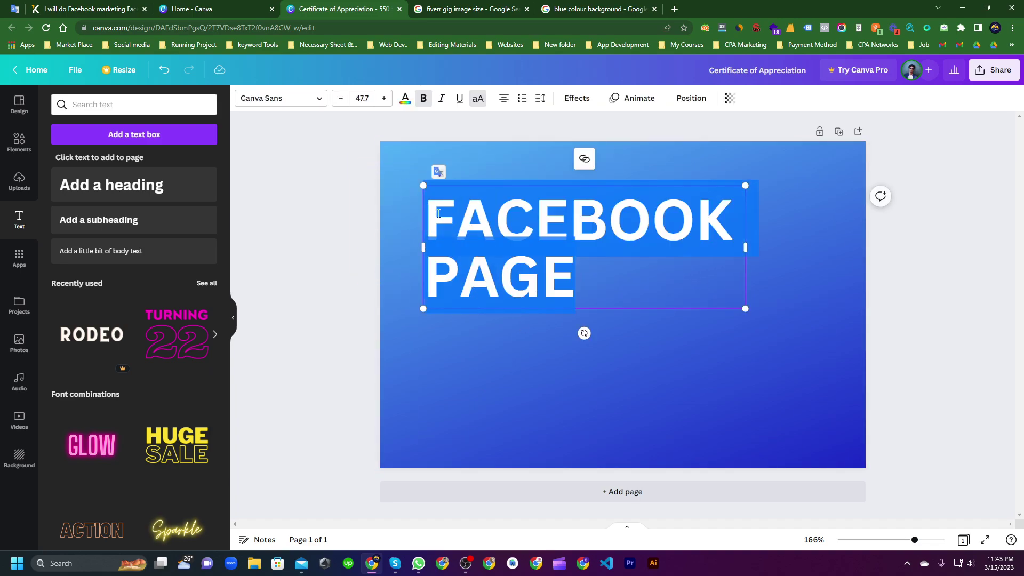
left_click(423, 99)
left_click(423, 99)
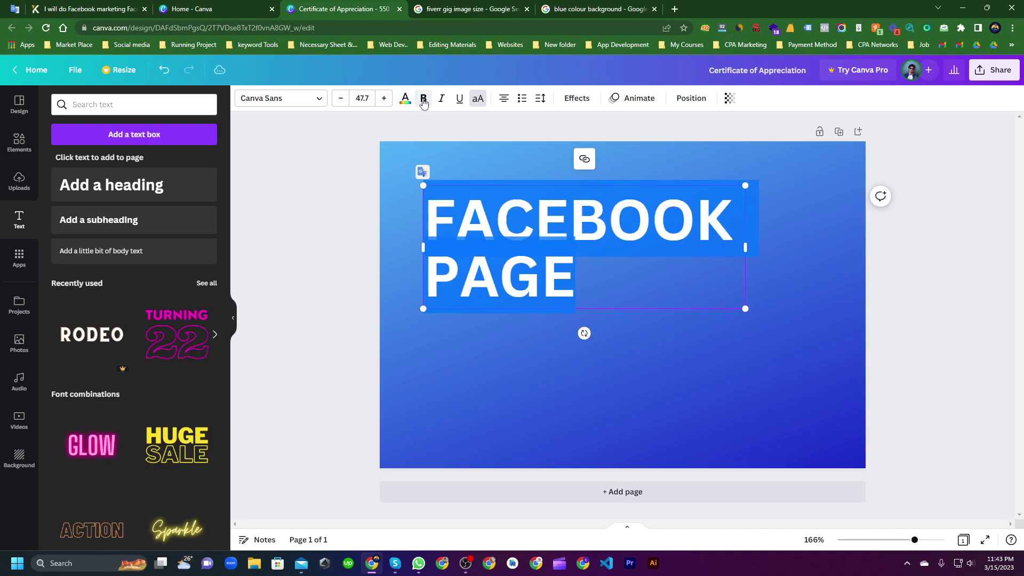
left_click(523, 395)
- Check the title colour on the Kwork gig cover and colour the Canva heading white
left_click(98, 7)
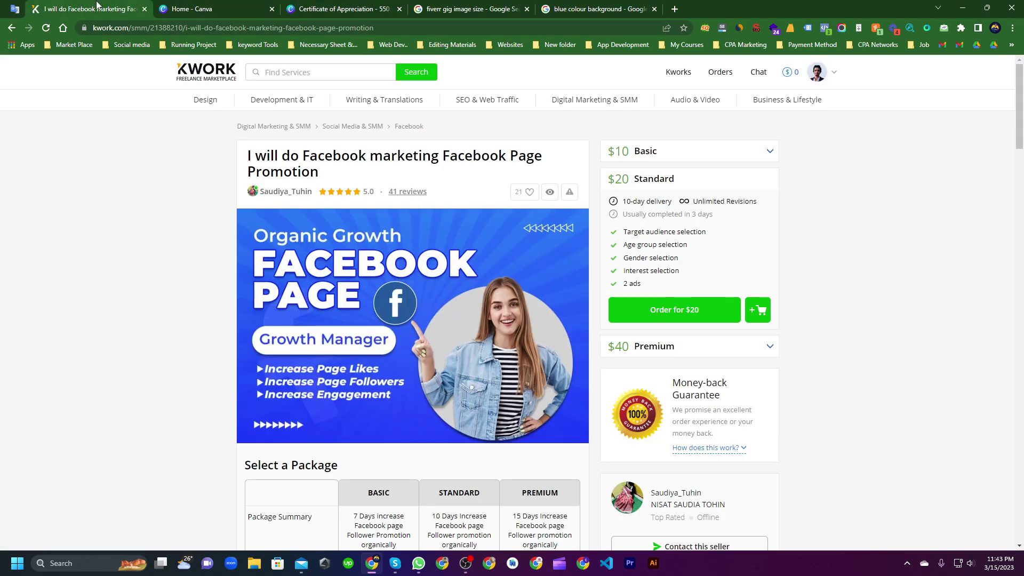
left_click(342, 9)
left_click(580, 251)
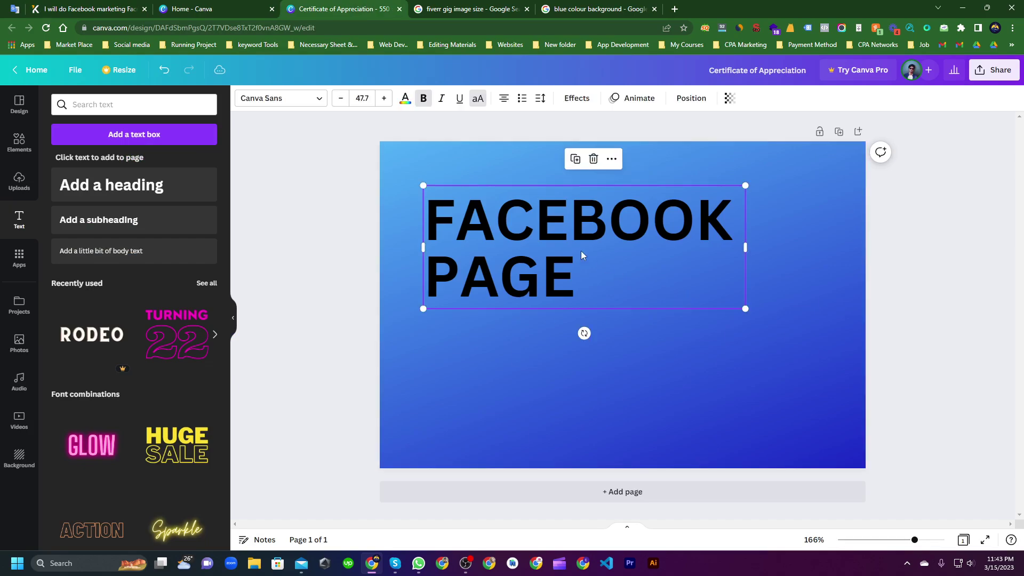
left_click(405, 102)
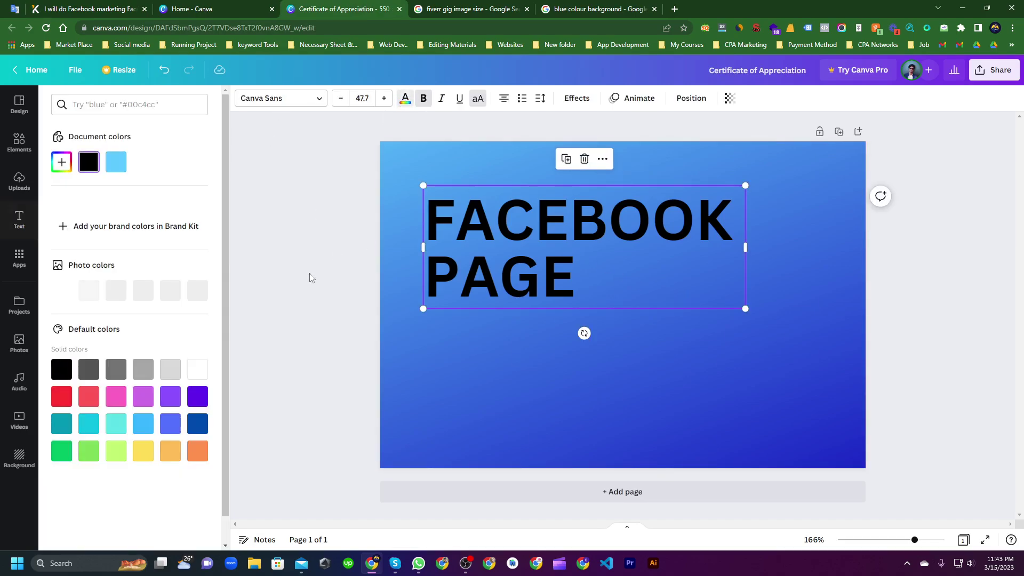
left_click(191, 376)
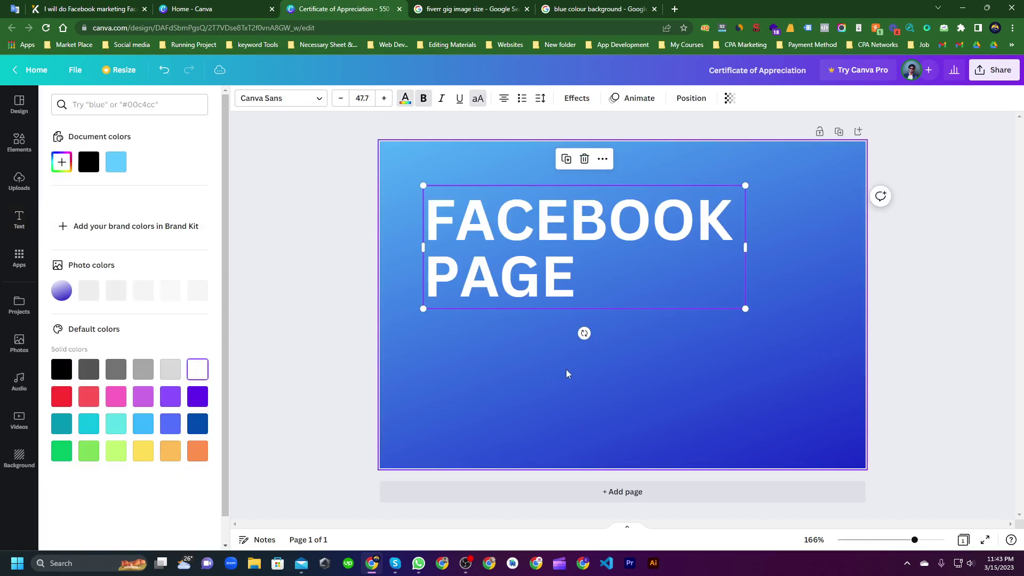
- Check the Kwork cover's title styling again and apply the Outline effect to the Canva heading
left_click(205, 8)
left_click(353, 14)
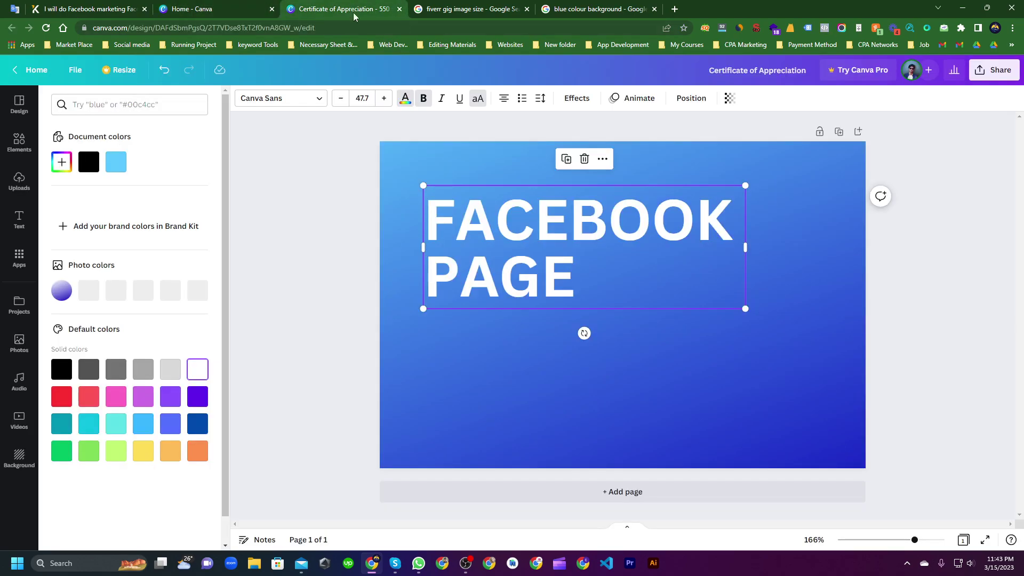
left_click(130, 6)
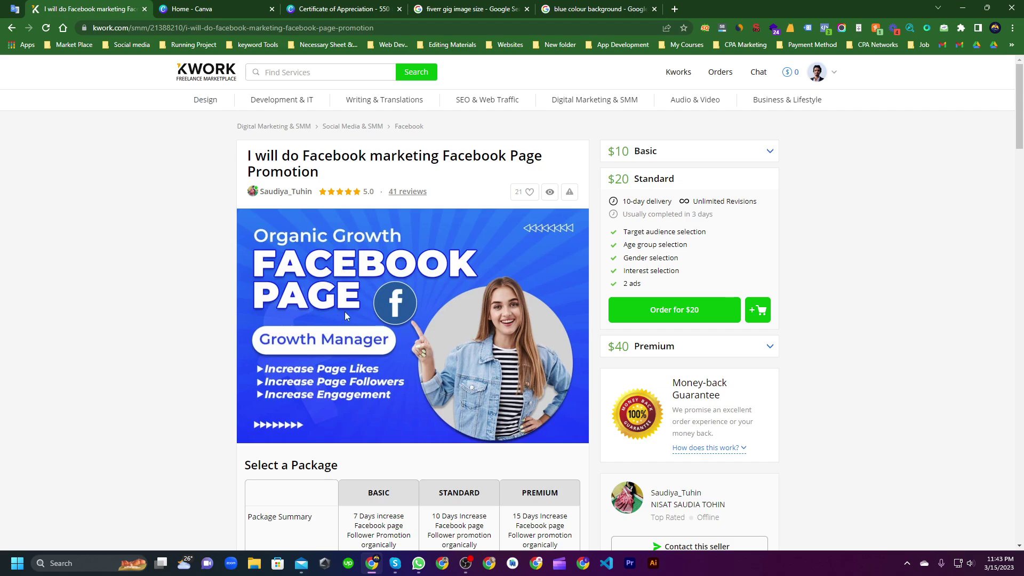
left_click(380, 5)
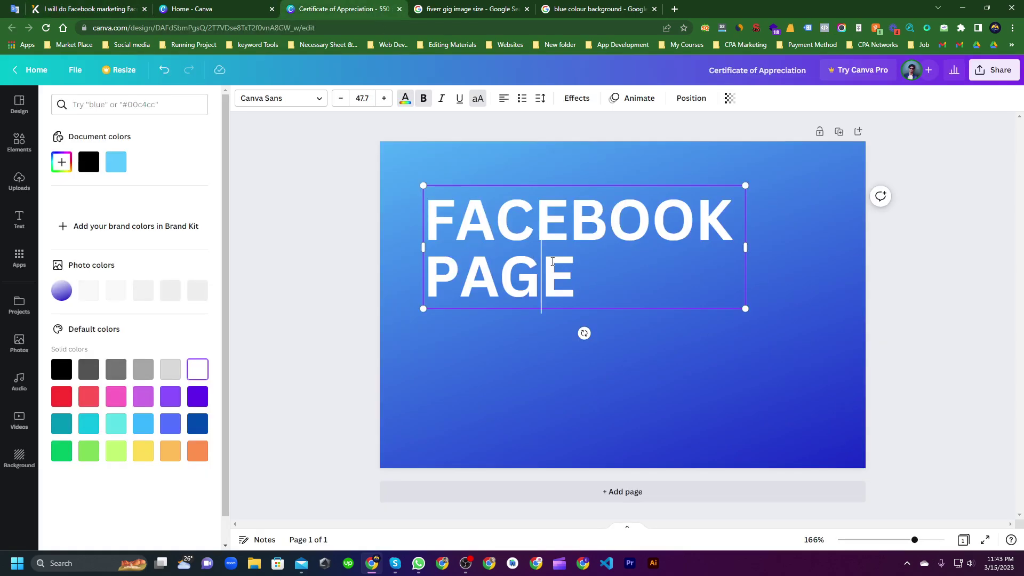
left_click(498, 308)
left_click(488, 247)
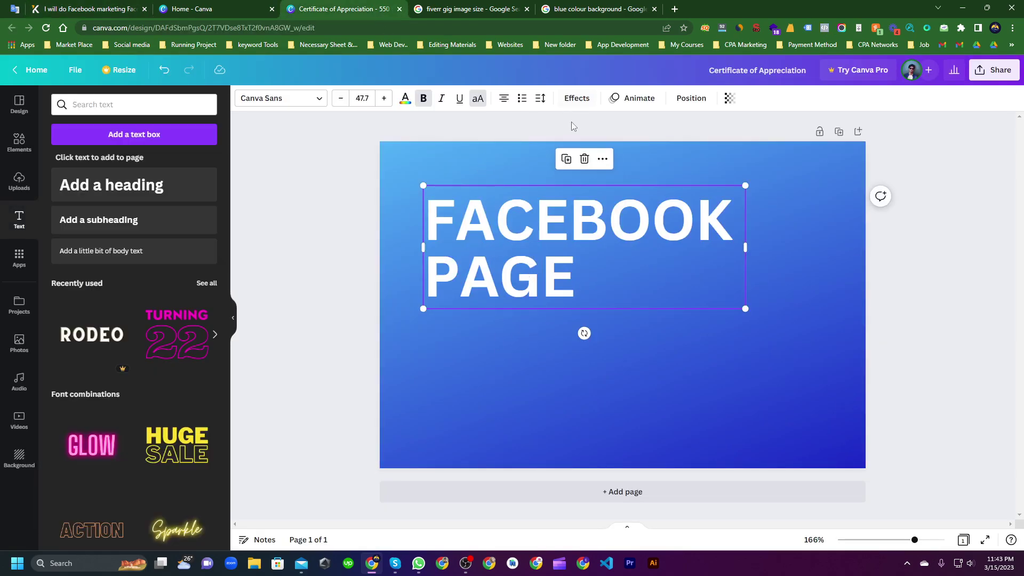
left_click(577, 98)
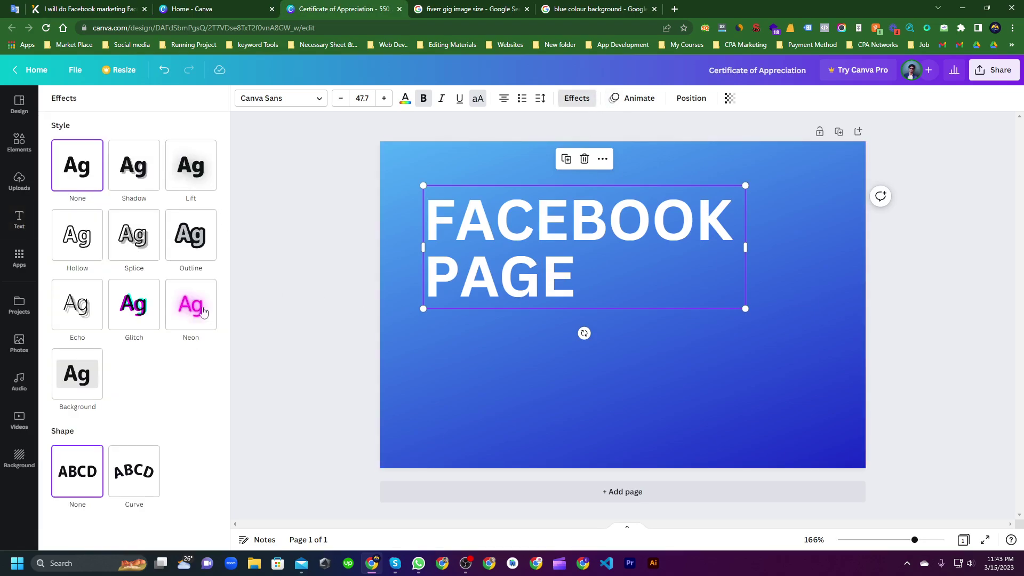
left_click(198, 239)
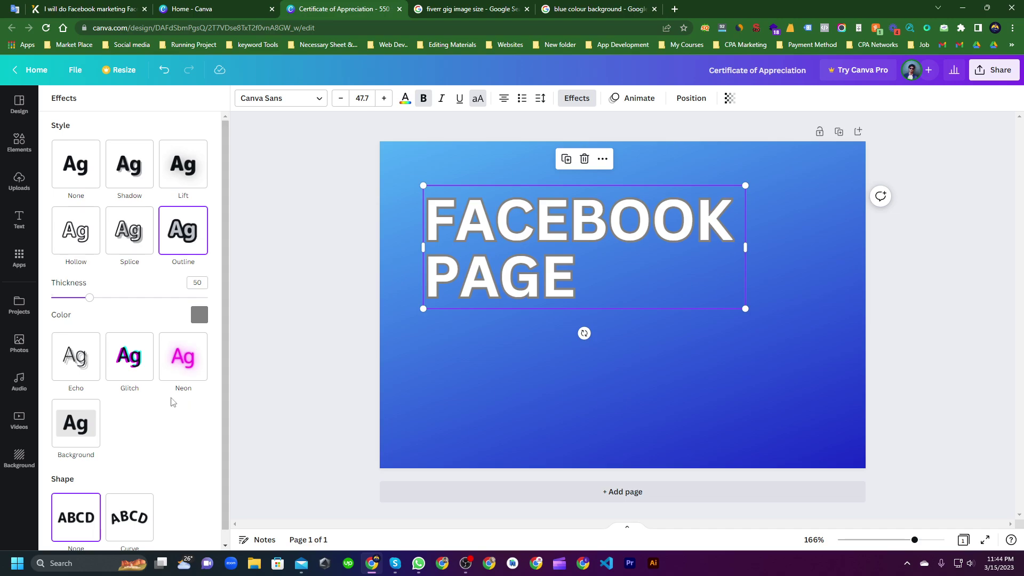
- Colour the heading's outline violet-blue from the default solid colours
left_click(199, 315)
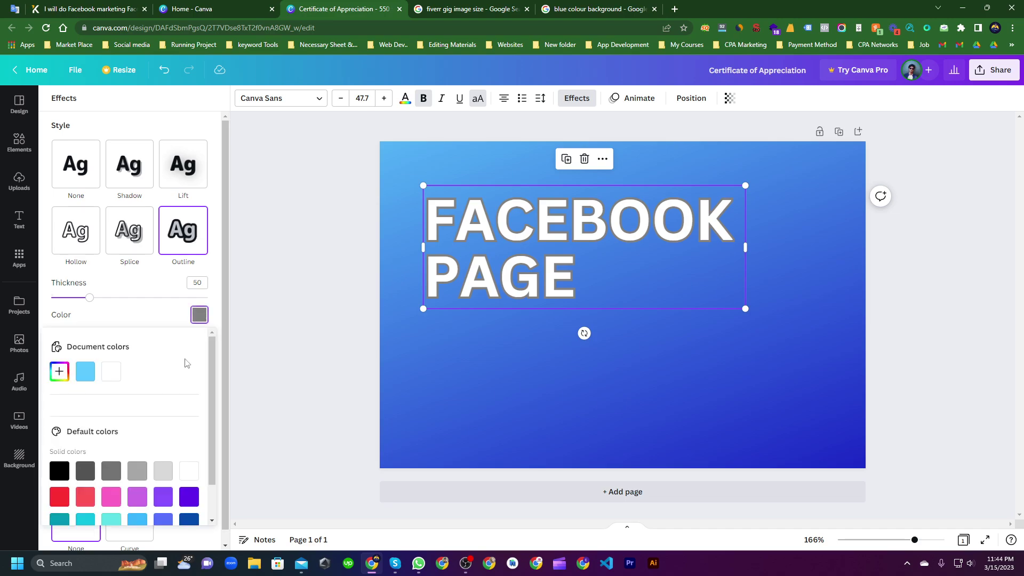
scroll(160, 454, "down", 2)
left_click(164, 481)
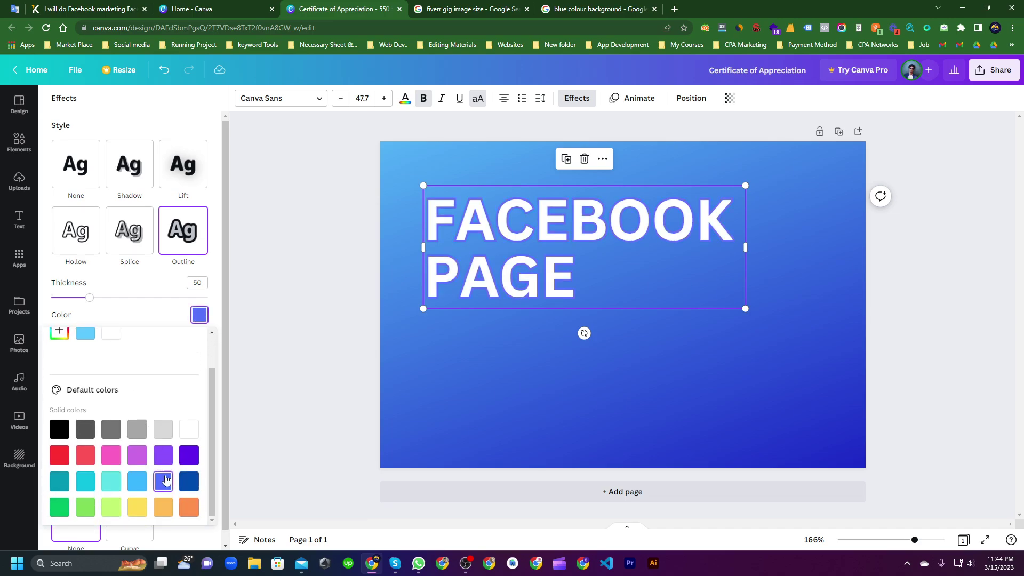
- Compare with the Kwork cover's title and give the heading's outline the custom bright blue #022FFF
left_click(108, 5)
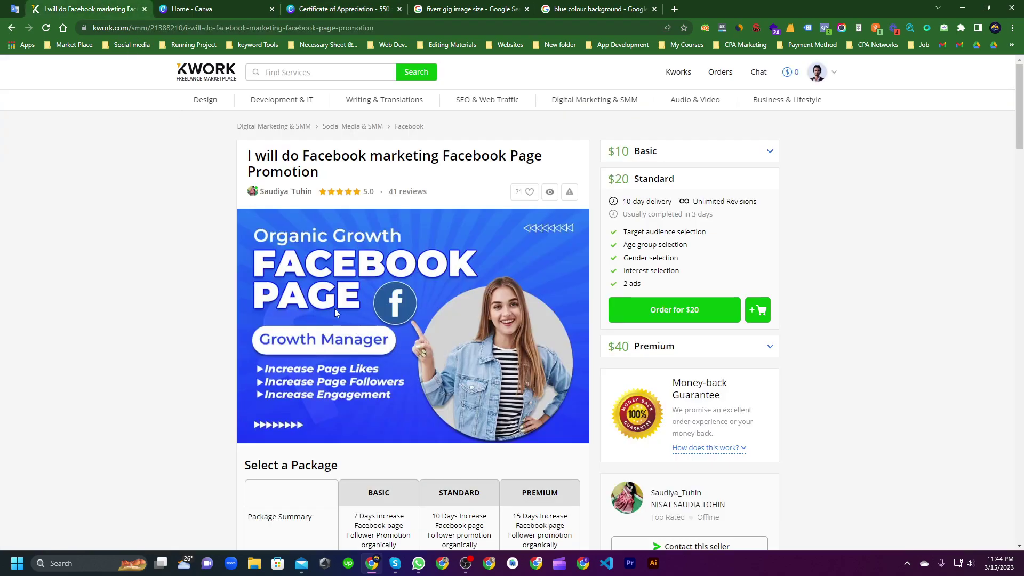
left_click(362, 5)
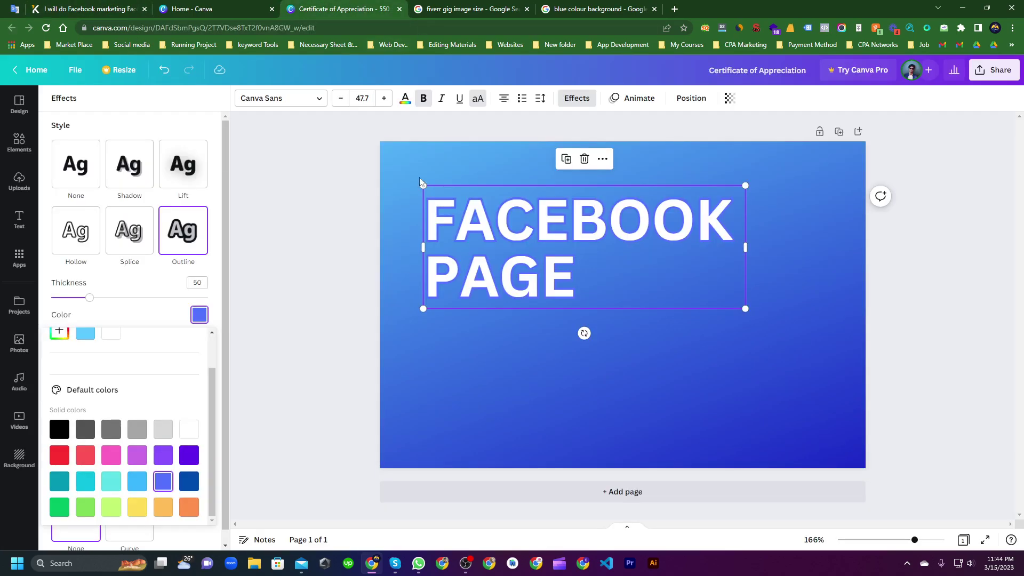
left_click(197, 321)
left_click(197, 321)
left_click(198, 320)
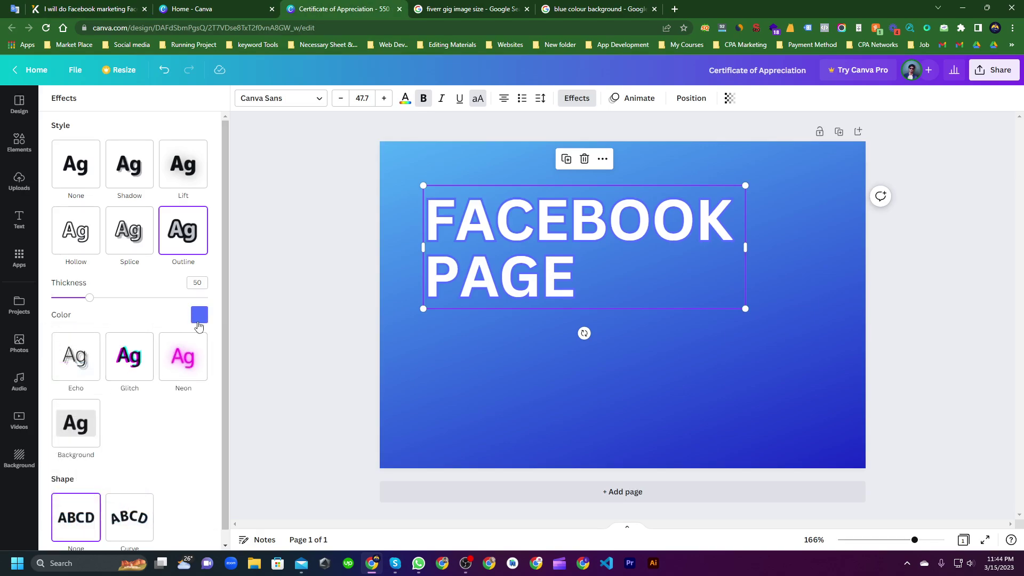
left_click(198, 318)
left_click(59, 376)
left_click_drag(168, 409, 208, 397)
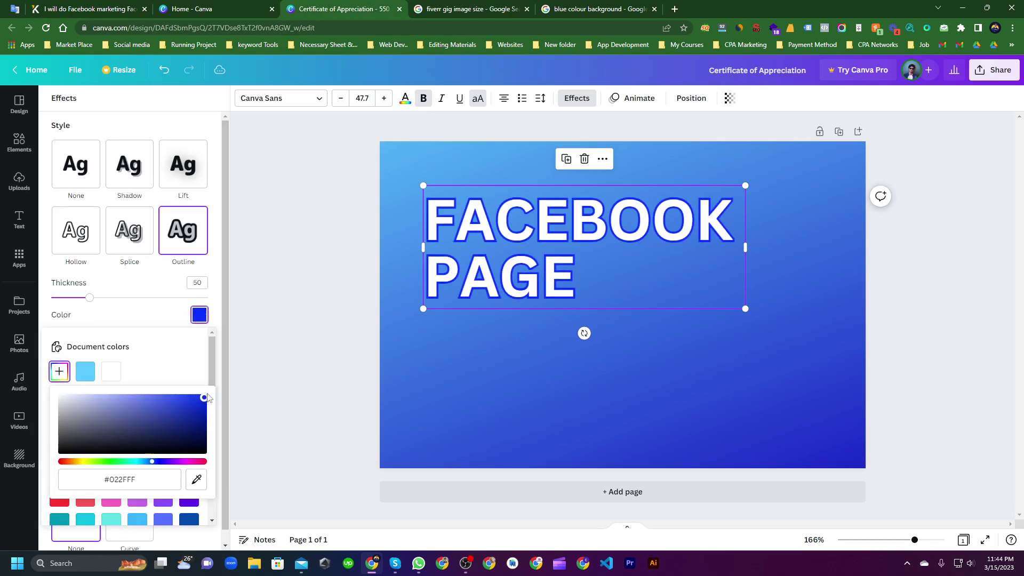
left_click(495, 368)
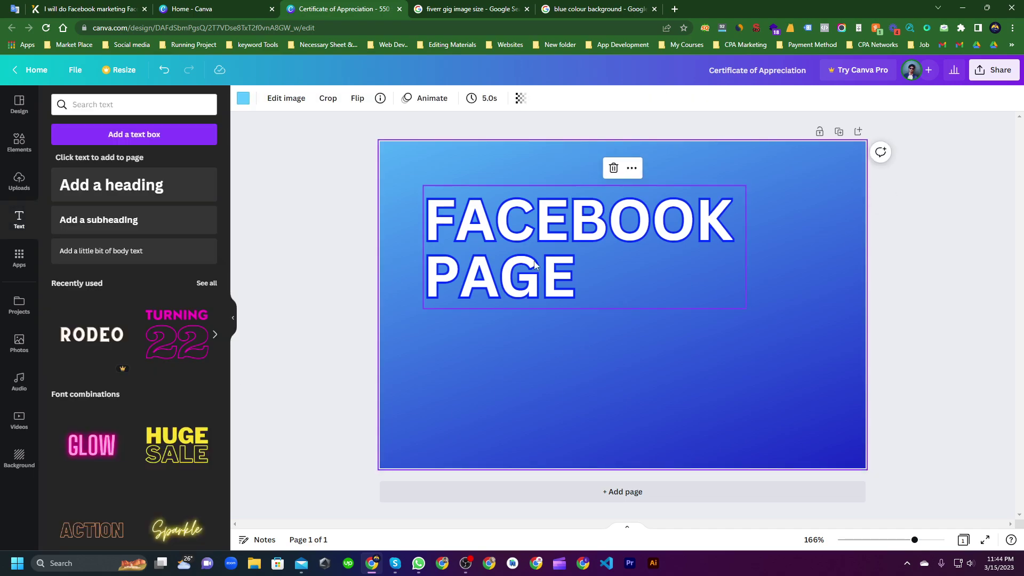
- Compare the outlined Canva heading with the title lettering on the Kwork gig cover
left_click(520, 270)
left_click(73, 6)
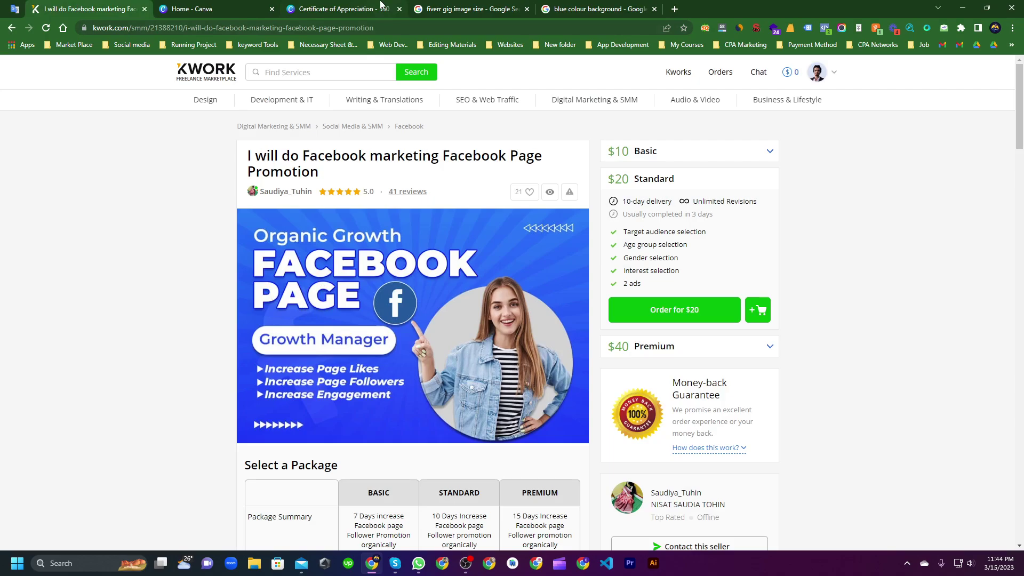
left_click(381, 5)
left_click(574, 282)
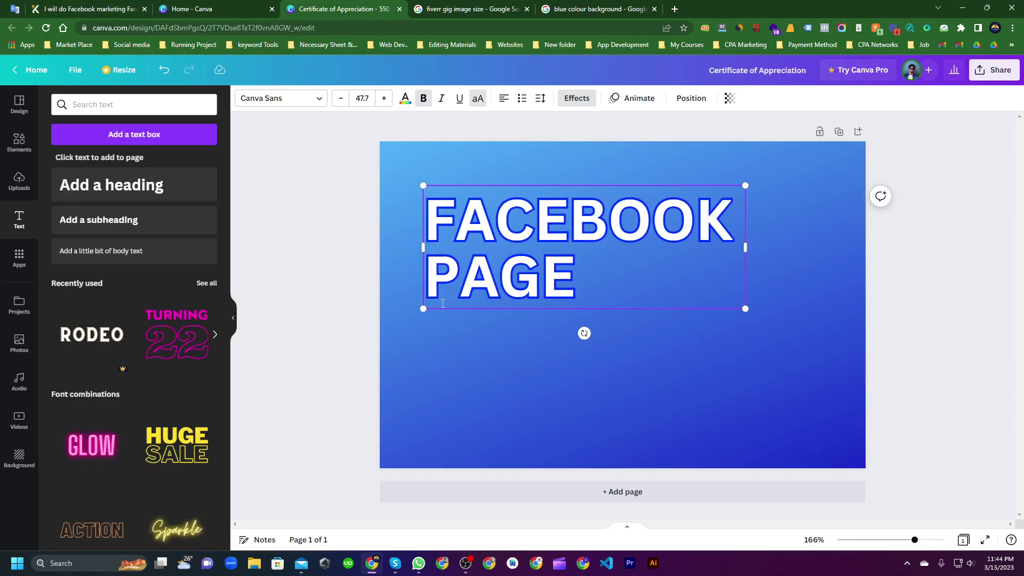
left_click(450, 350)
- Try the Alice and Arimo fonts on the "FACEBOOK PAGE" heading, dismissing the upgrade offer for a premium font
left_click(481, 222)
left_click(279, 100)
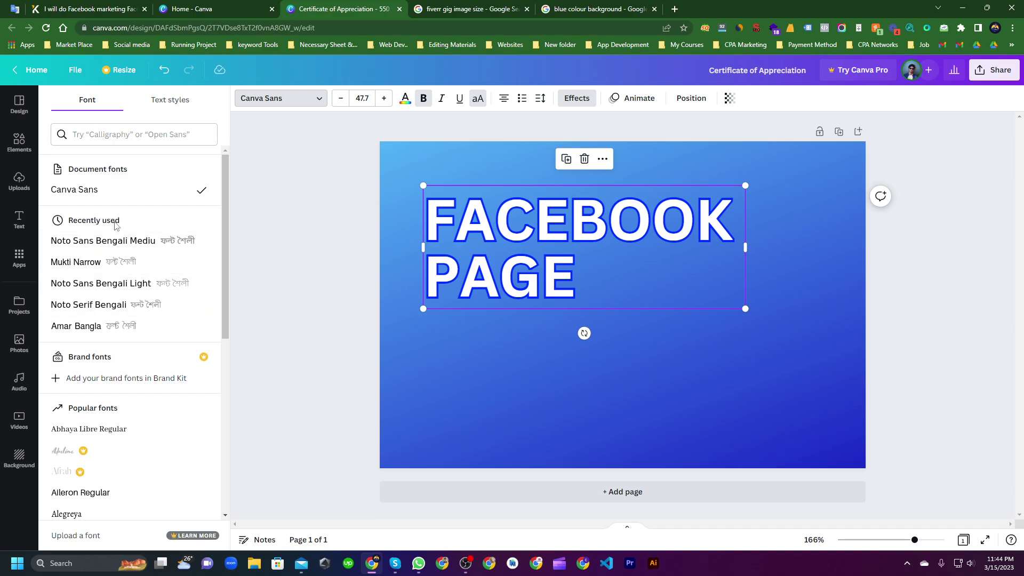
scroll(115, 225, "down", 4)
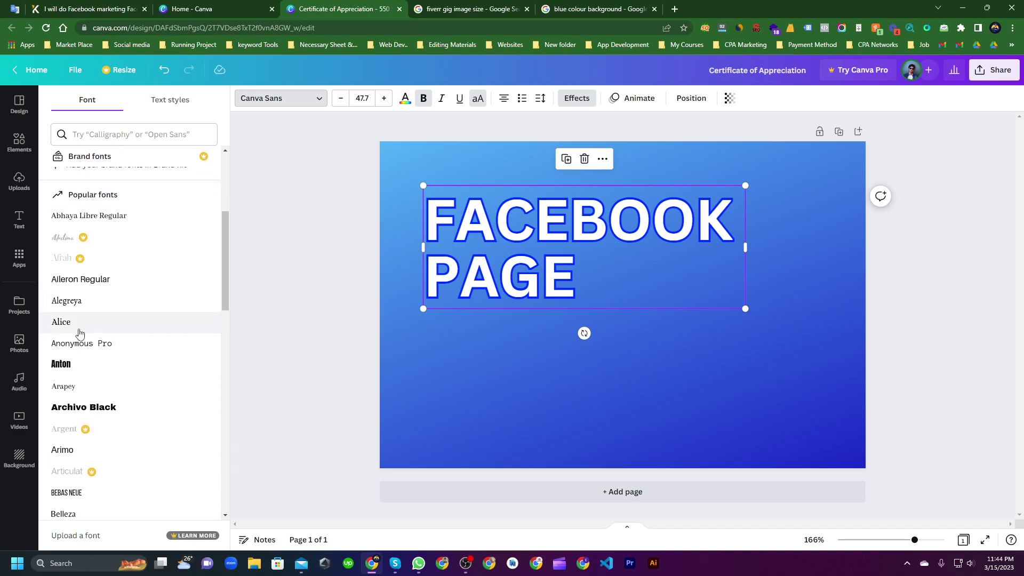
scroll(80, 336, "down", 2)
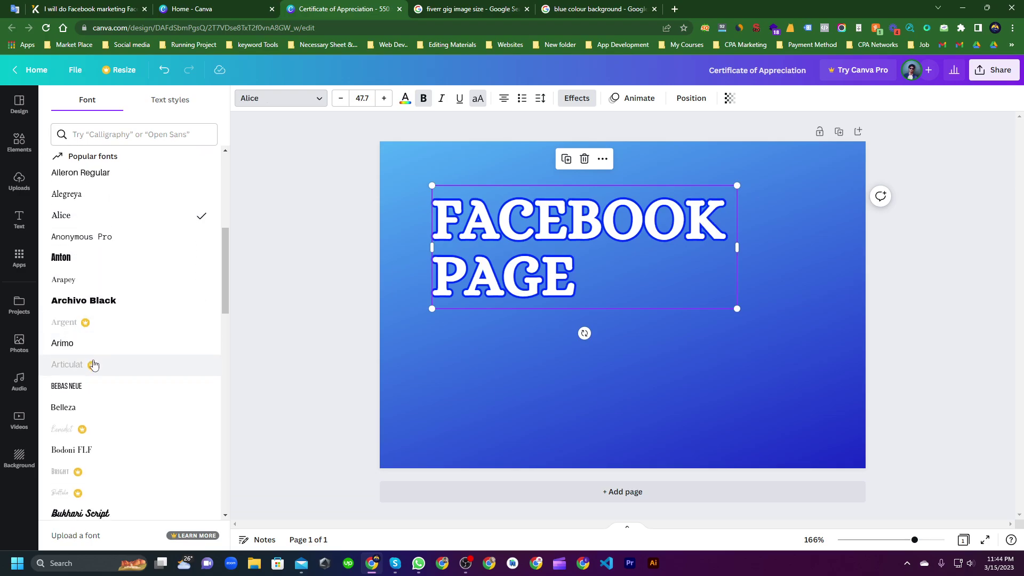
left_click(93, 345)
scroll(92, 348, "down", 2)
left_click(87, 375)
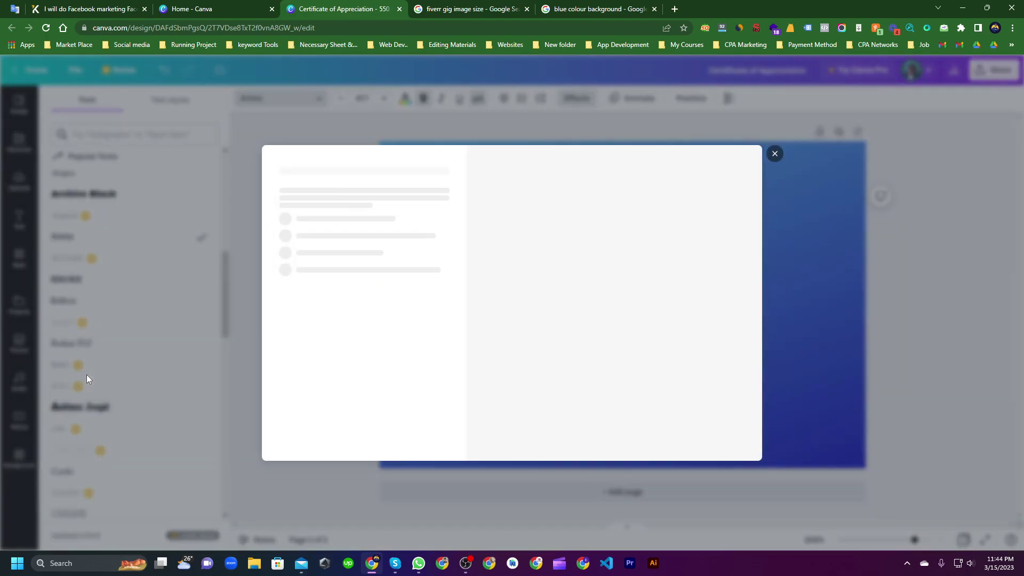
left_click(775, 155)
scroll(139, 356, "down", 2)
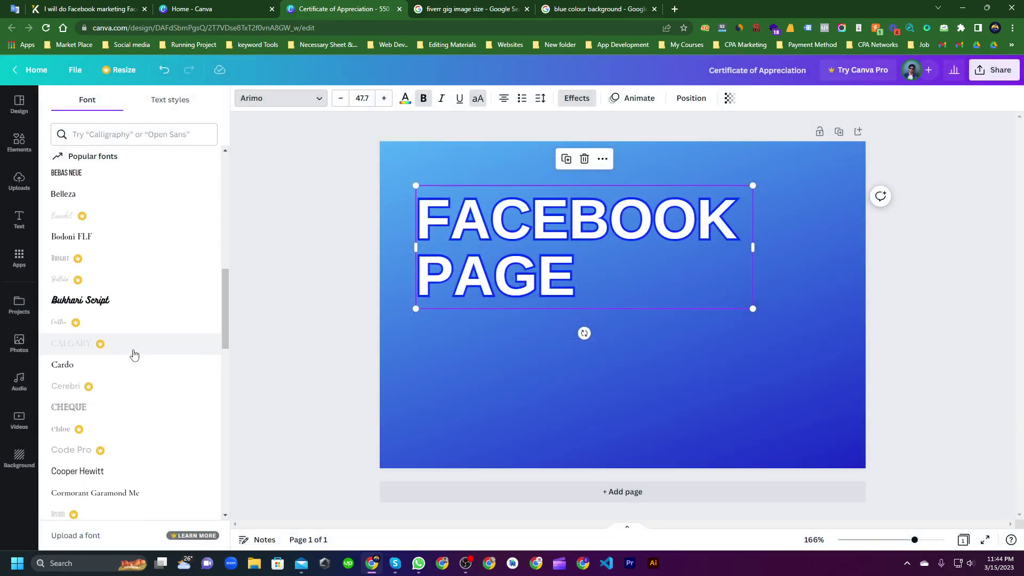
- Try the Cardo, Eczar SemiBold, Gagalin and Horizon fonts on the "FACEBOOK PAGE" heading
left_click(101, 368)
scroll(101, 368, "down", 3)
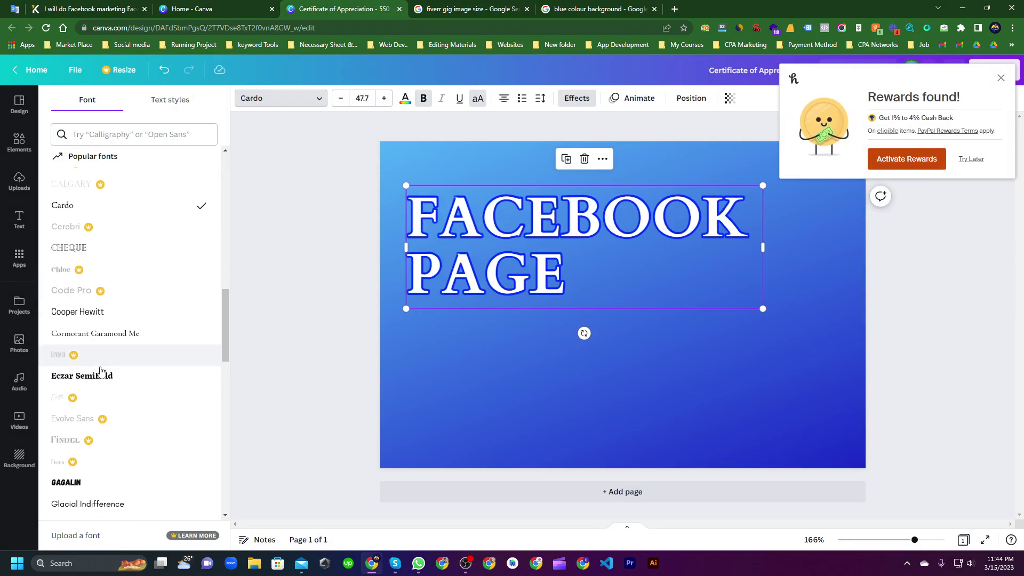
left_click(121, 386)
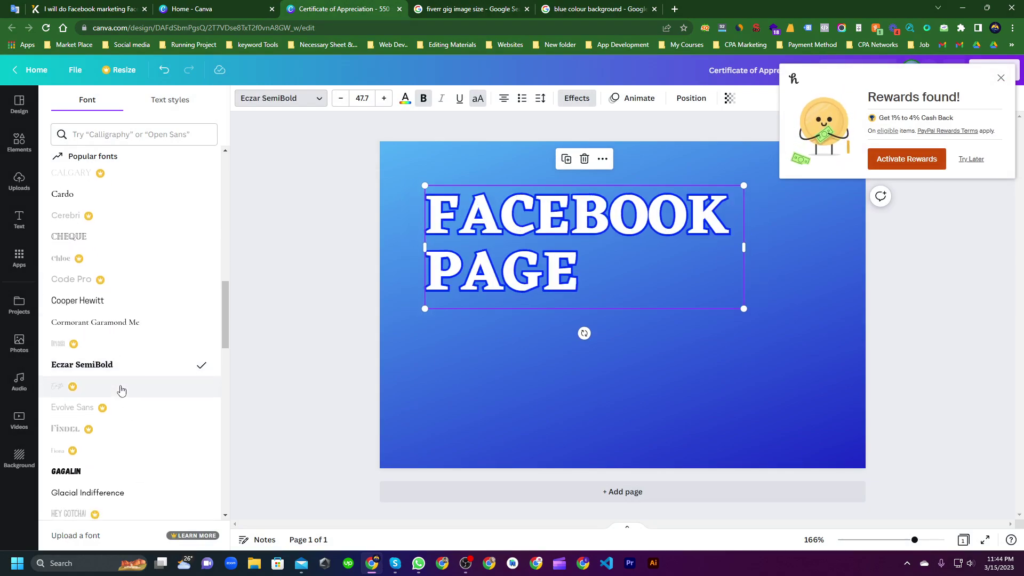
scroll(119, 389, "down", 2)
left_click(107, 379)
left_click(107, 440)
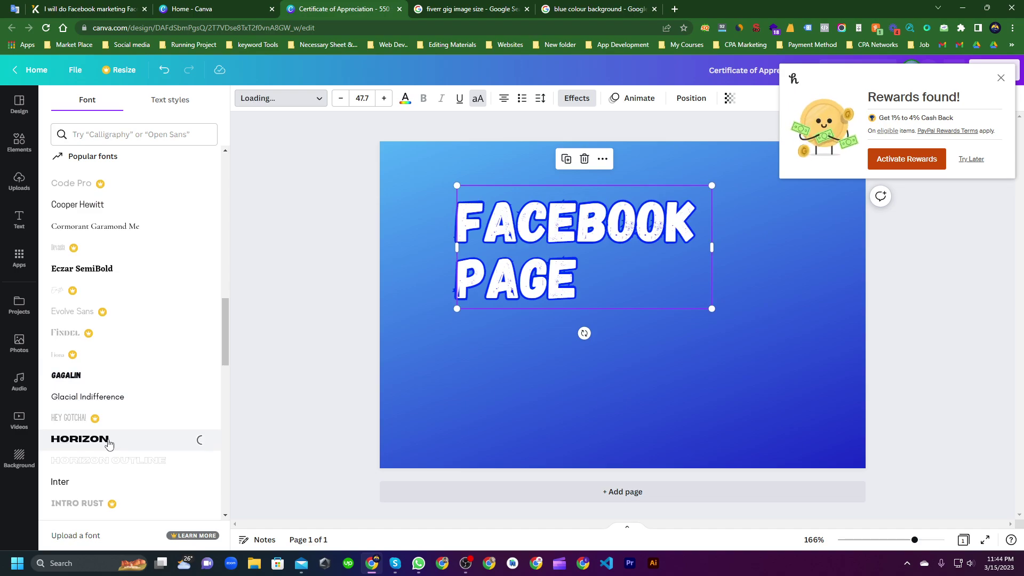
scroll(106, 437, "down", 4)
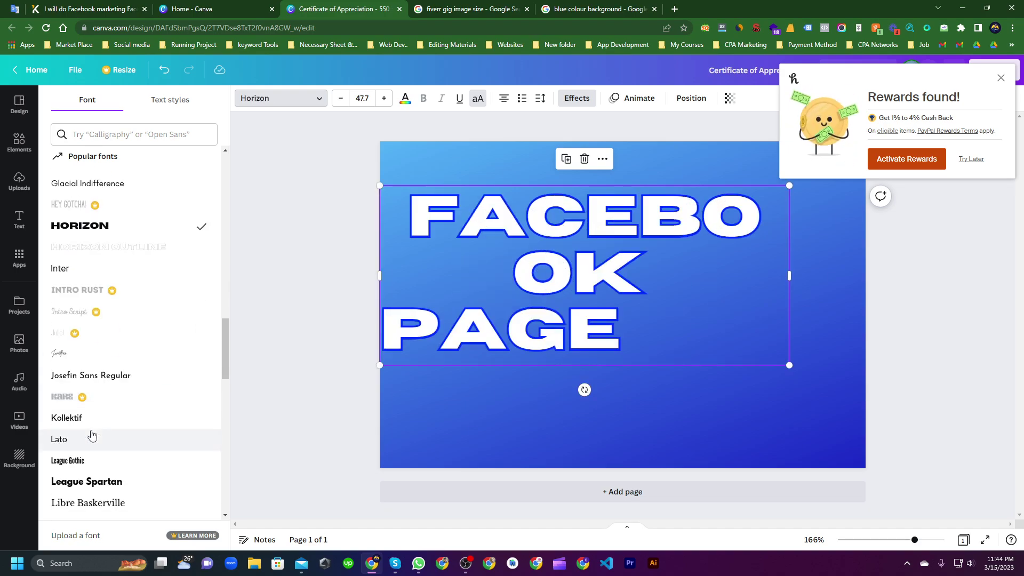
- Try the Aileron Regular, Alegreya, Alice and Anton fonts on the "FACEBOOK PAGE" heading
scroll(93, 427, "up", 15)
scroll(91, 425, "up", 1)
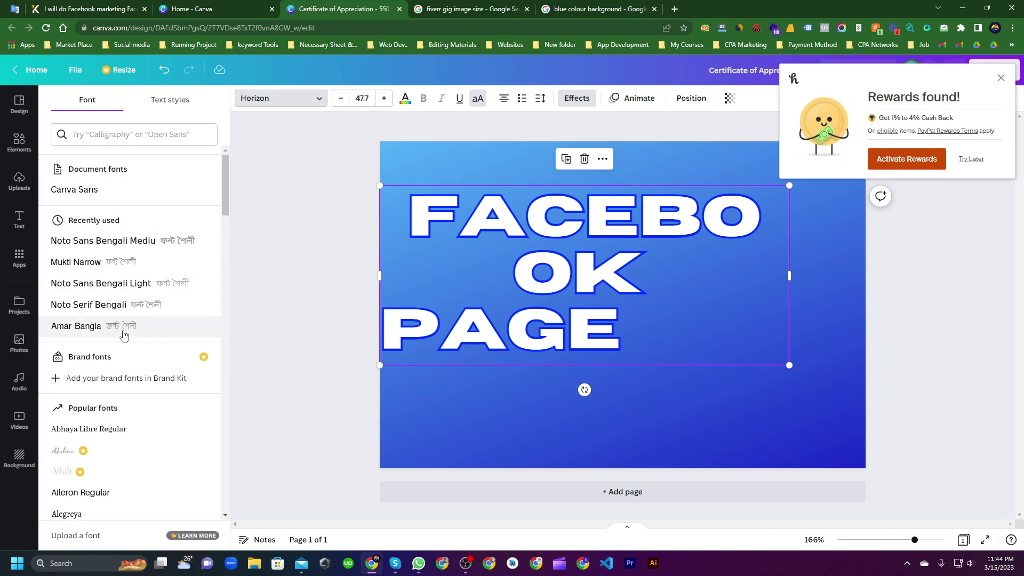
scroll(123, 333, "down", 2)
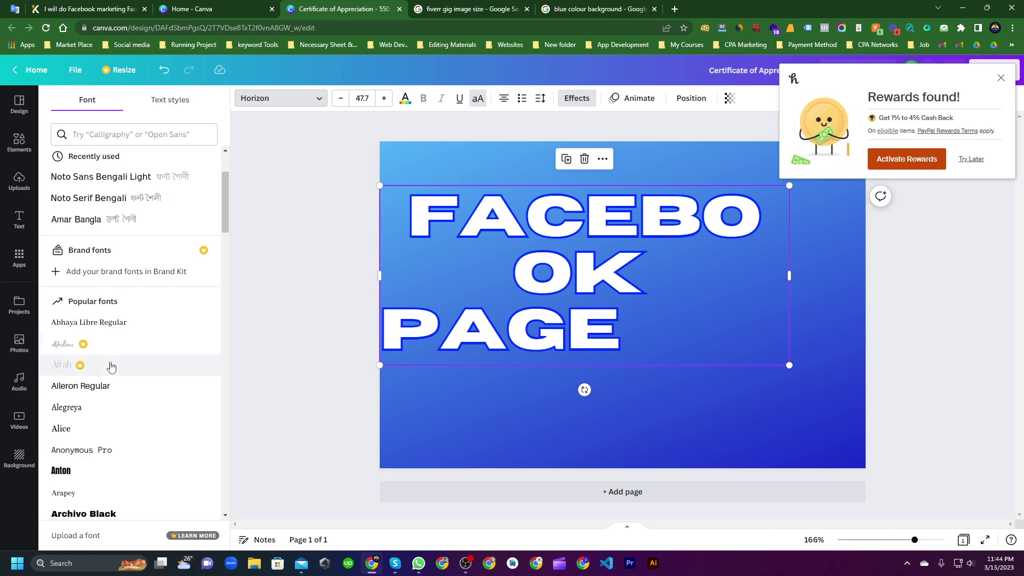
left_click(101, 387)
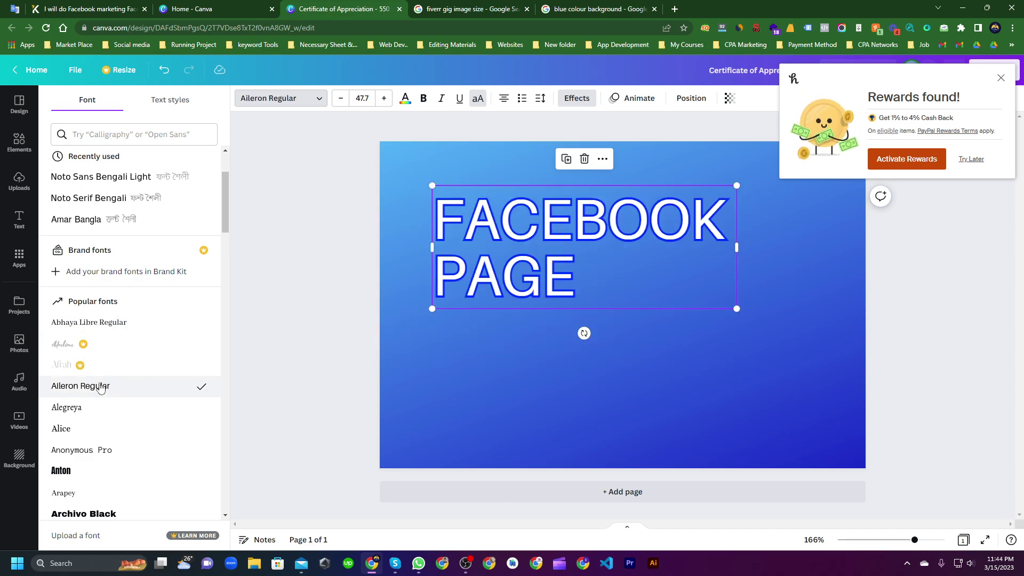
scroll(102, 387, "down", 1)
left_click(87, 355)
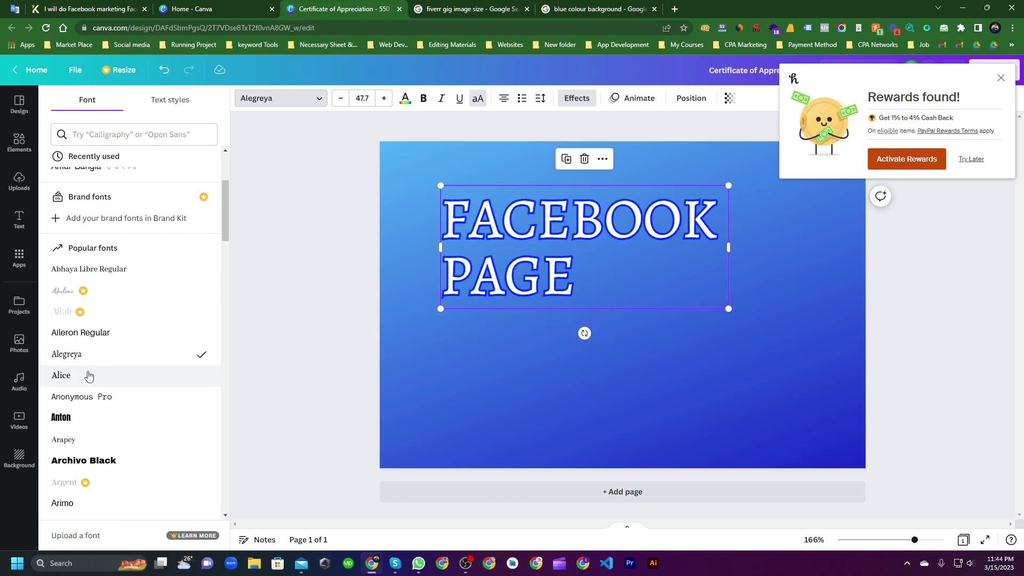
left_click(88, 376)
scroll(91, 327, "down", 2)
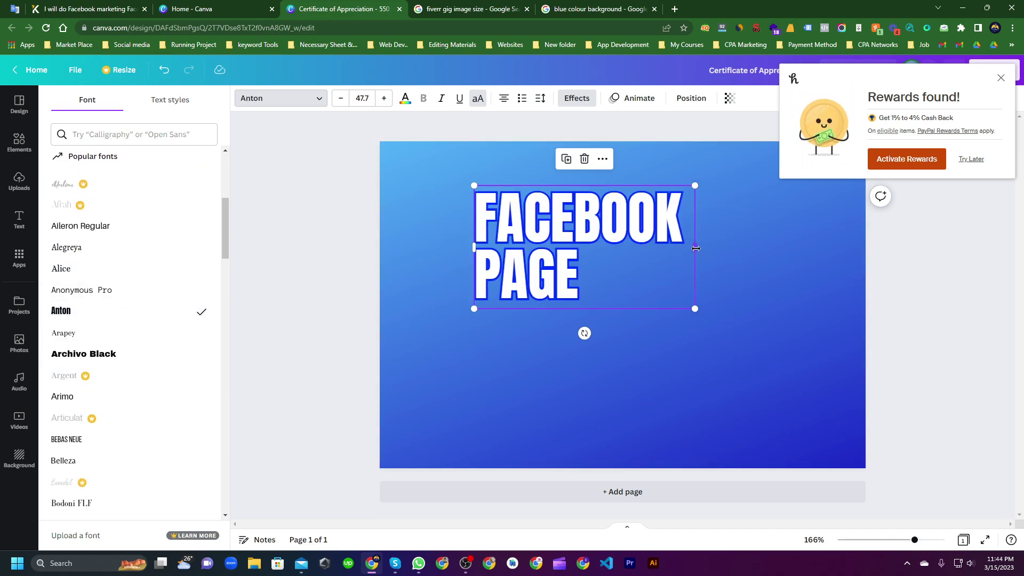
- Widen the heading's text box slightly and open its letter and line spacing settings, leaving letter spacing at 0
mouse_move(696, 248)
left_mouse_down()
mouse_move(726, 250)
mouse_move(703, 247)
left_mouse_up()
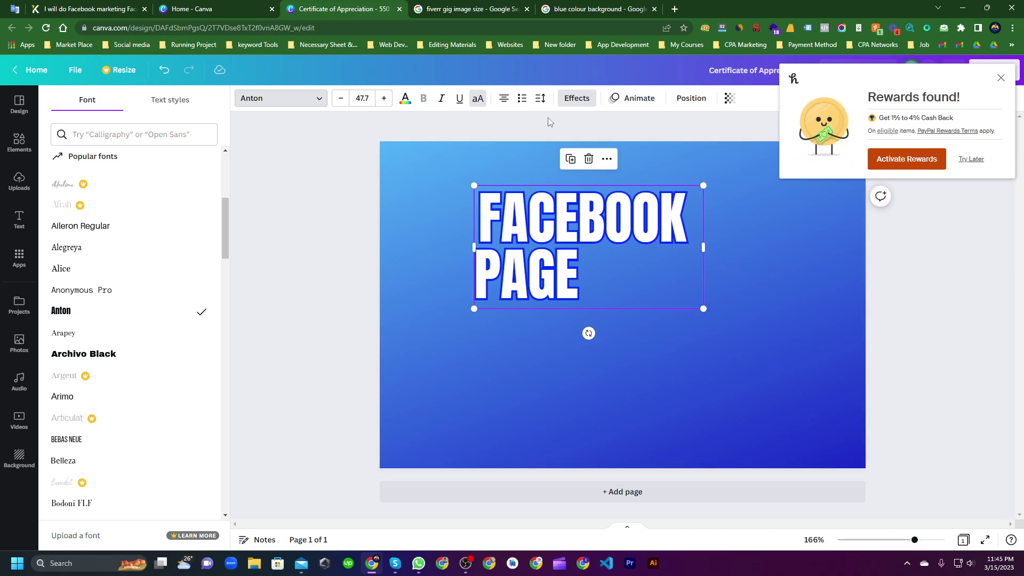
left_click(540, 100)
mouse_move(574, 146)
left_mouse_down()
mouse_move(588, 145)
mouse_move(574, 145)
left_mouse_up()
scroll(137, 318, "down", 1)
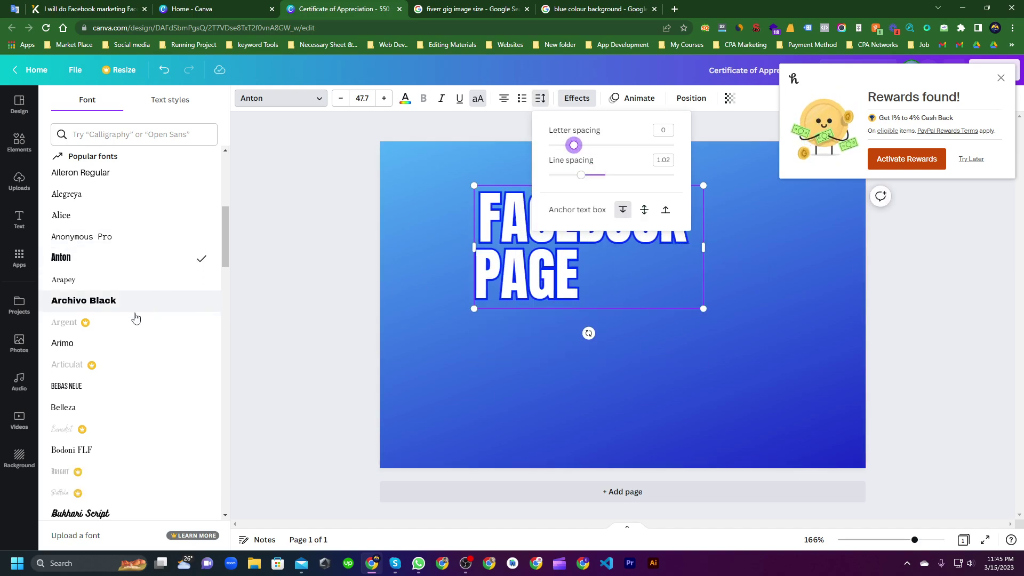
- Try the Arimo, Noto Sans Bengali Medium, Mukti Narrow and Amar Bangla fonts on the heading
left_click(108, 341)
scroll(105, 336, "down", 3)
scroll(105, 336, "up", 9)
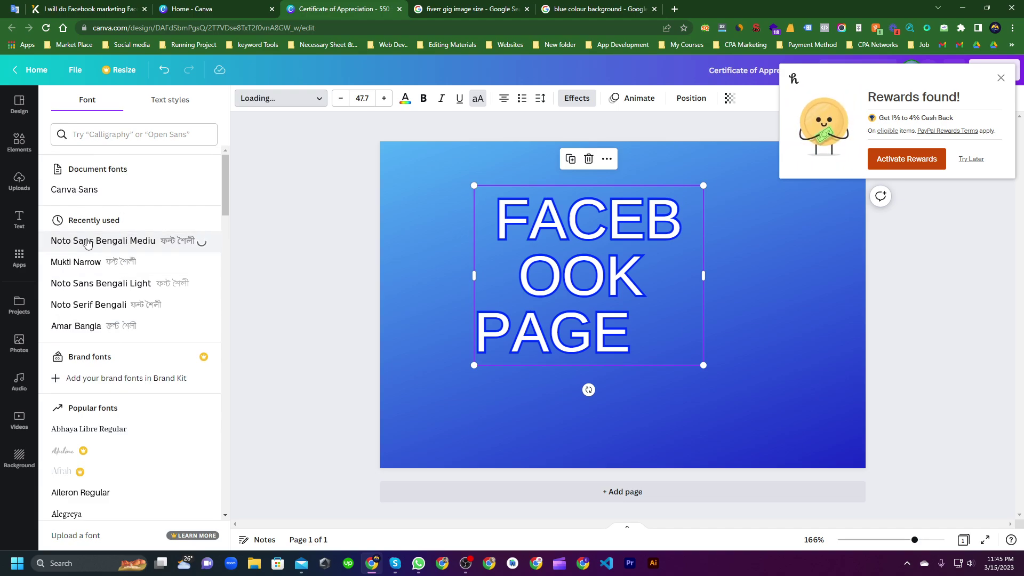
left_click(76, 263)
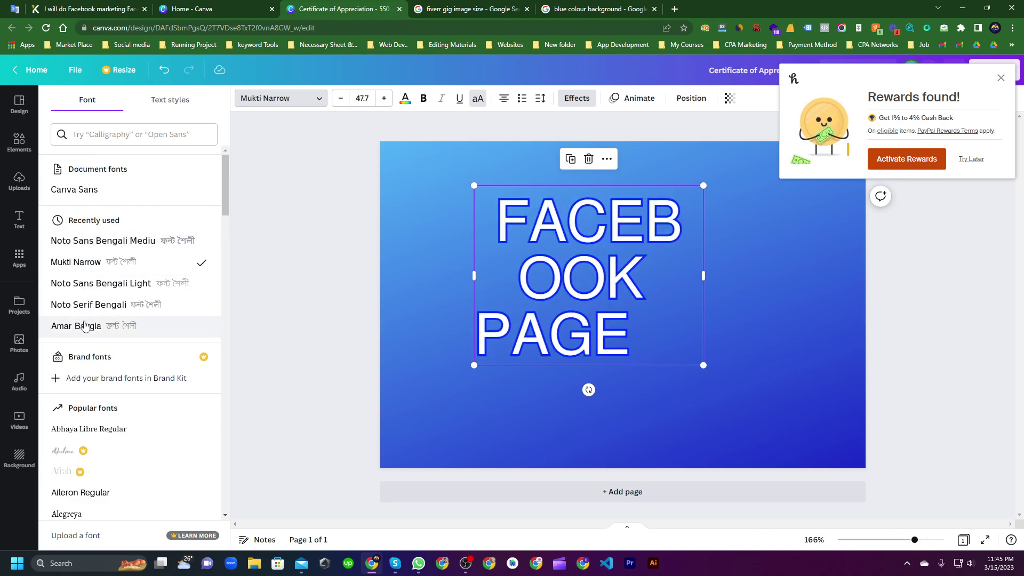
left_click(84, 325)
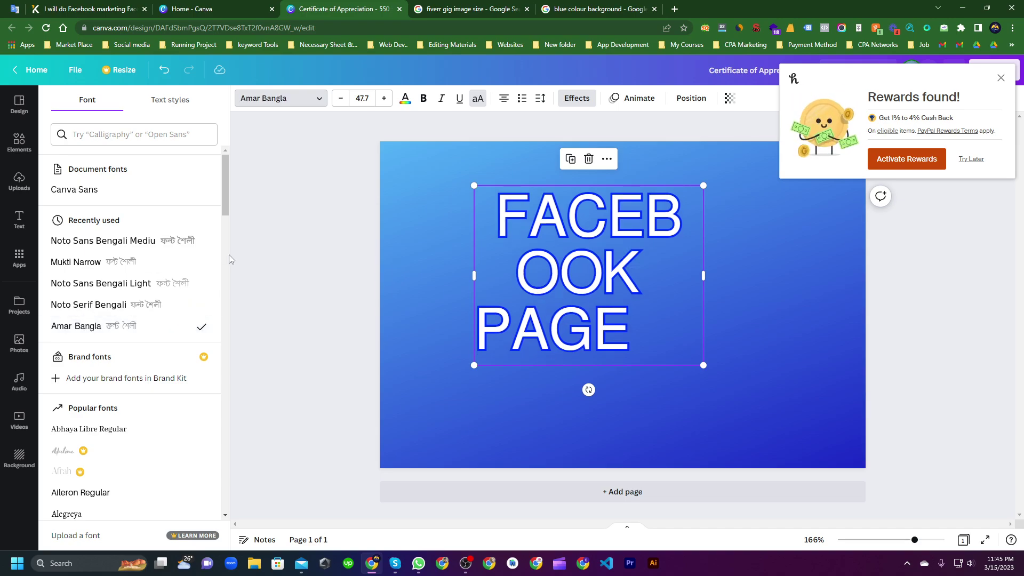
- Compare Mukti Narrow with Noto Serif Bengali and set the heading's font to Noto Serif Bengali
left_click(136, 305)
left_click(101, 262)
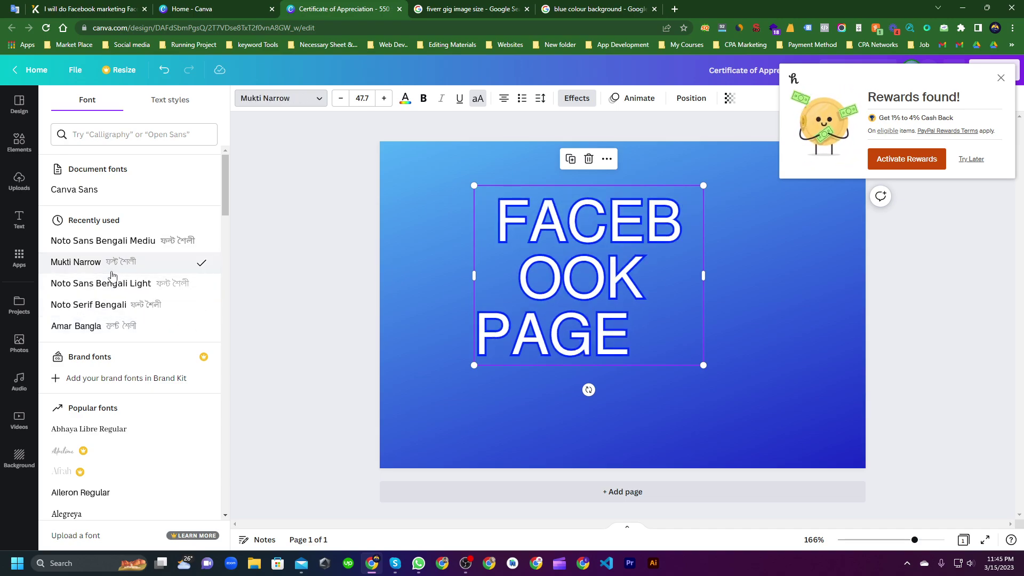
left_click(114, 305)
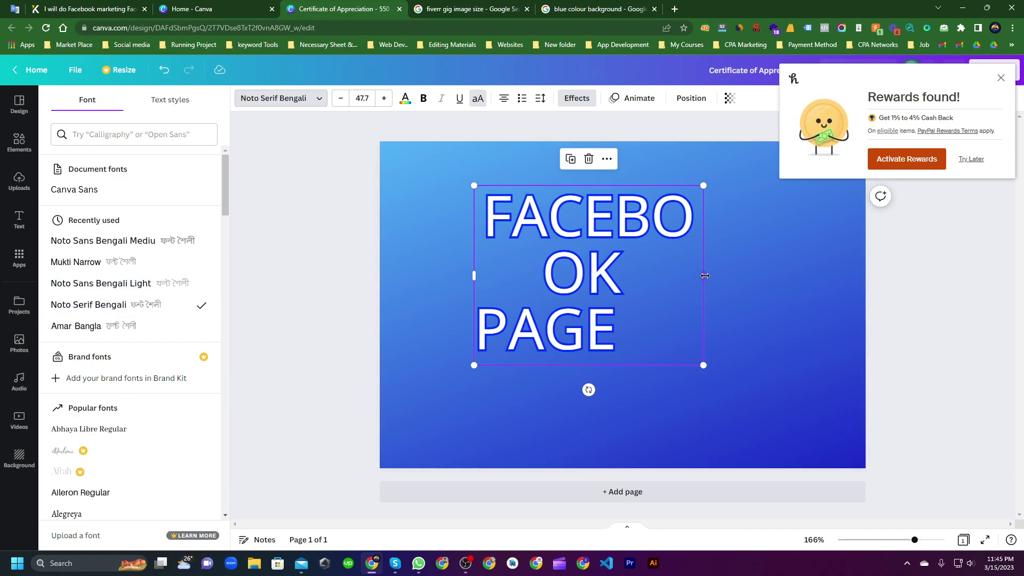
- Widen the heading's text box so "FACEBOOK" fits on one line and move the heading toward the canvas's left edge
left_click_drag(705, 276, 784, 277)
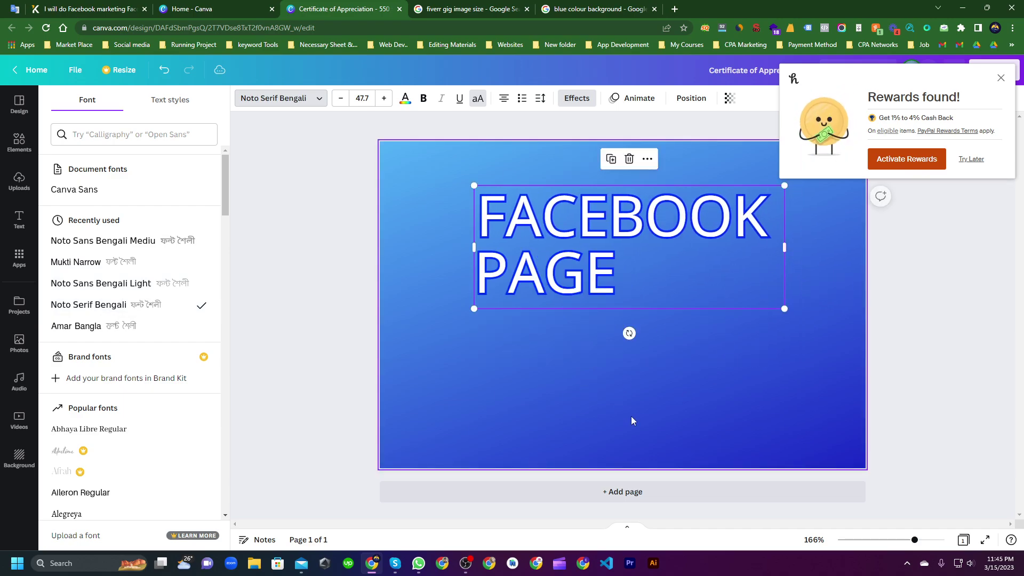
left_click(632, 421)
left_click_drag(575, 241, 522, 243)
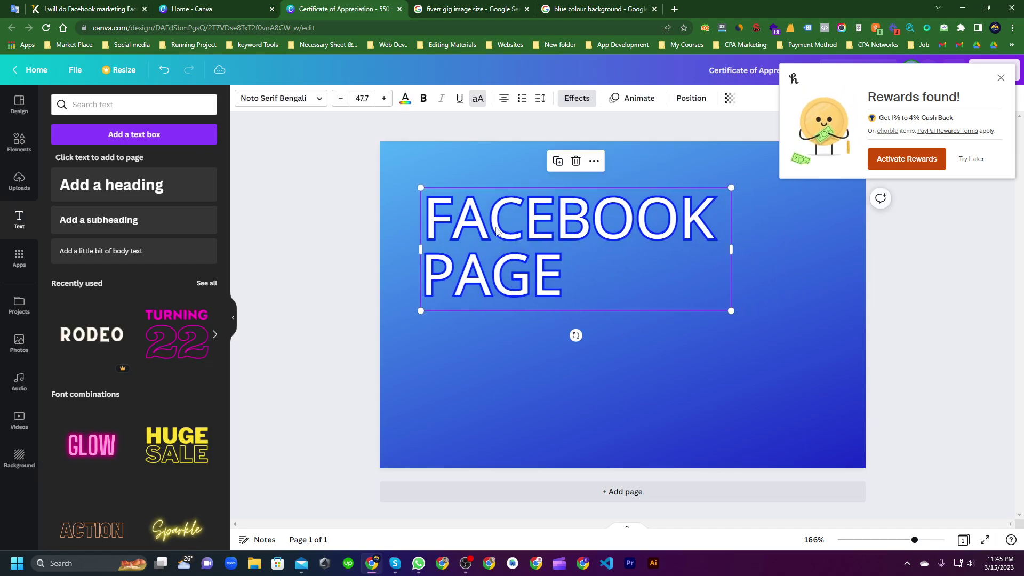
- Make the entire "FACEBOOK PAGE" heading text bold
double_click(496, 230)
left_click(563, 277)
left_click_drag(563, 277, 425, 221)
left_click(424, 98)
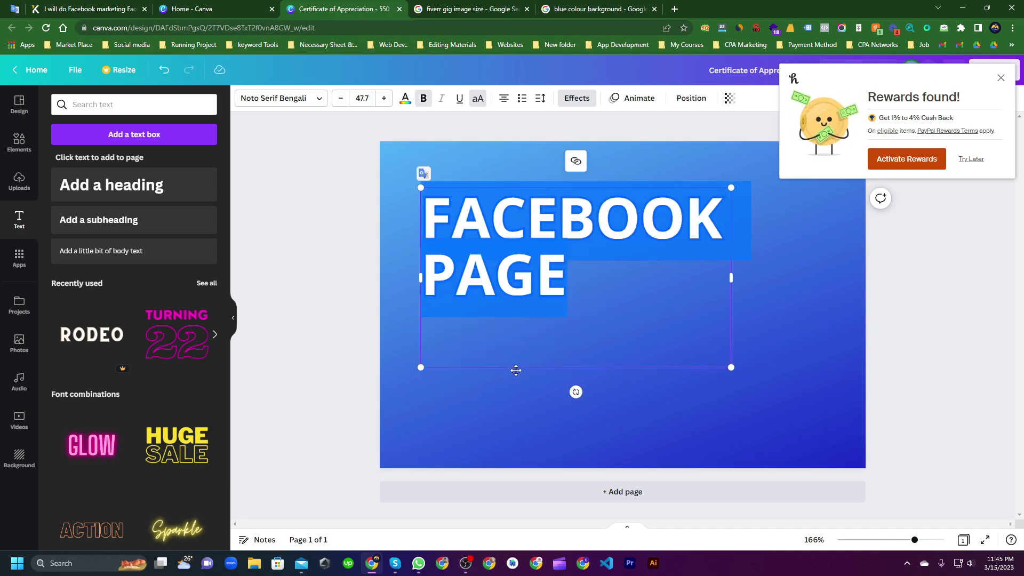
left_click(518, 380)
left_click(577, 360)
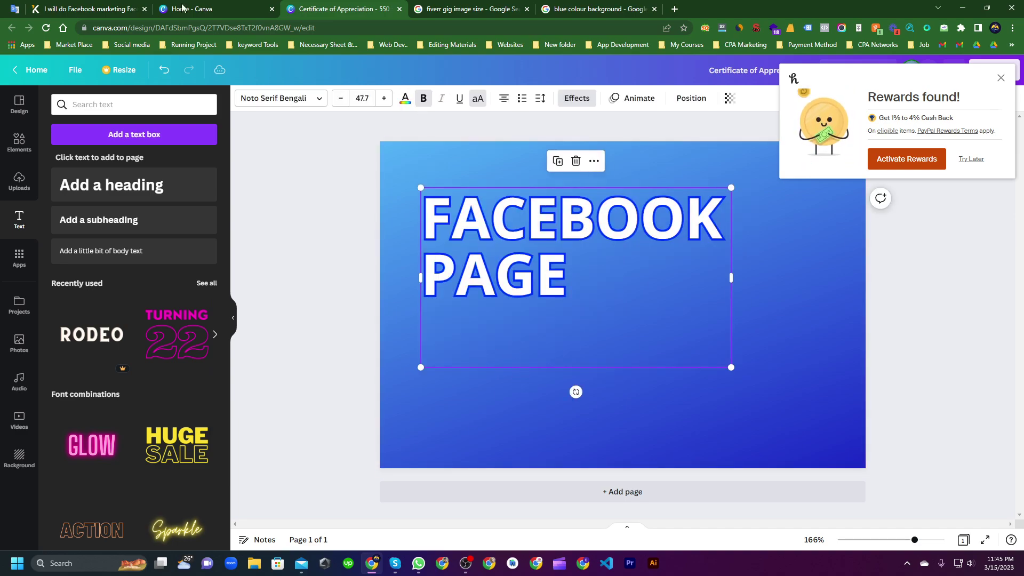
- Check the text above the title on the Kwork gig cover and return to the Canva design
left_click(90, 7)
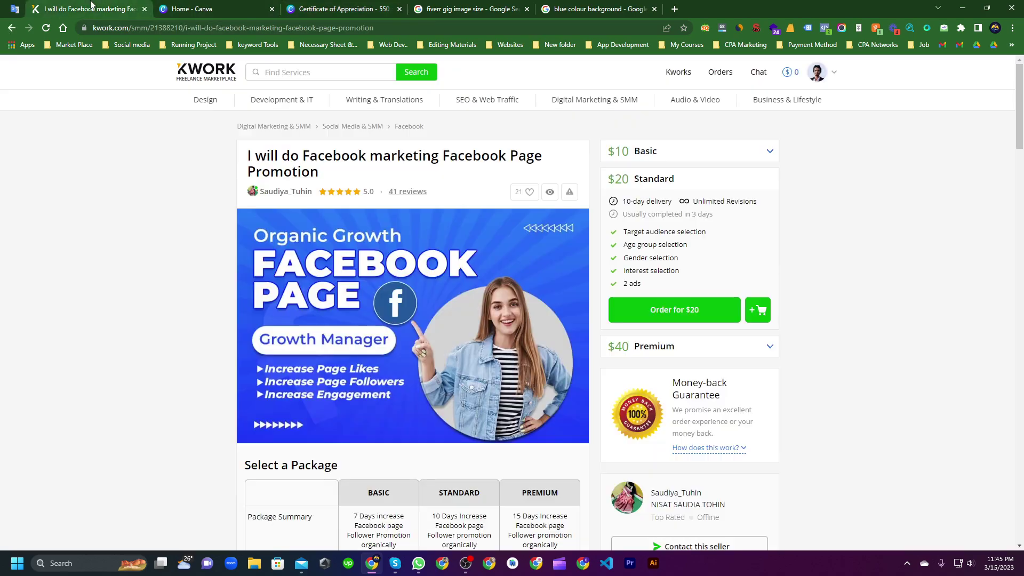
left_click(237, 4)
left_click(342, 8)
- Add a subheading to the canvas and replace its placeholder text with "Organic Growth"
left_click(482, 382)
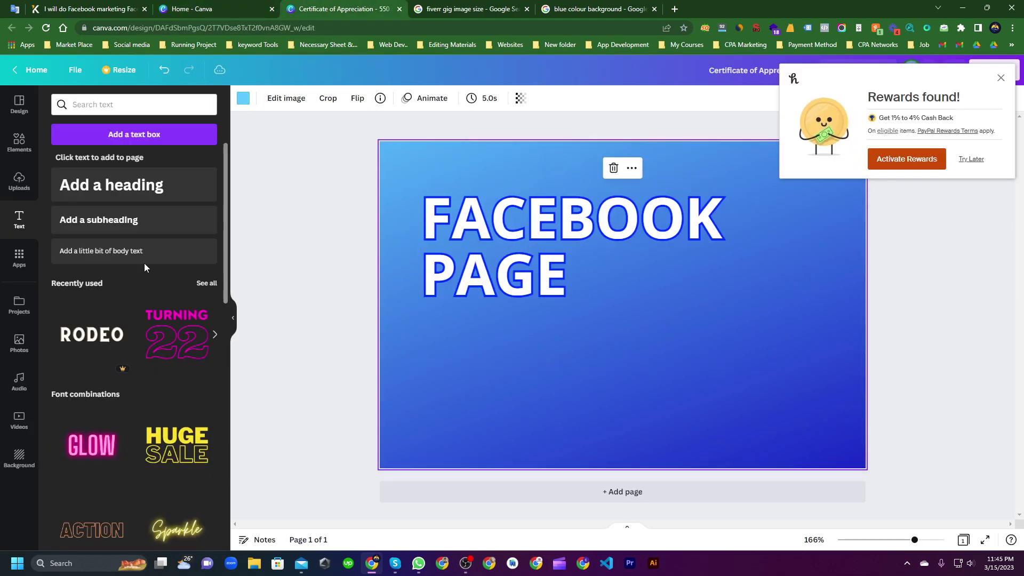
left_click(134, 223)
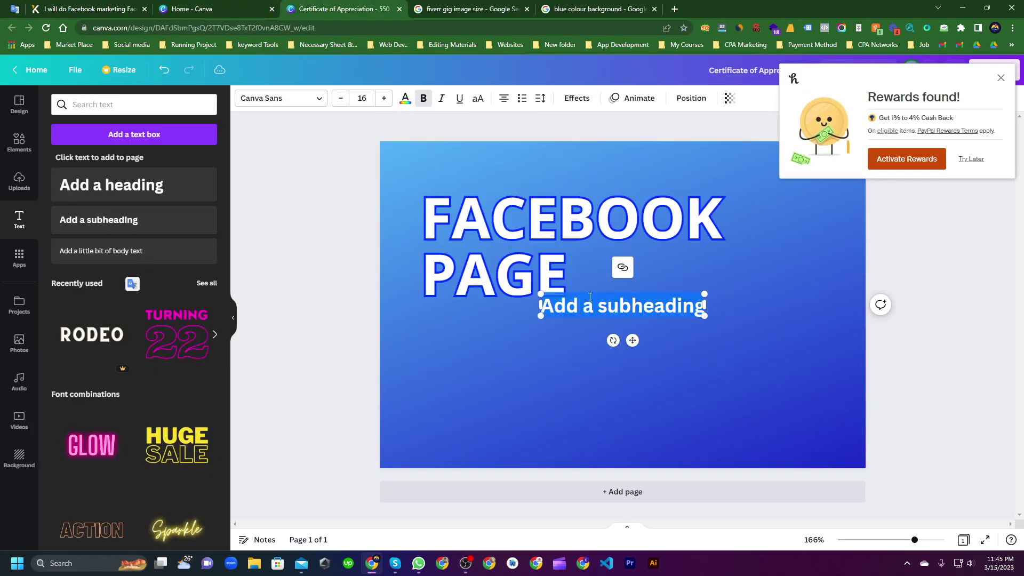
left_click(558, 381)
left_click(615, 312)
left_click(624, 307)
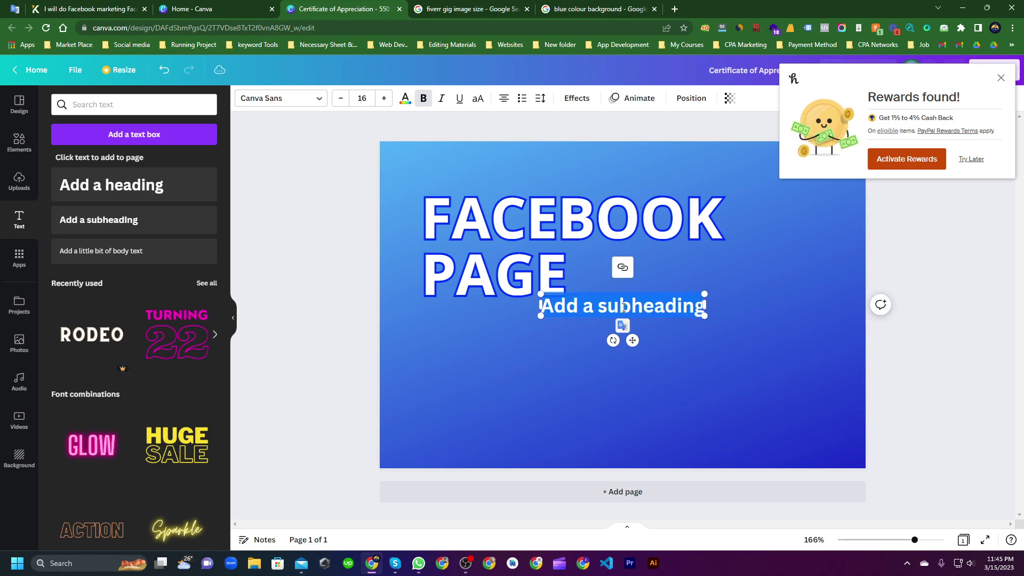
key("BackSpace")
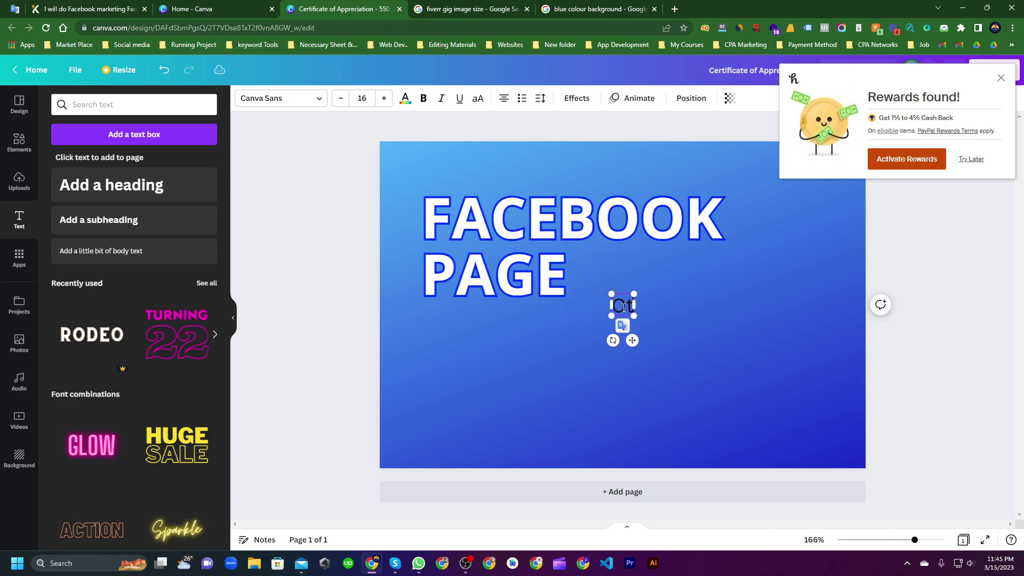
type("Organi")
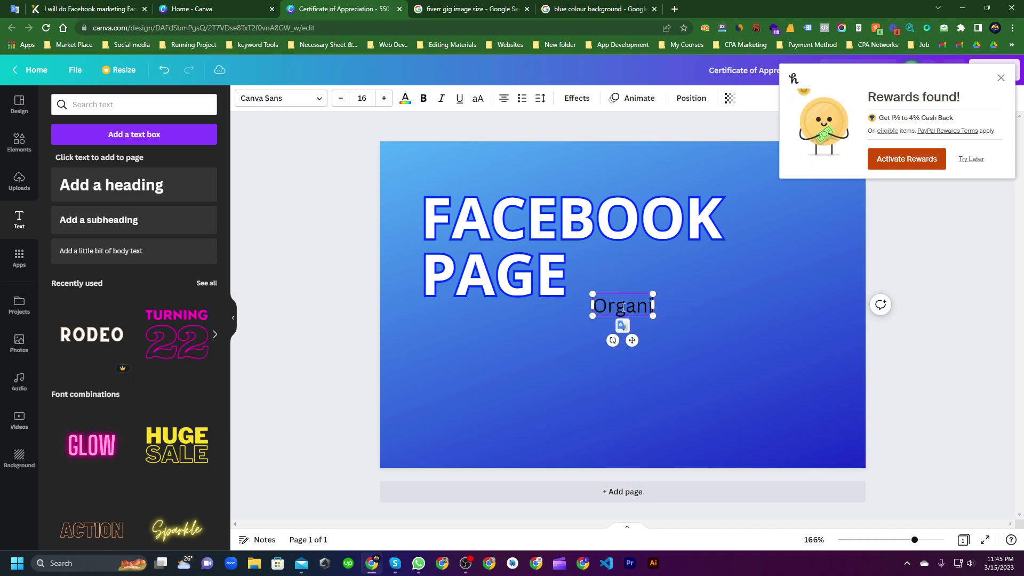
type("c Gr")
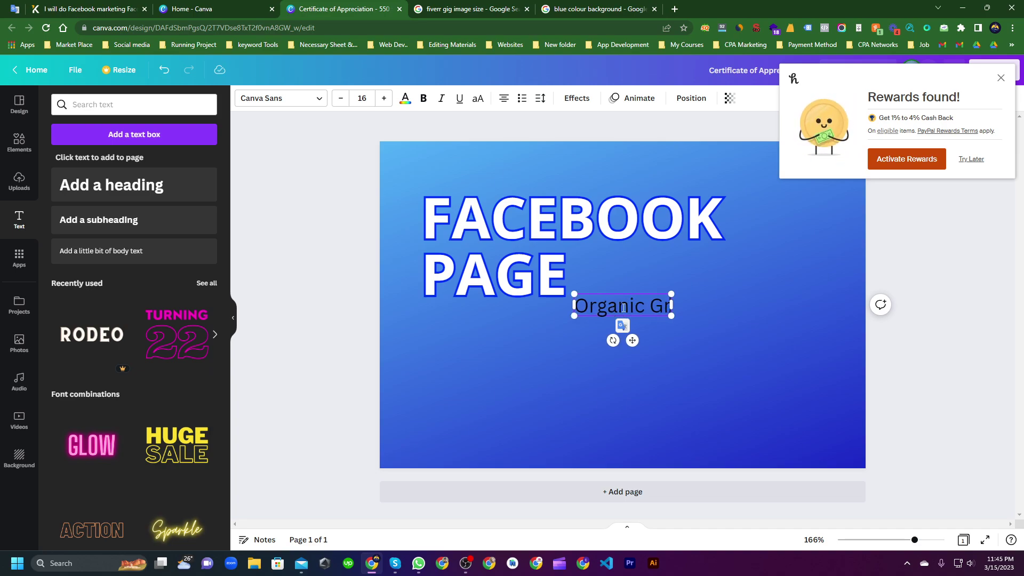
type("owth")
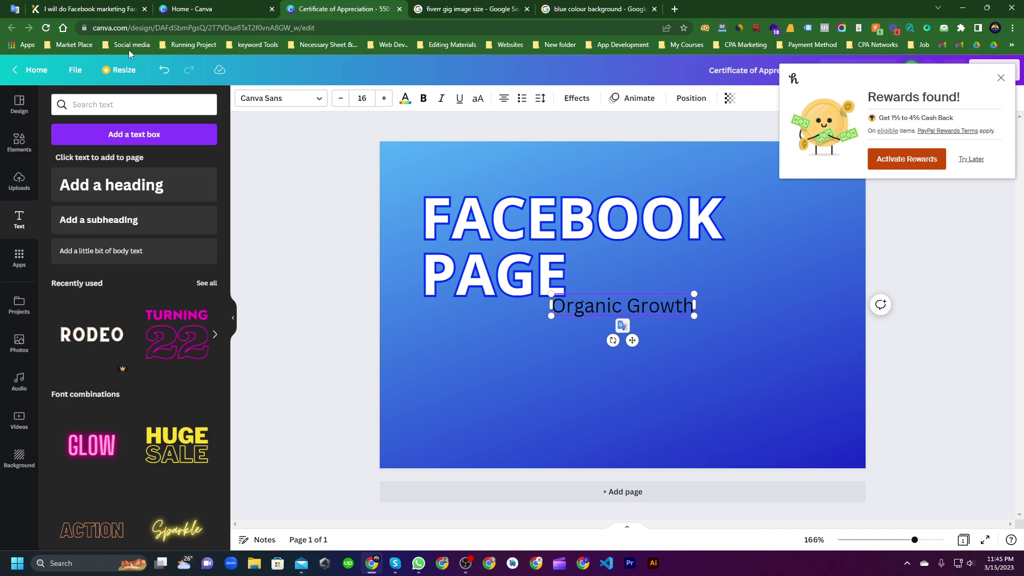
- Compare the "Organic Growth" subheading with the matching line on the Kwork gig cover
left_click(89, 7)
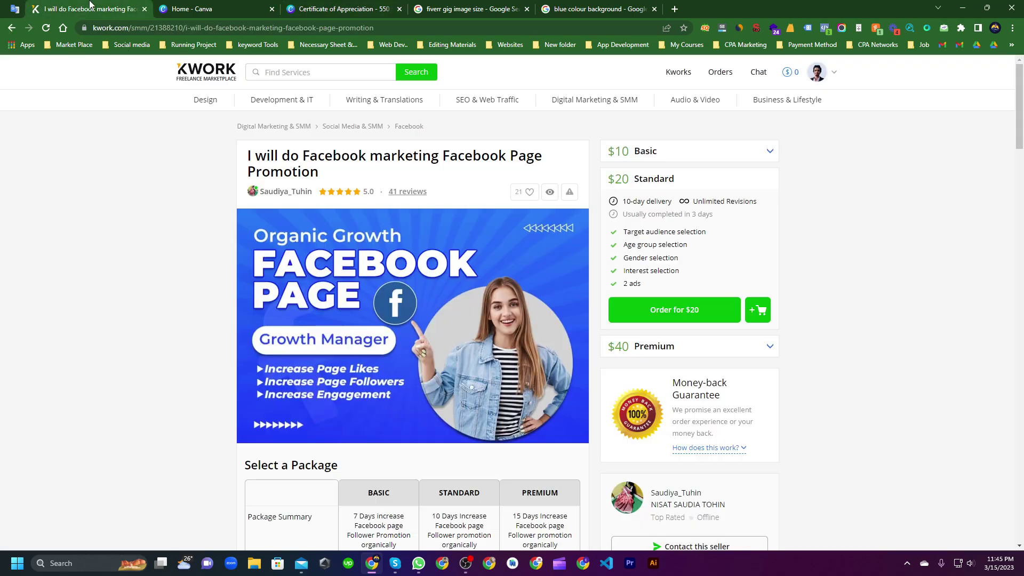
left_click(344, 9)
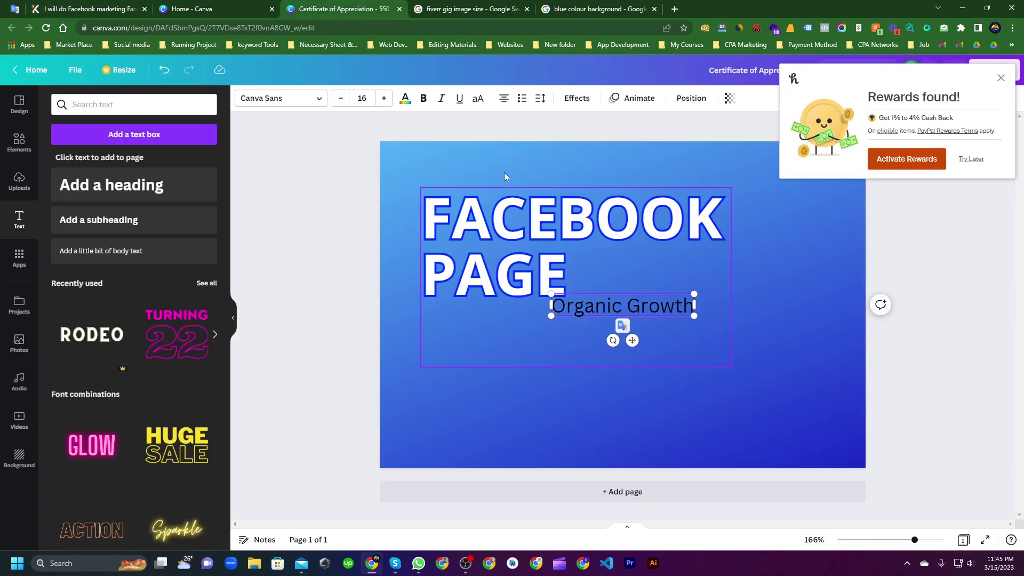
- Change the "Organic Growth" subheading's text colour to white
double_click(593, 303)
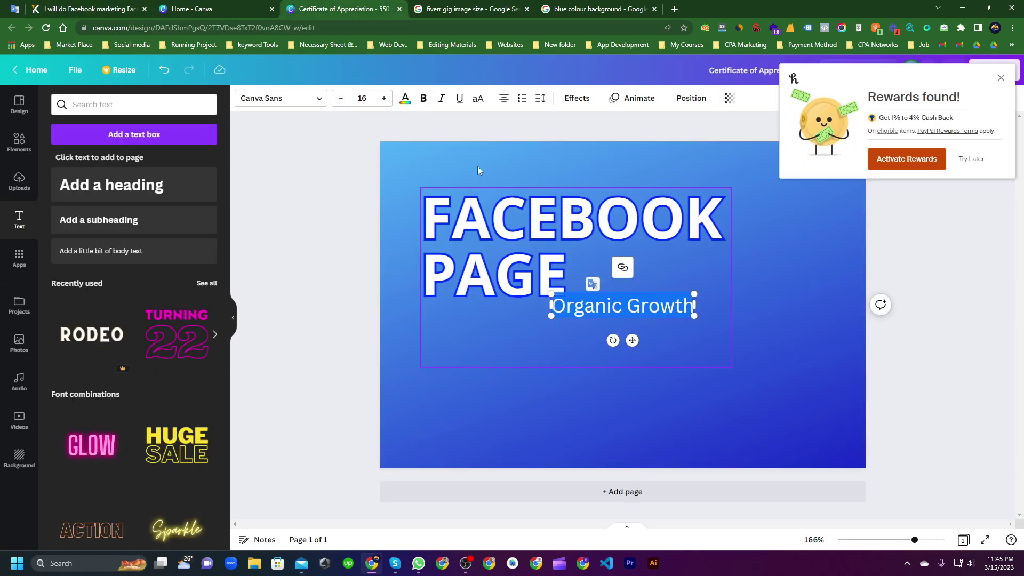
left_click(405, 98)
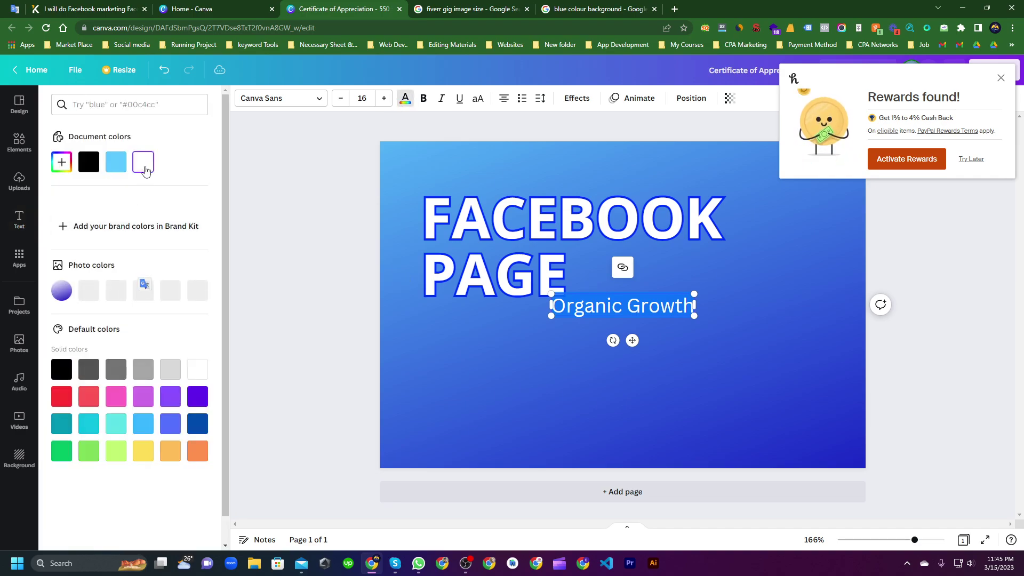
left_click(631, 325)
- Position the "Organic Growth" subheading directly above the "FACEBOOK PAGE" heading near the page's upper-left corner and enlarge it to size 20.4
left_click_drag(585, 324, 594, 319)
left_click(588, 310)
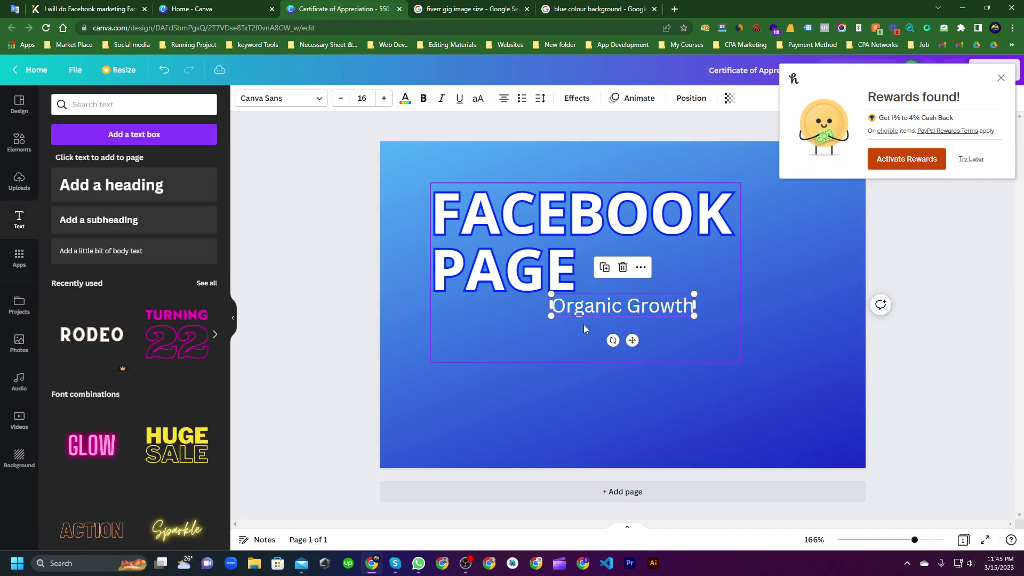
left_click_drag(511, 260, 488, 272)
left_click_drag(588, 306, 598, 252)
left_click(609, 323)
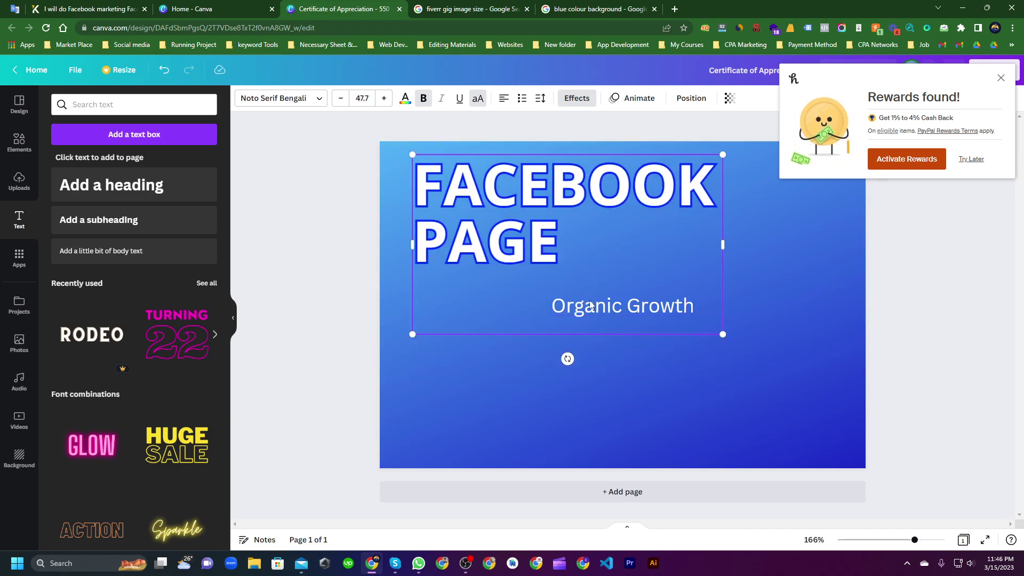
left_click_drag(526, 320, 518, 253)
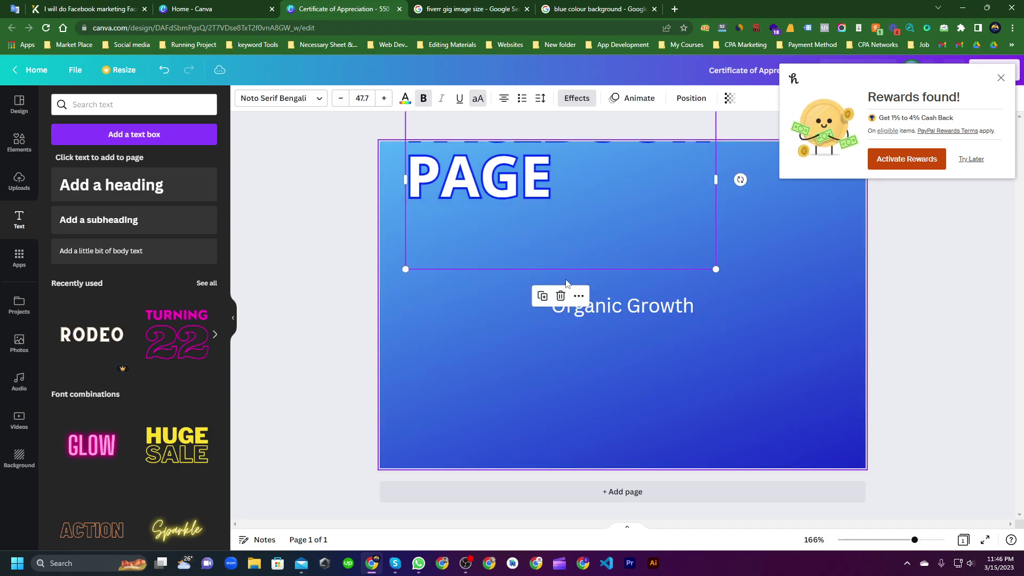
left_click(624, 283)
left_click_drag(632, 310, 682, 361)
left_click(716, 262)
left_click_drag(717, 262, 585, 188)
left_click(719, 361)
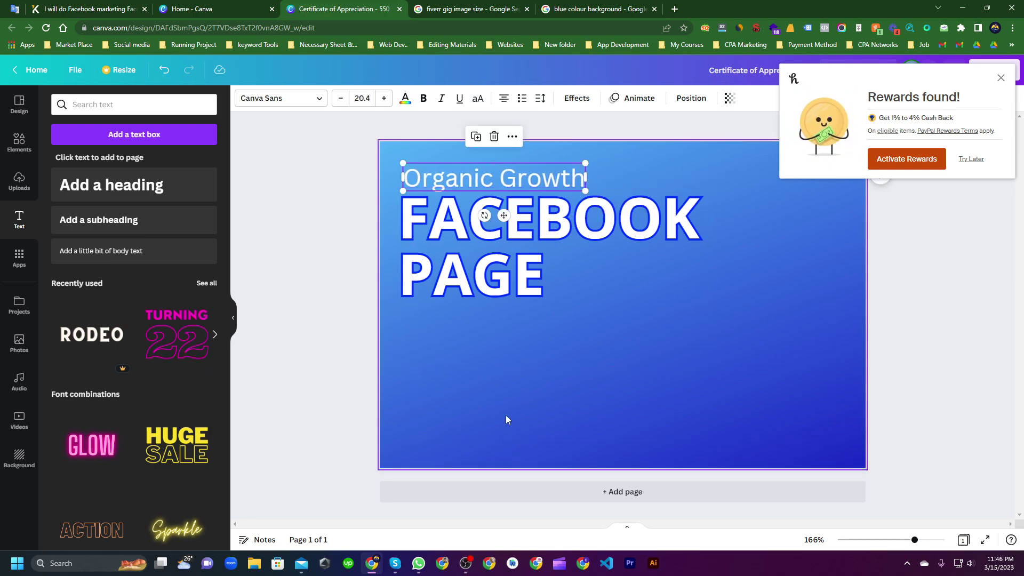
left_click(506, 414)
- Make the "Organic Growth" subheading bold
left_click(459, 166)
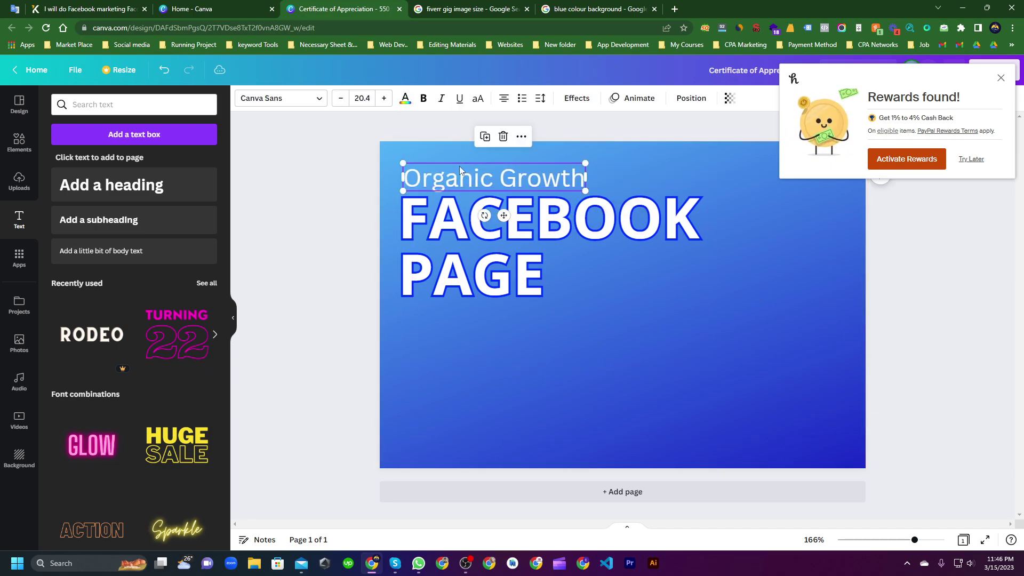
left_click(424, 98)
left_click(456, 369)
- Add a circle shape, move it to the lower-right area of the page and enlarge it
left_click(133, 4)
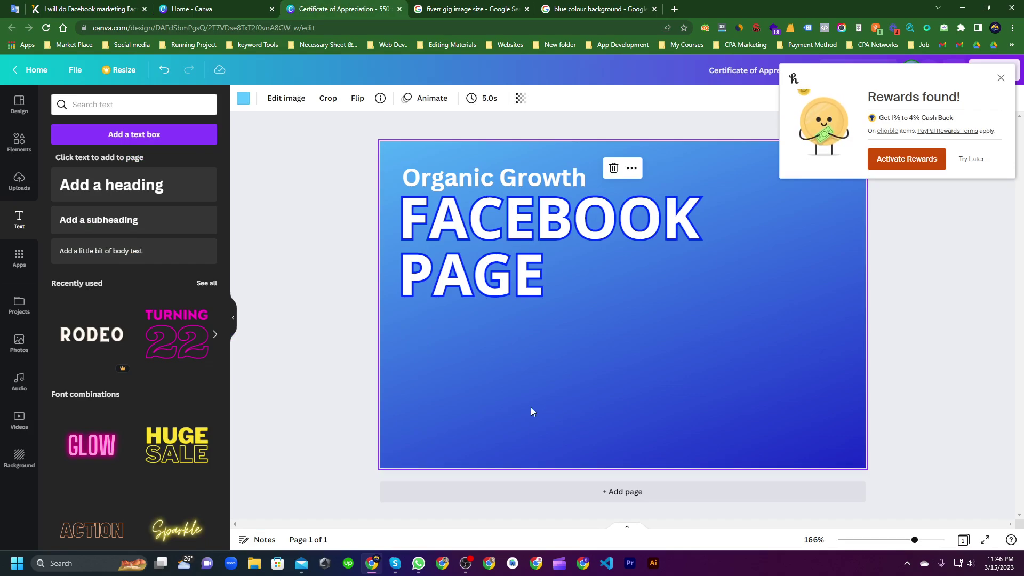
left_click(20, 141)
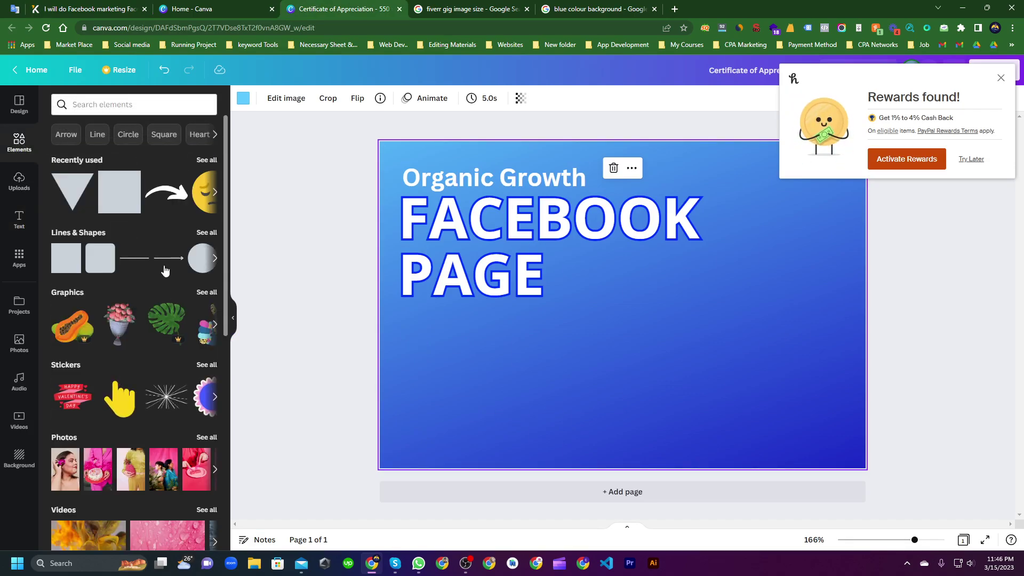
left_click(194, 266)
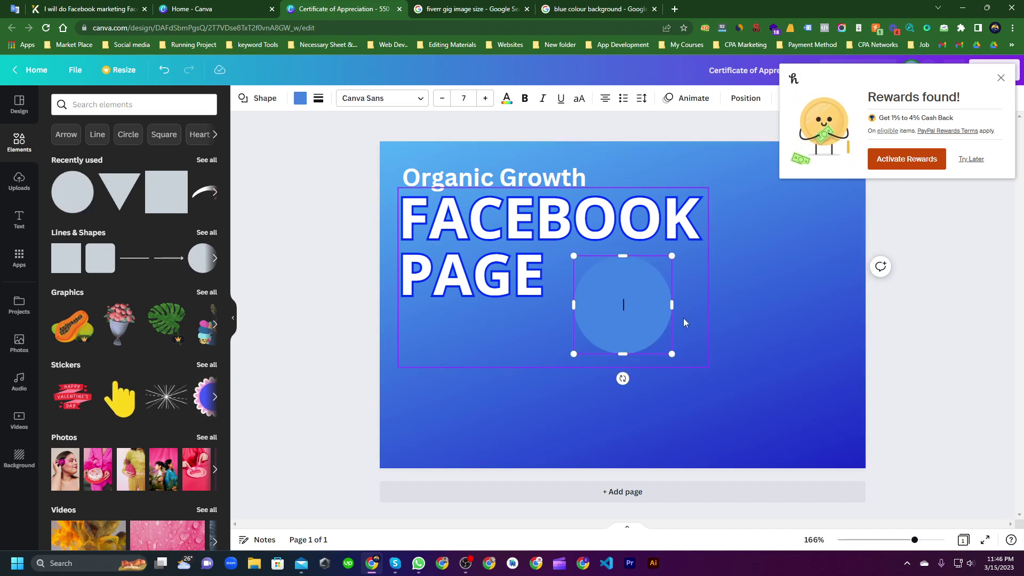
left_click_drag(642, 326, 754, 369)
left_click_drag(793, 404, 759, 392)
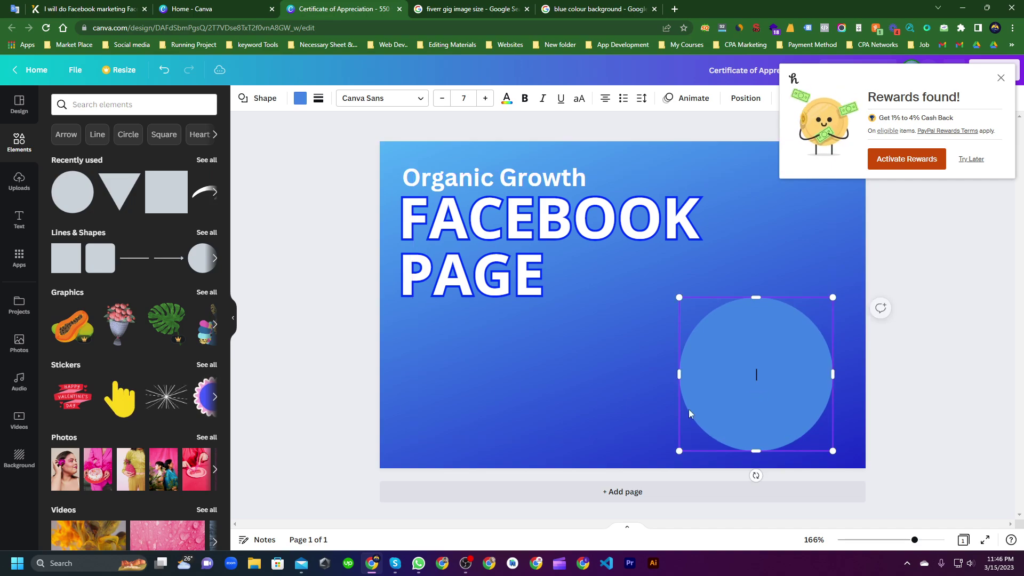
left_click(578, 395)
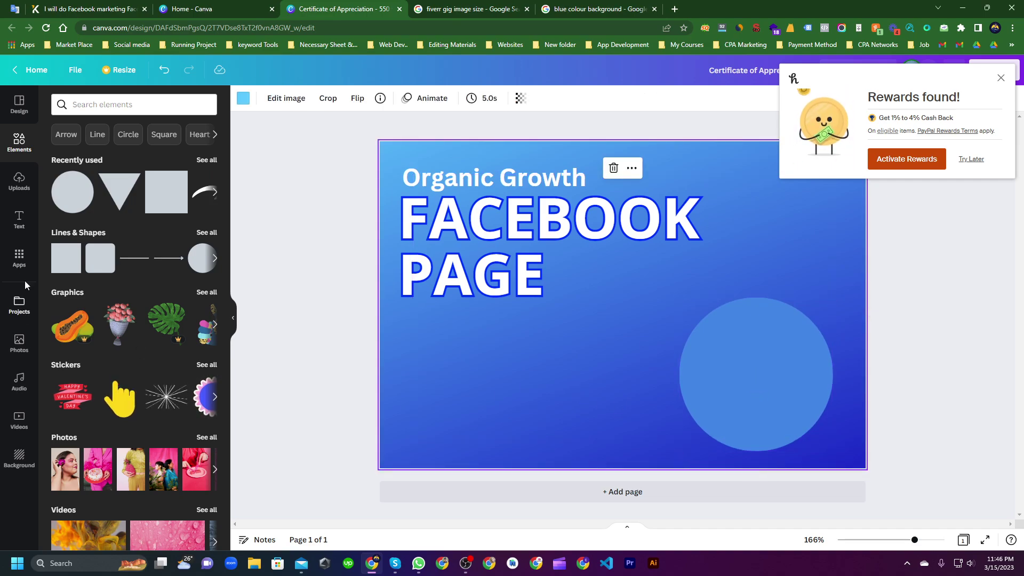
left_click(19, 182)
scroll(123, 276, "down", 3)
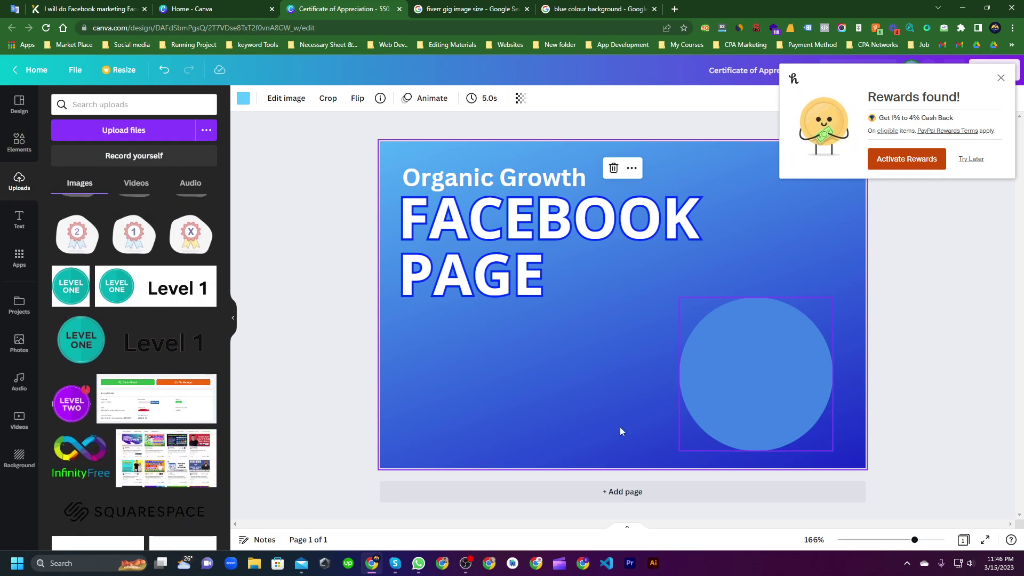
left_click(19, 257)
- Check the icon on the Kwork gig cover and search the Canva elements for "facebook"
key("ctrl+1")
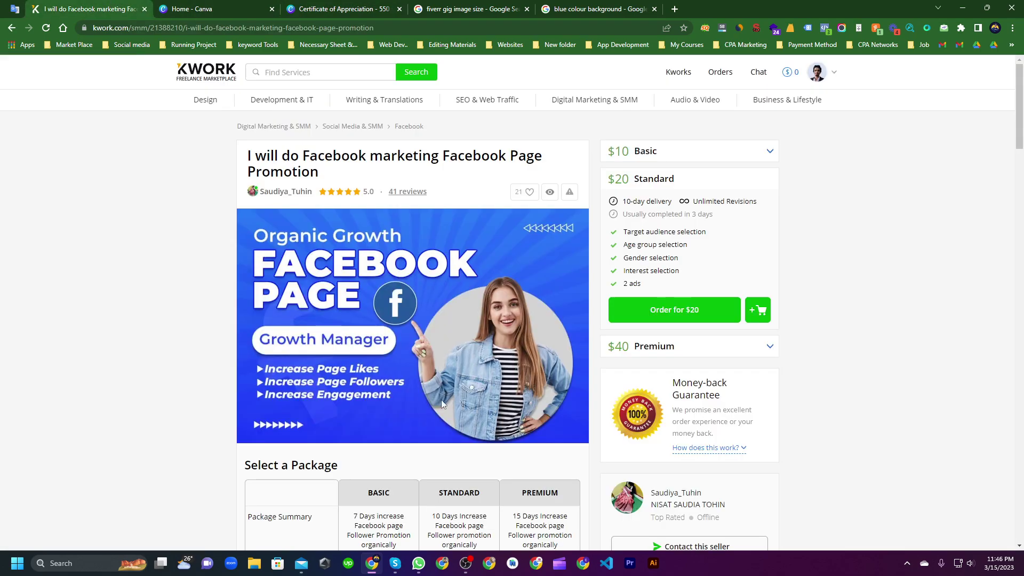
key("ctrl+3")
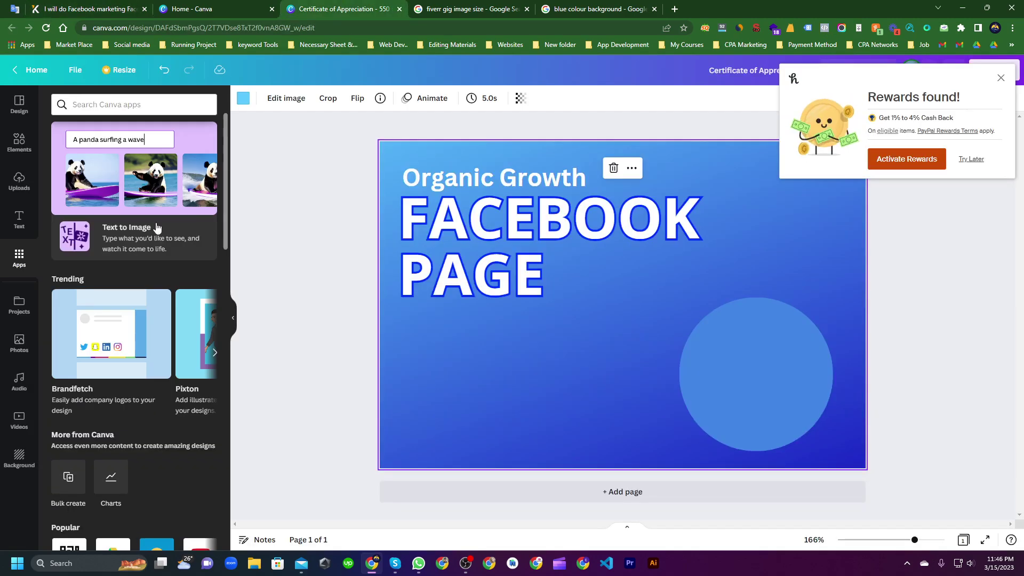
left_click(17, 152)
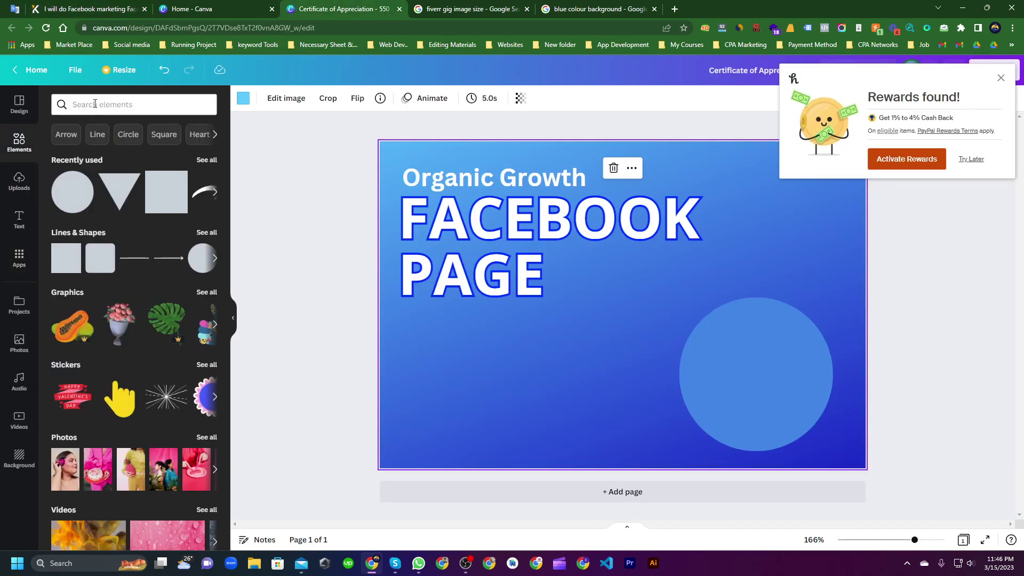
left_click(96, 104)
type("f")
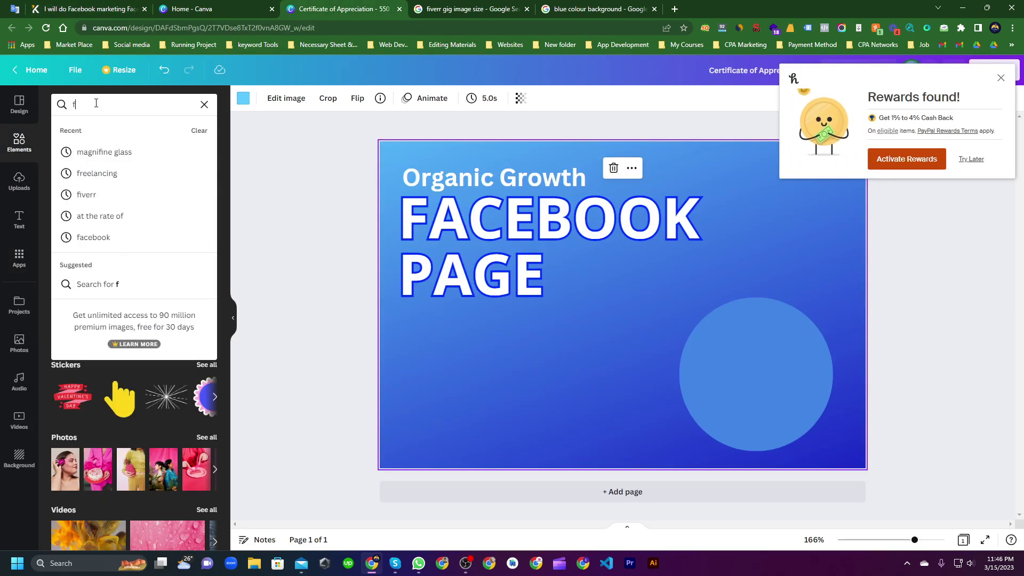
type("acebook")
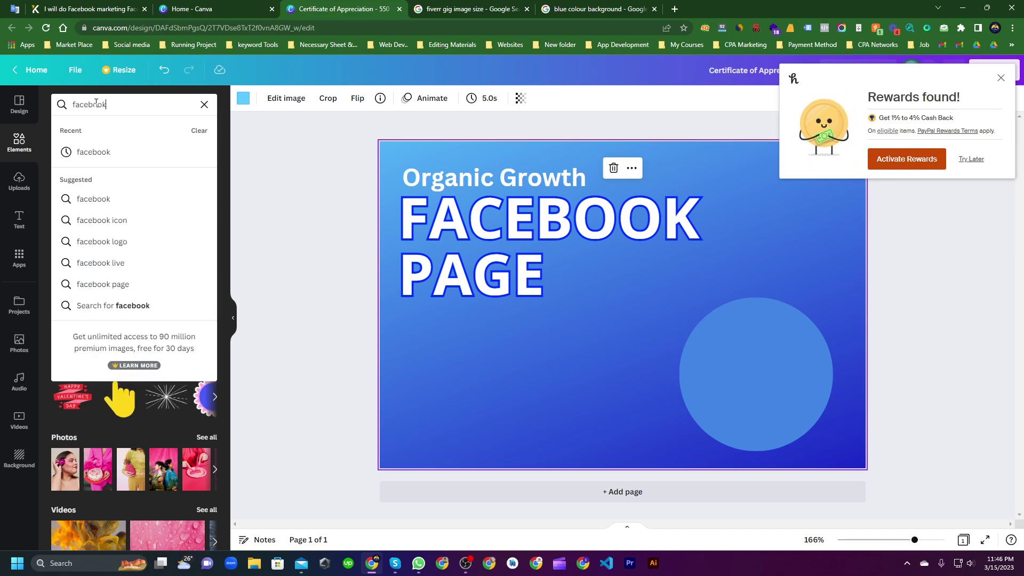
key("Return")
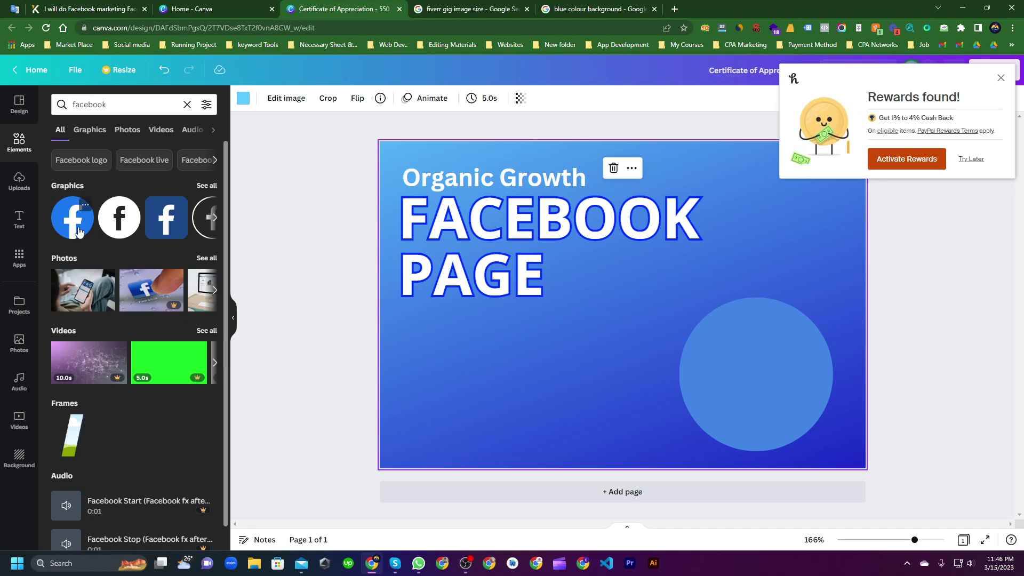
left_click(88, 238)
left_click_drag(559, 370, 625, 305)
left_click_drag(657, 269, 641, 298)
left_click(639, 242)
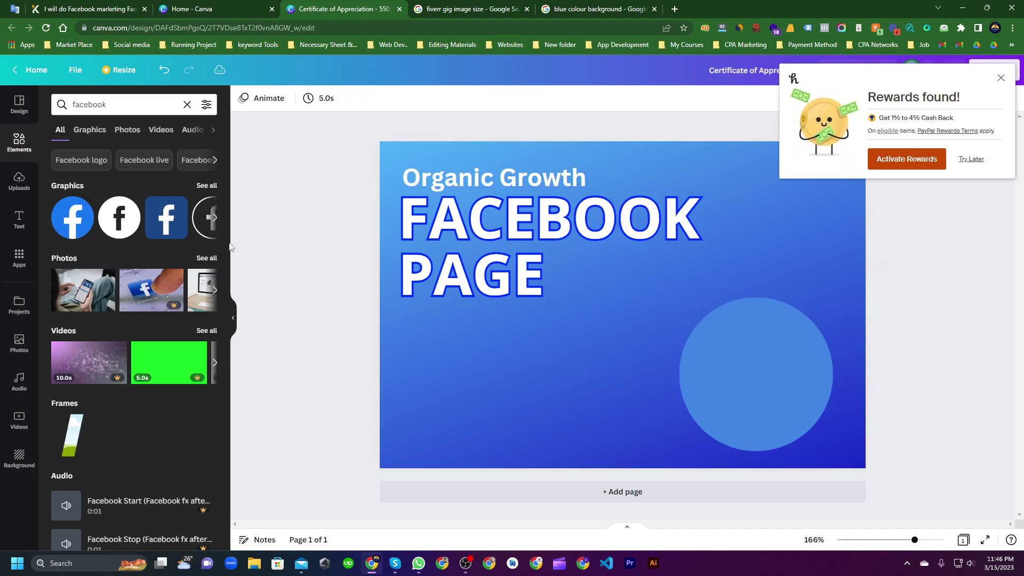
- Add the round single-colour Facebook application icon to the canvas and shrink it to about half its size
left_click(132, 205)
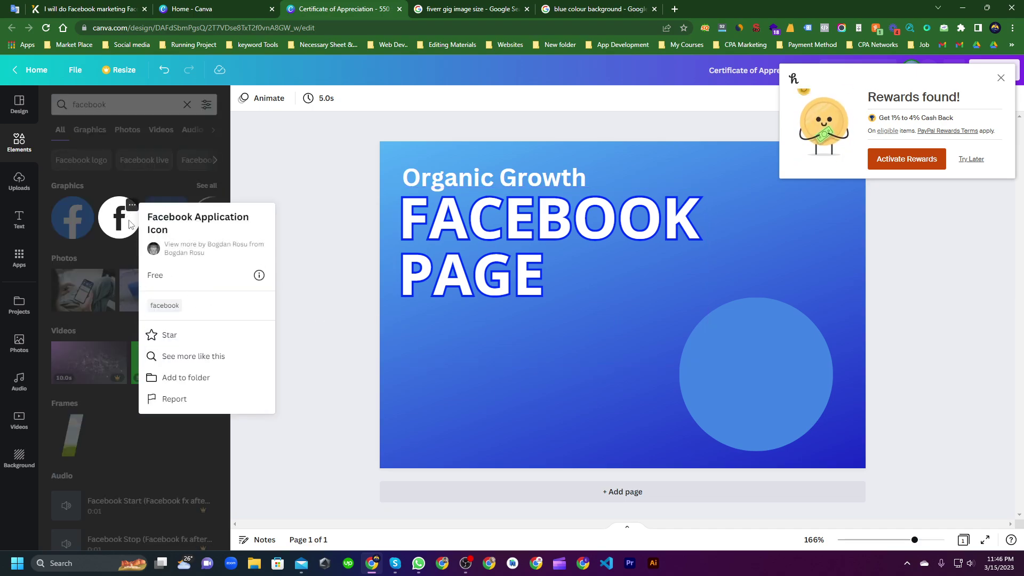
left_click(165, 334)
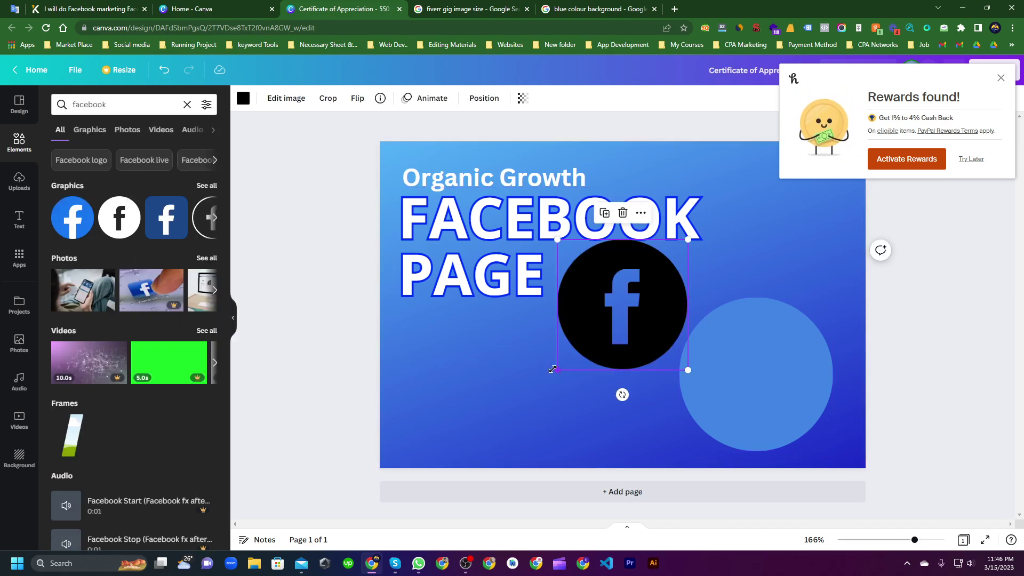
left_click_drag(558, 370, 606, 321)
- Recolour the Facebook icon white and shift it slightly towards the large circle
left_click(243, 98)
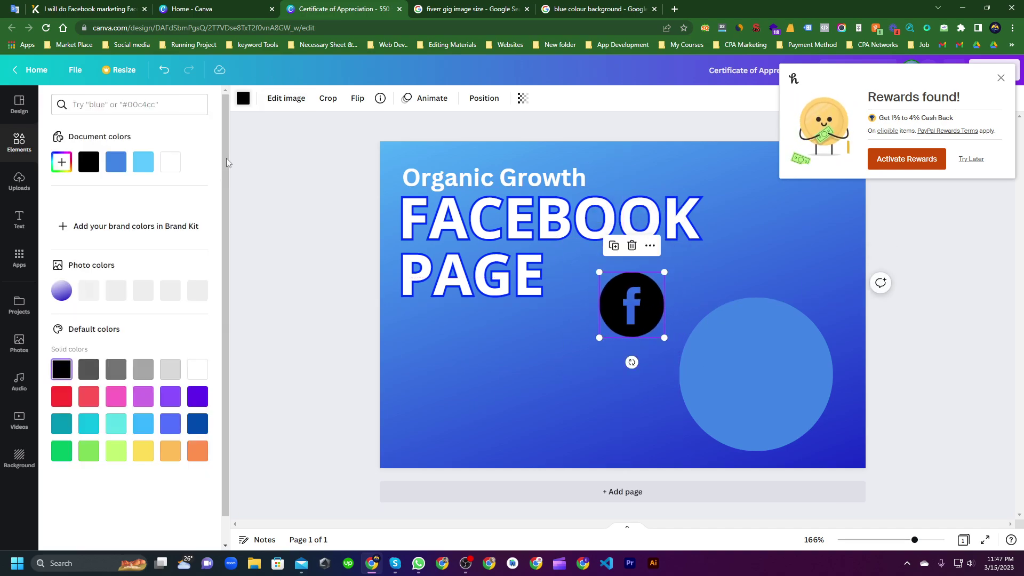
left_click(197, 369)
left_click(536, 383)
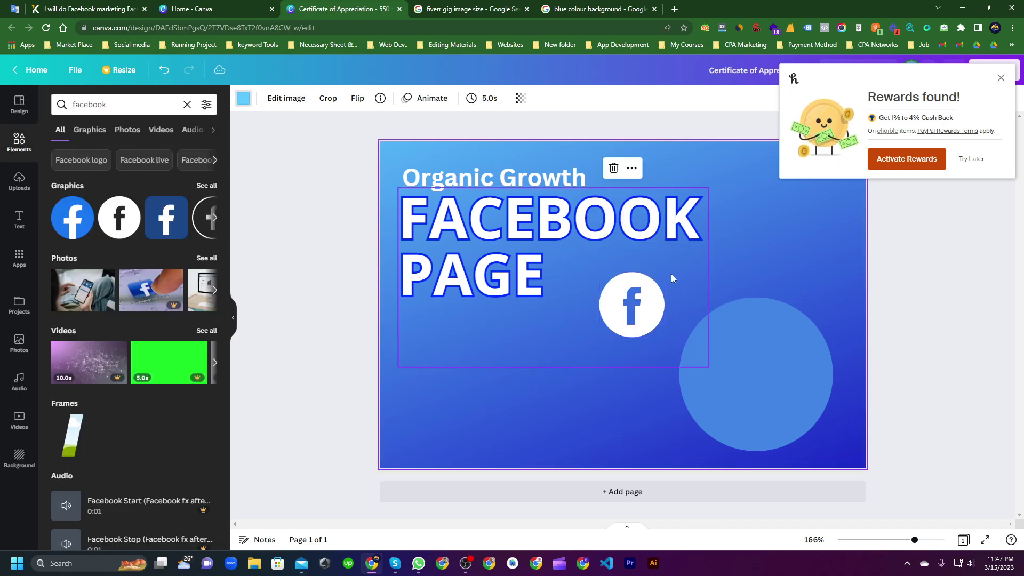
left_click_drag(632, 305, 640, 311)
- Check the "Growth Manager" label on the Kwork gig cover and add a rounded square to the Canva design
left_click(90, 8)
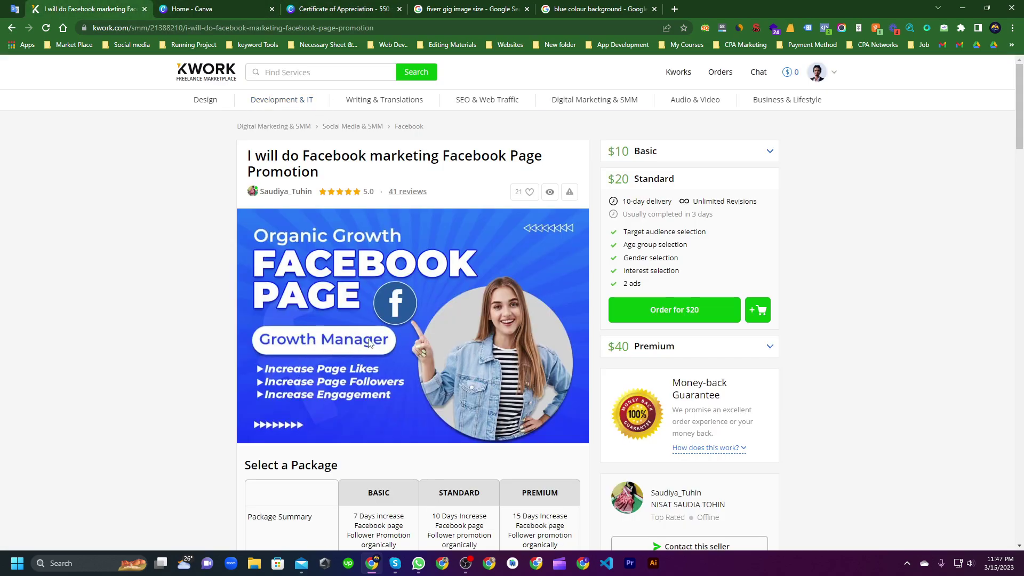
left_click(394, 7)
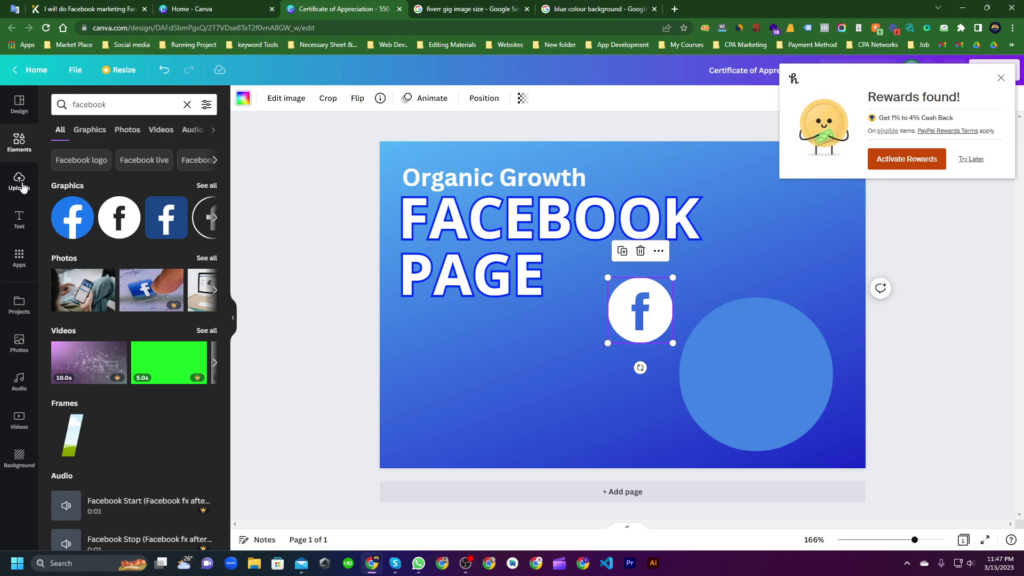
left_click(187, 104)
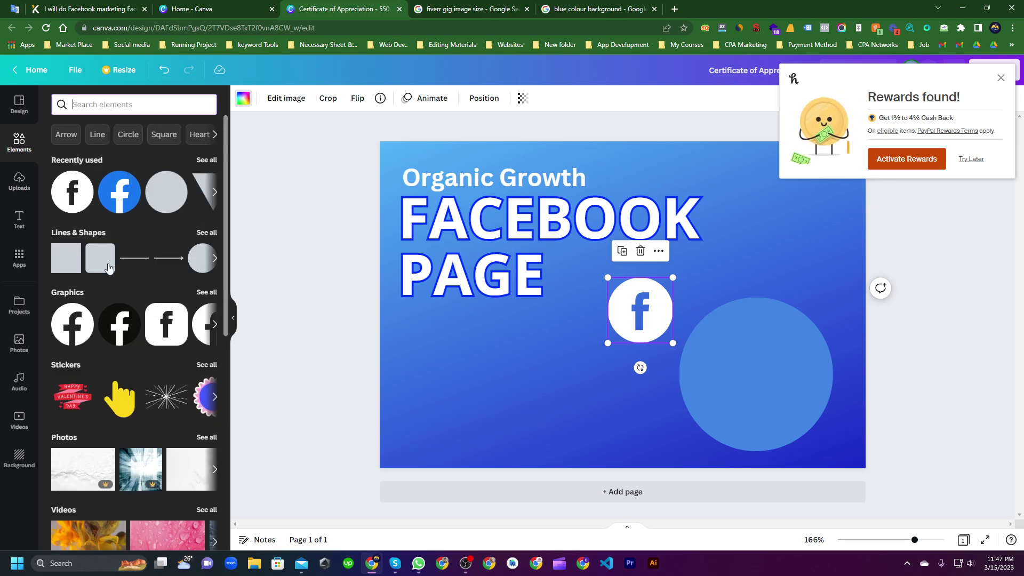
left_click(106, 252)
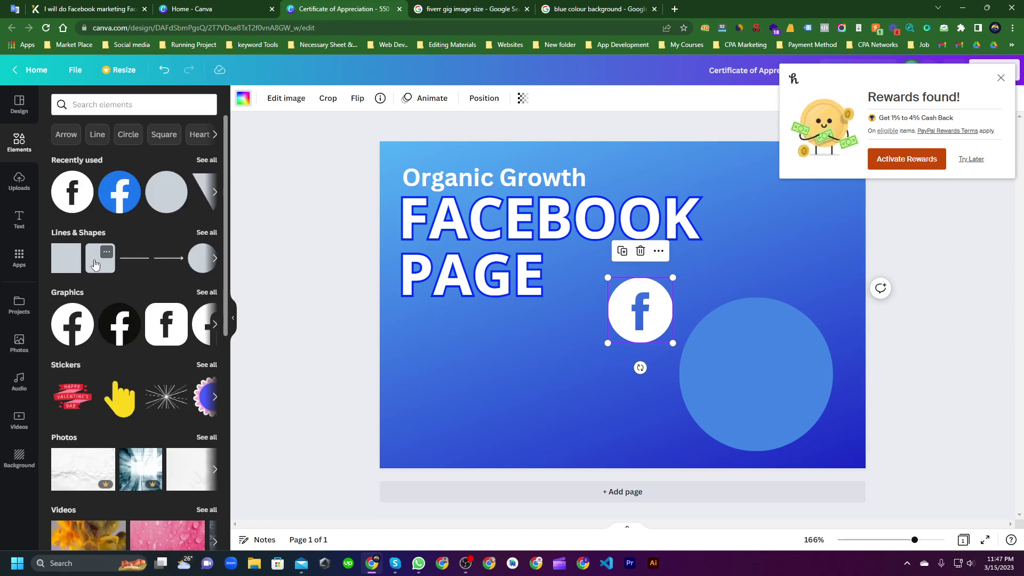
left_click(94, 265)
- Reshape the rounded square into a wide, flat bar below the word "PAGE"
left_click_drag(607, 322, 465, 373)
left_click_drag(483, 411, 590, 332)
left_click_drag(511, 361, 489, 356)
left_click(468, 392)
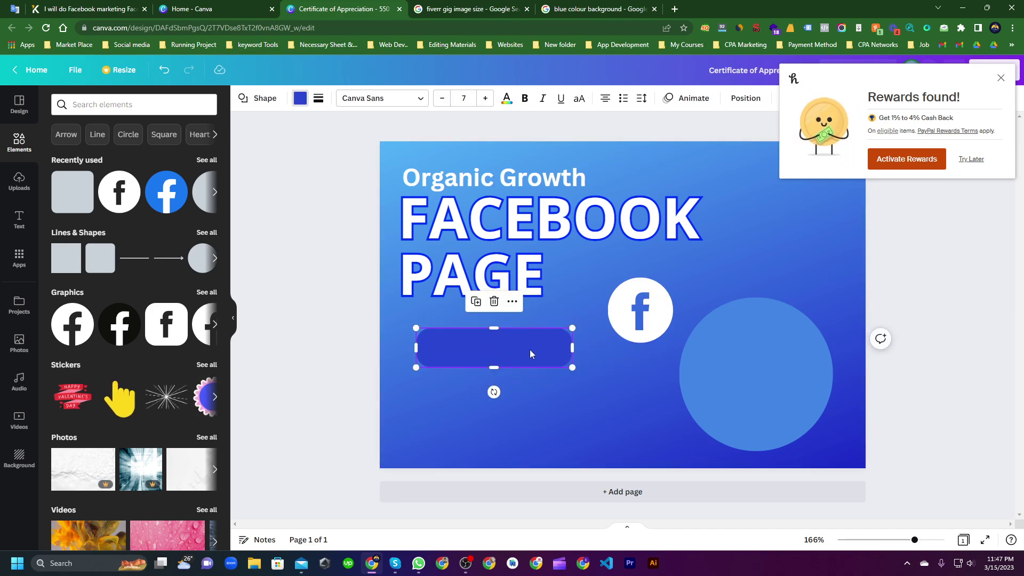
left_click_drag(572, 348, 589, 349)
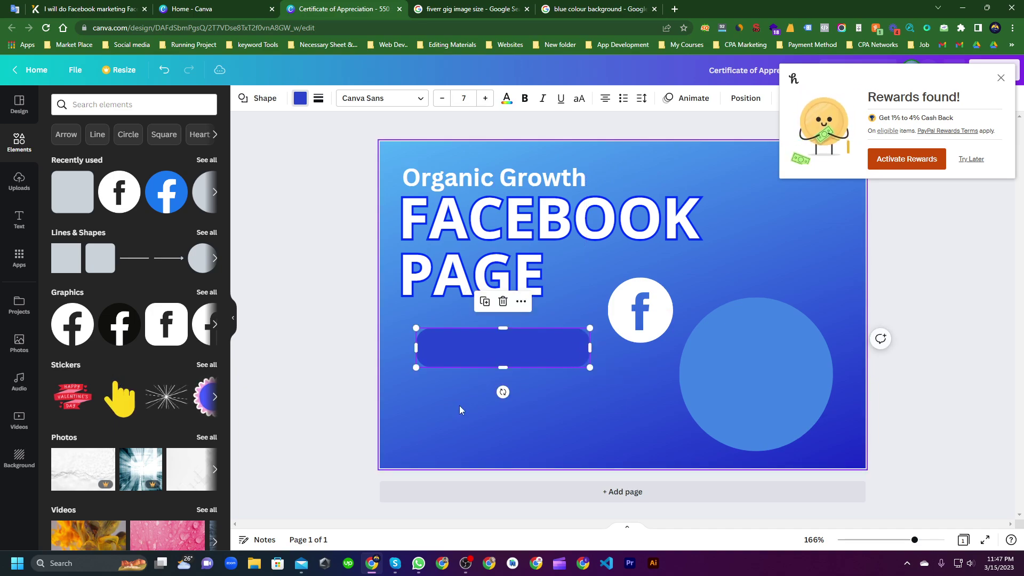
left_click(459, 405)
- Change the rounded bar's fill colour to white
left_click(475, 350)
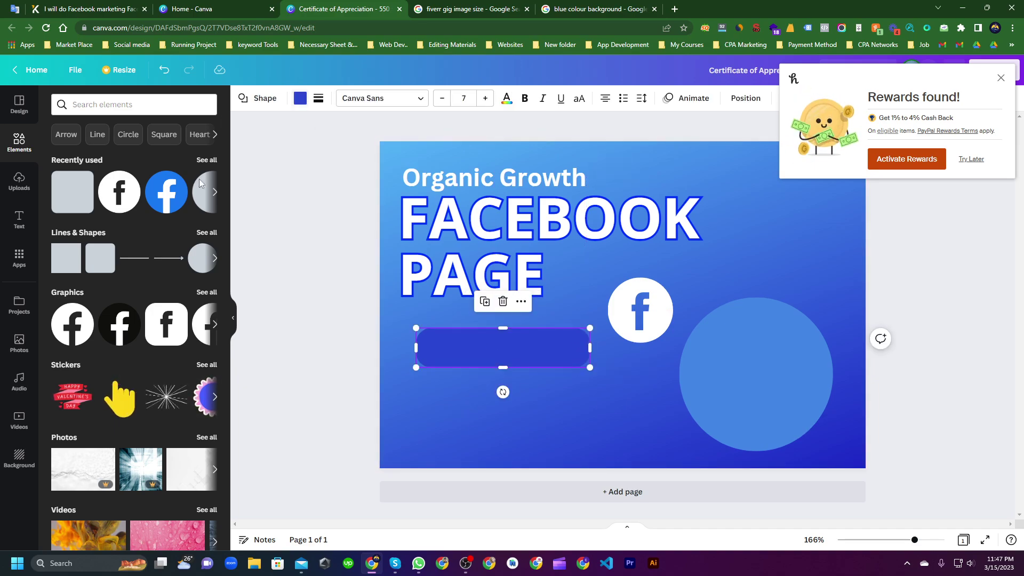
left_click(300, 98)
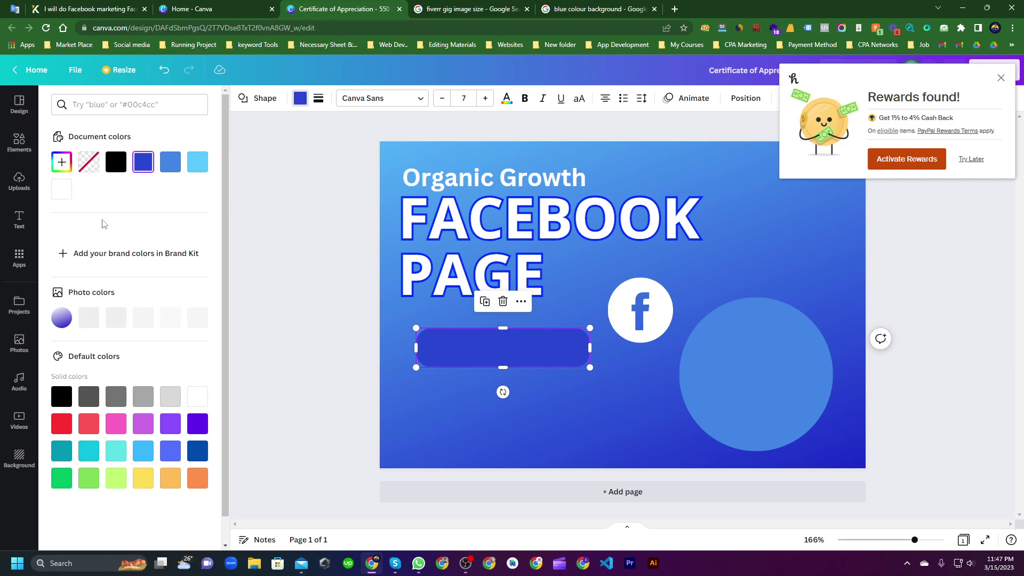
left_click(62, 189)
left_click(438, 415)
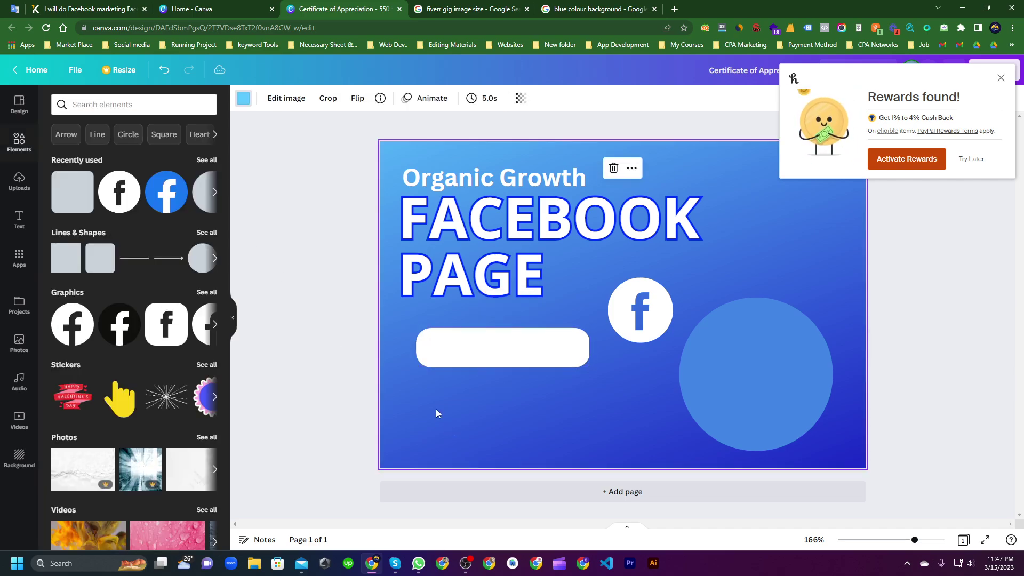
- Check the label on the Kwork gig cover, then duplicate the "Organic Growth" heading in Canva and place the copy over the white bar
left_click(81, 6)
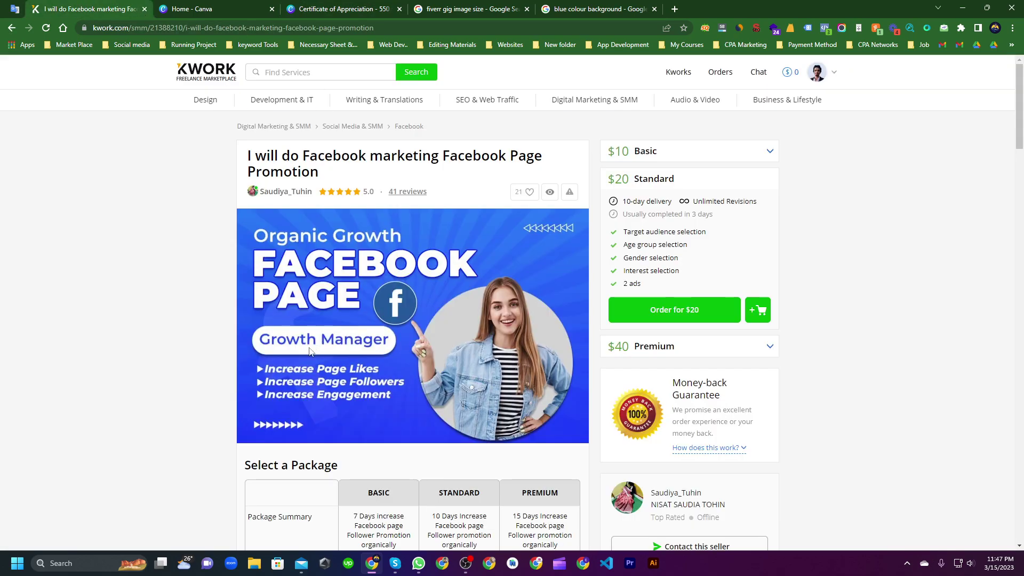
left_click(331, 9)
left_click(504, 166)
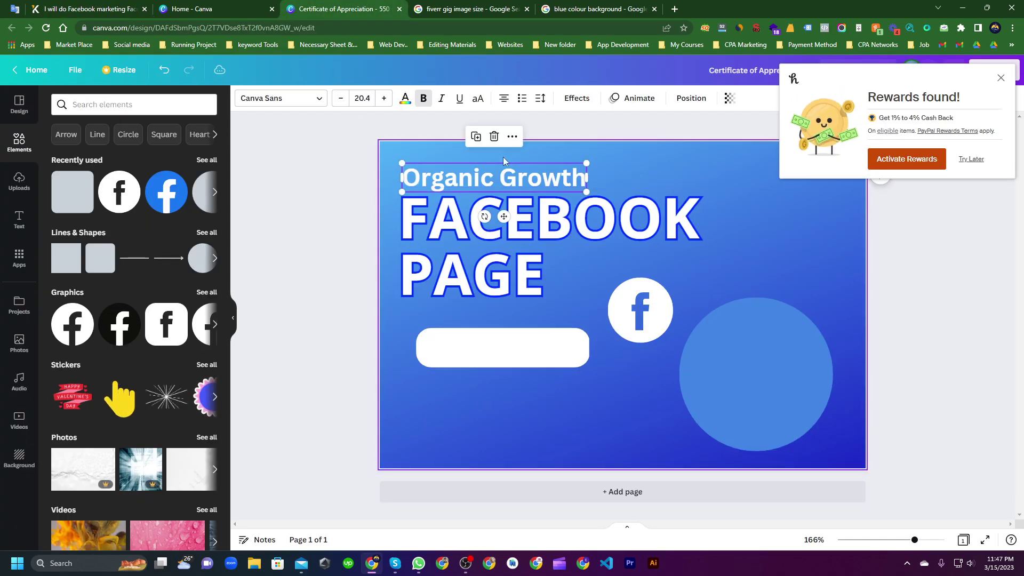
left_click(476, 136)
left_click(20, 220)
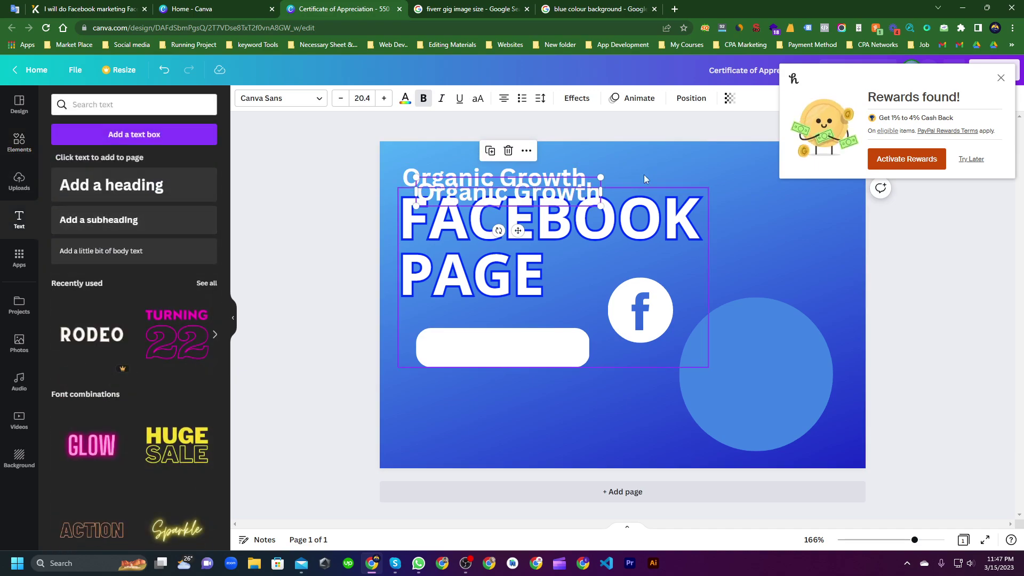
left_click_drag(495, 198, 490, 353)
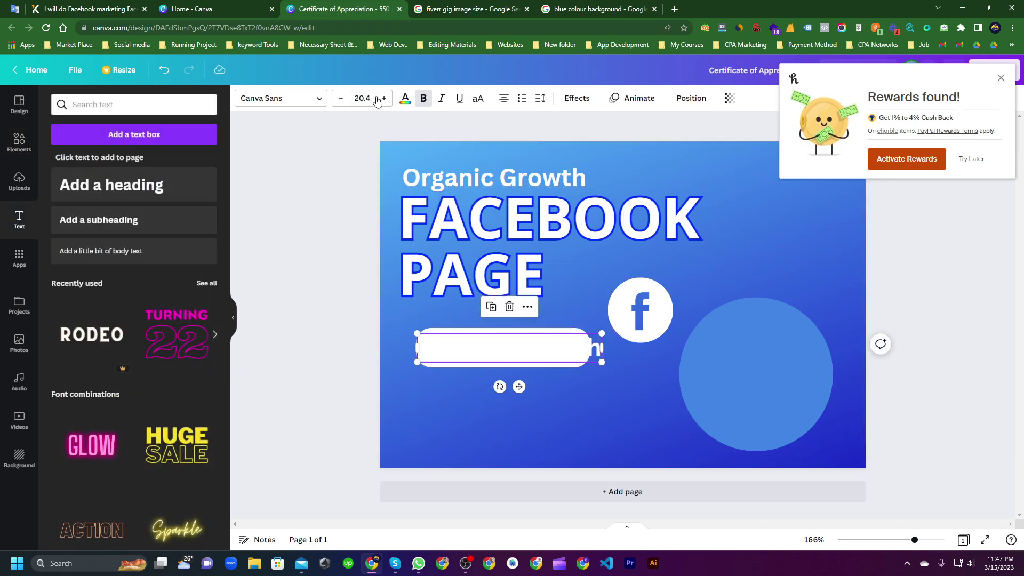
- Recolour the copied "Organic Growth" text black, shrink it to about size 14.1 and centre it inside the white bar
left_click(406, 99)
left_click(88, 161)
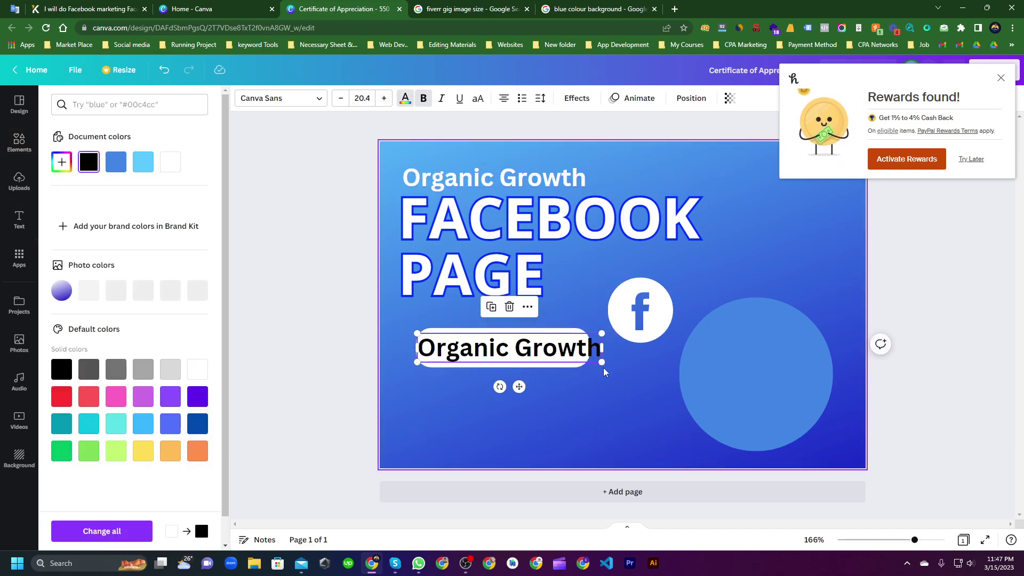
left_click_drag(602, 362, 533, 354)
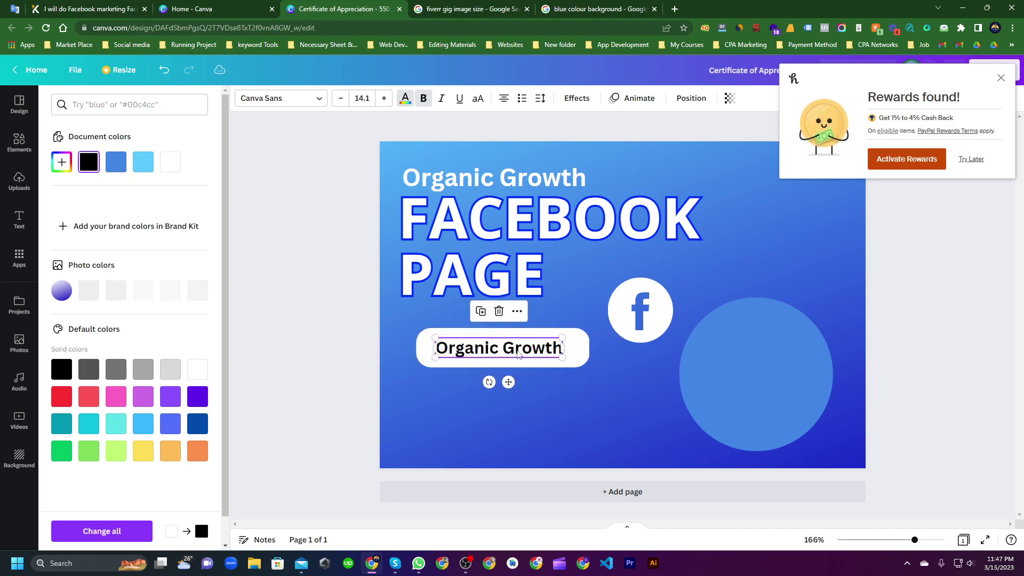
left_click(467, 419)
- Check the Kwork cover's bullet lines and stack three copies of the black "Organic Growth" text below the white bar
left_click(108, 6)
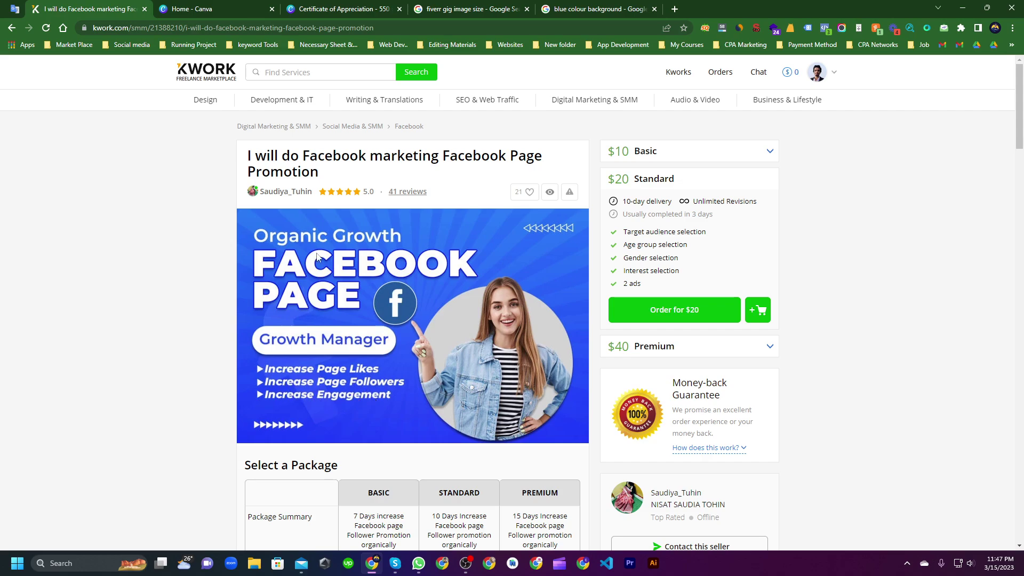
left_click(356, 8)
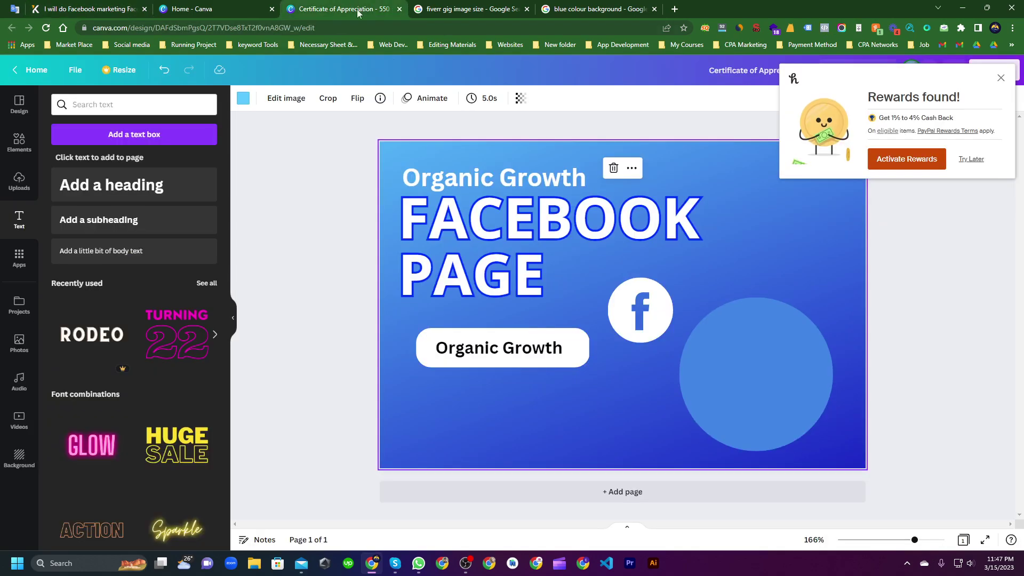
left_click(479, 351)
key("ctrl+d")
left_click_drag(478, 371, 478, 429)
left_click(472, 355)
left_click(471, 374)
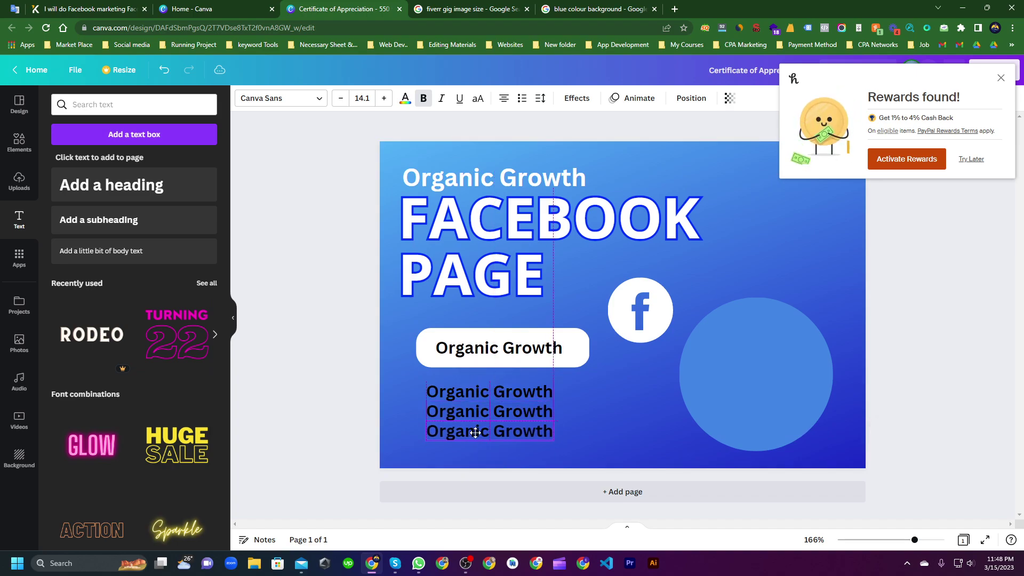
- Check the bullet markers on the Kwork gig cover and search the Canva elements for "arrow"
left_click(19, 141)
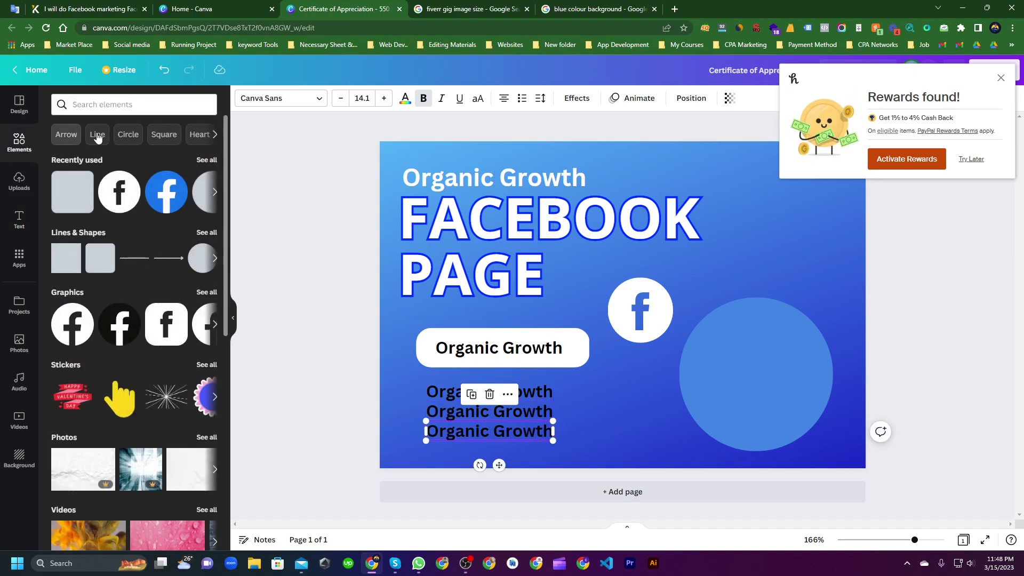
left_click(68, 6)
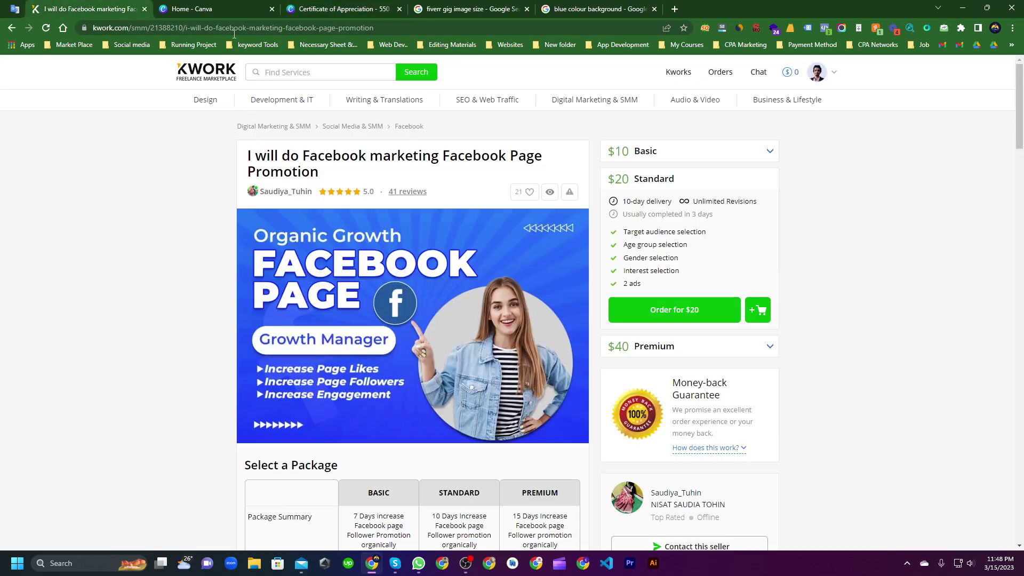
left_click(368, 9)
left_click(105, 106)
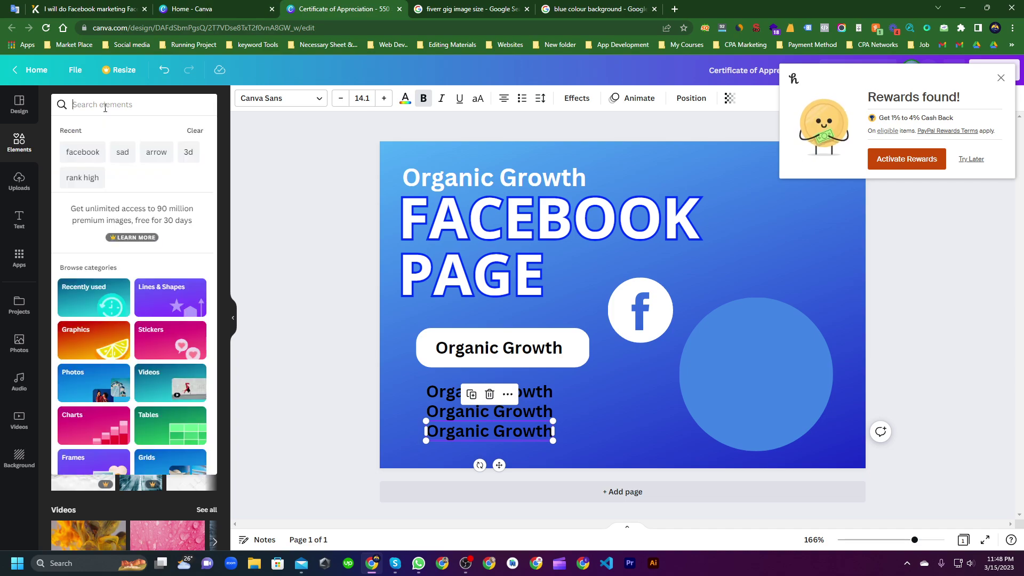
type("arroi")
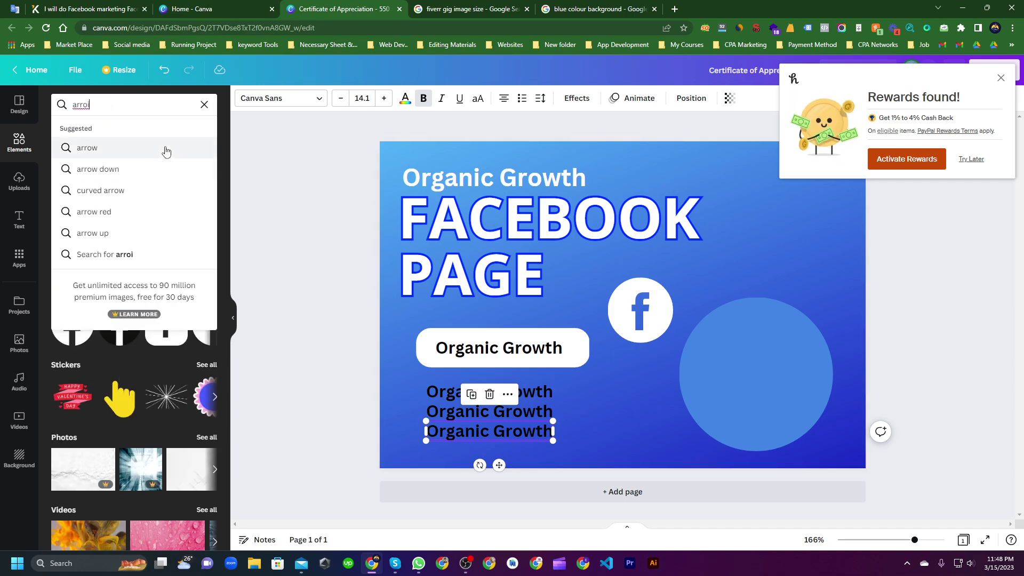
left_click(161, 149)
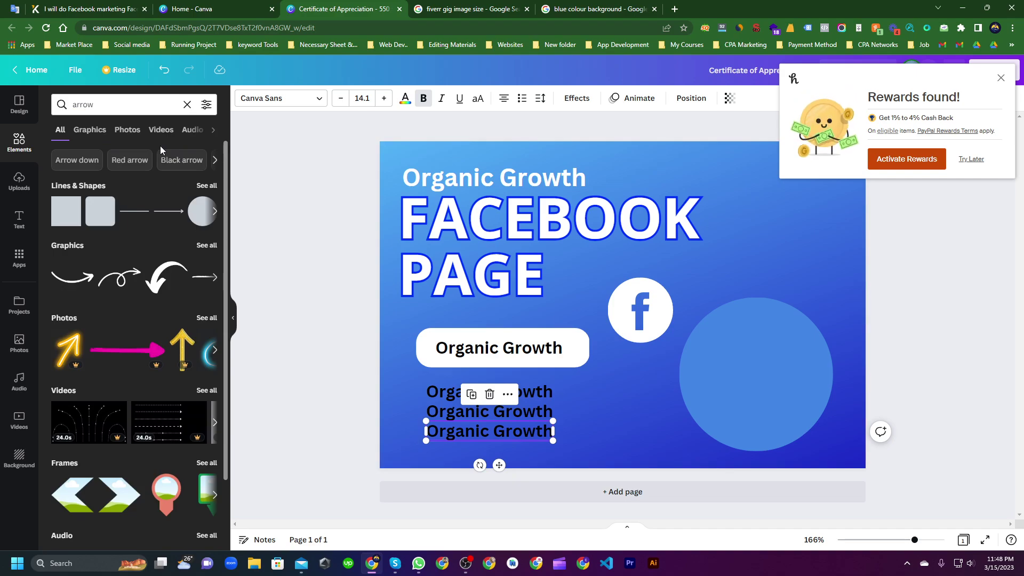
- Insert a ">" marker and a space before each of the three "Organic Growth" lines below the white bar
left_click(430, 393)
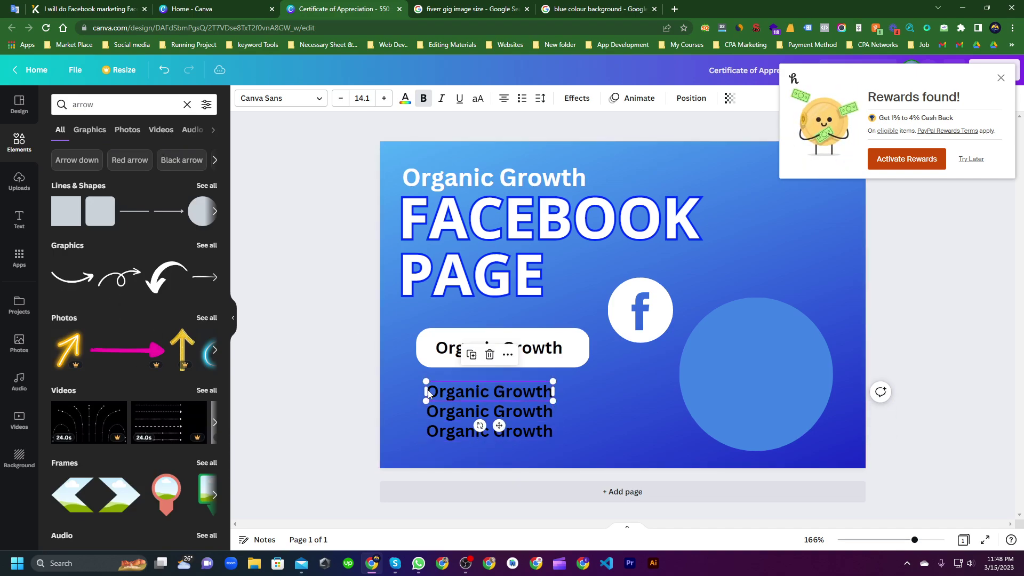
double_click(432, 394)
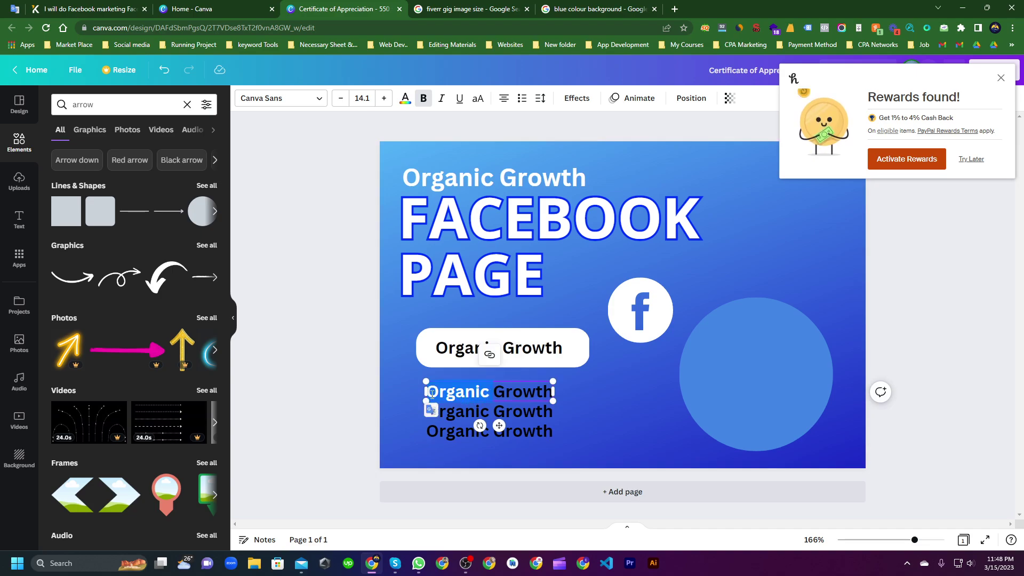
left_click(432, 394)
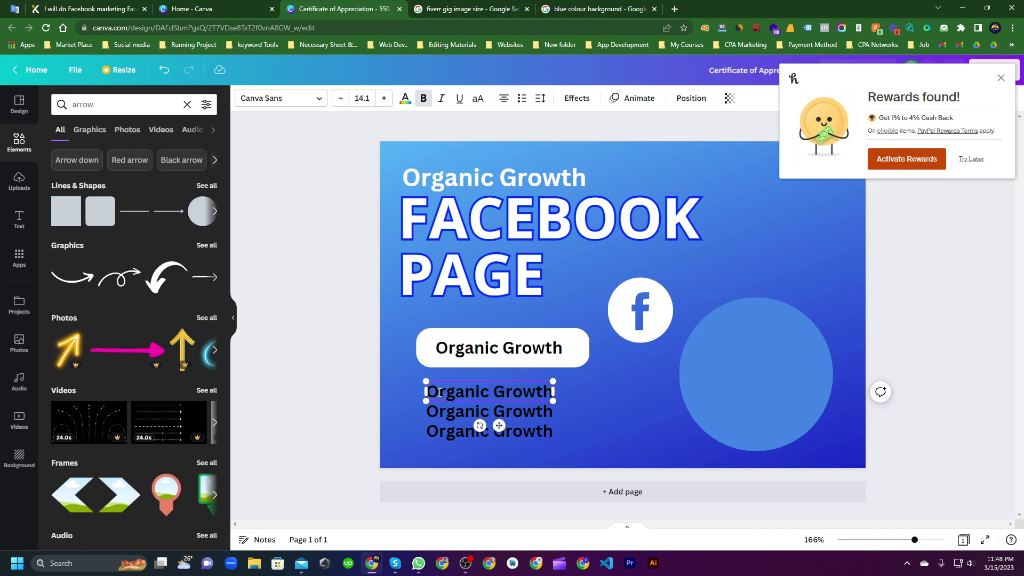
type(">")
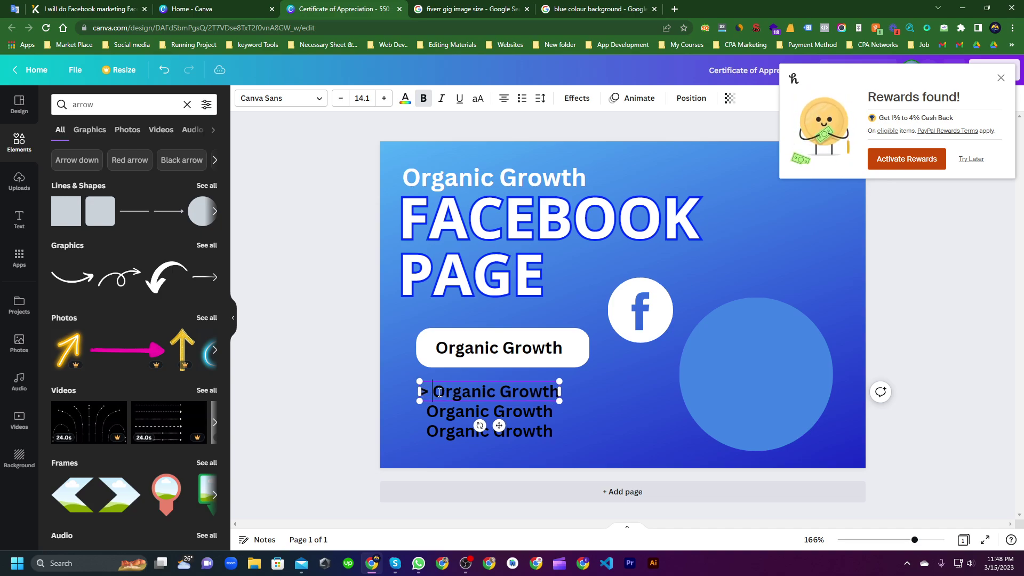
double_click(436, 410)
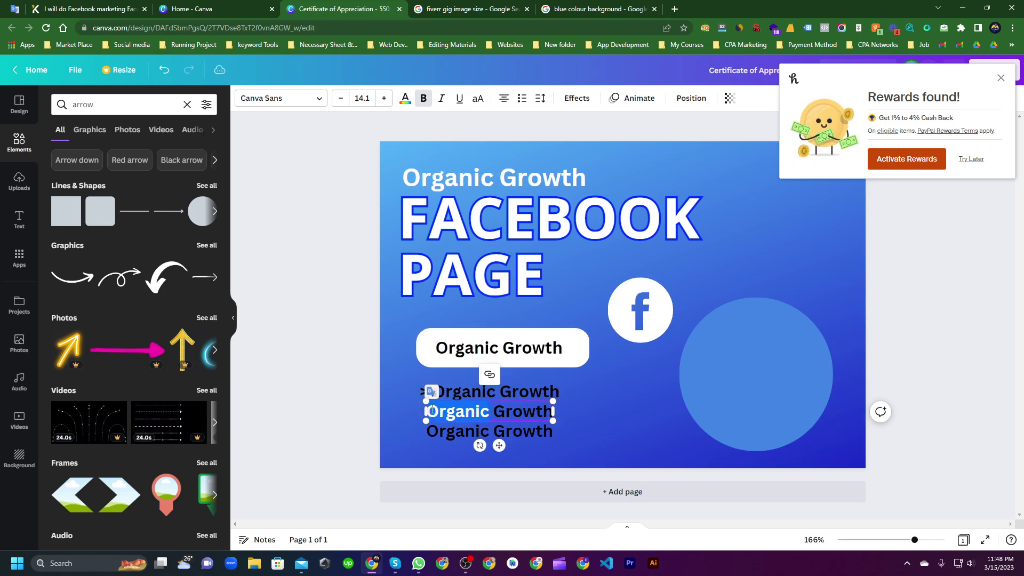
left_click(438, 410)
type(">")
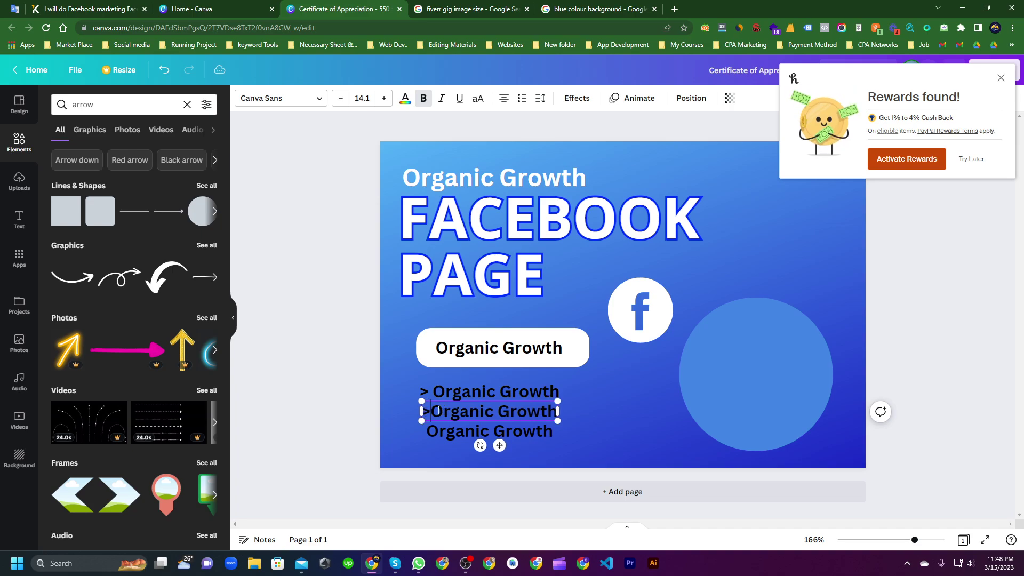
left_click(439, 432)
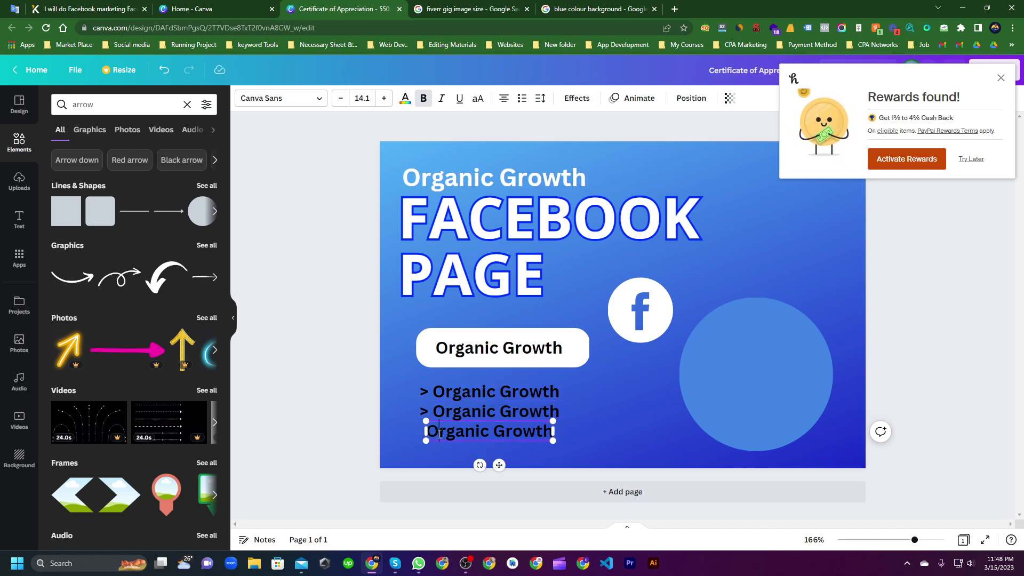
type(">")
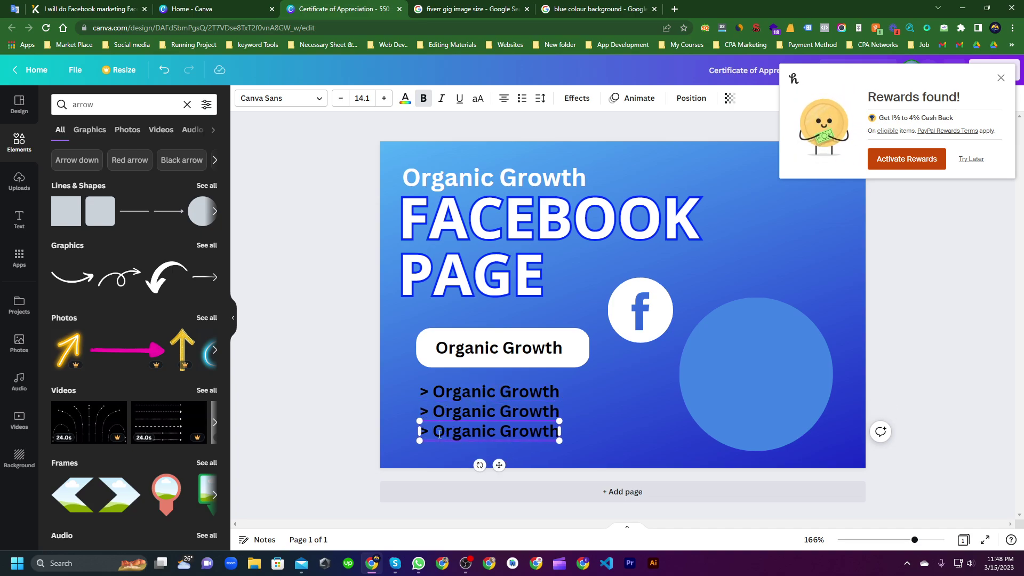
left_click(639, 444)
left_click(299, 130)
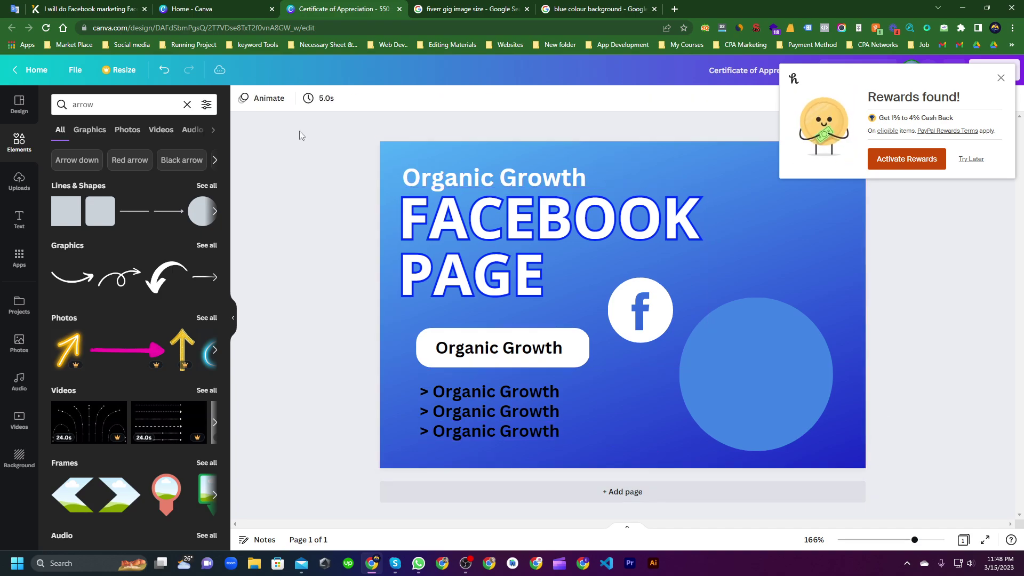
- Compare the Canva design's label and bullet lines with the Kwork gig cover
left_click(89, 6)
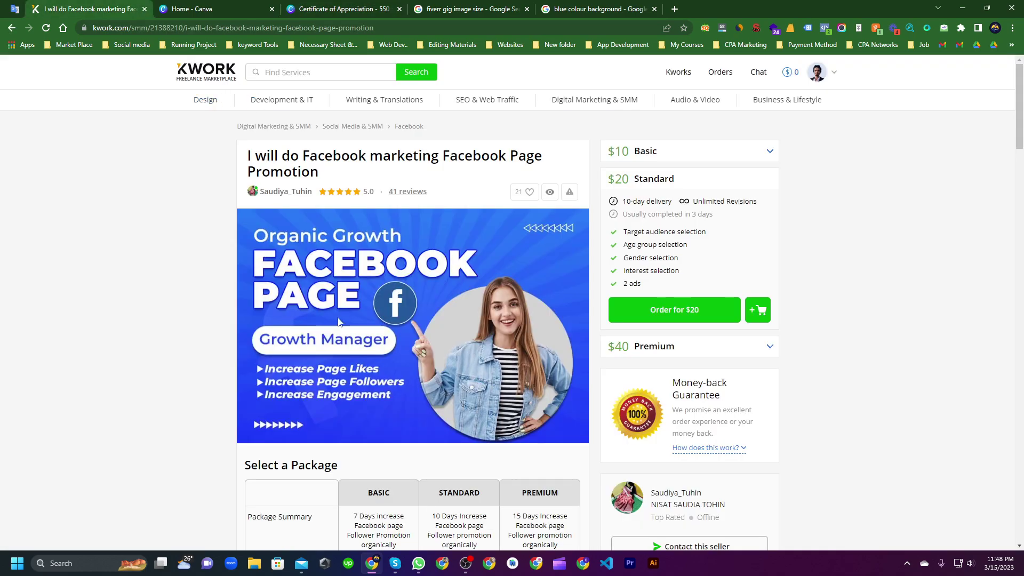
left_click(331, 6)
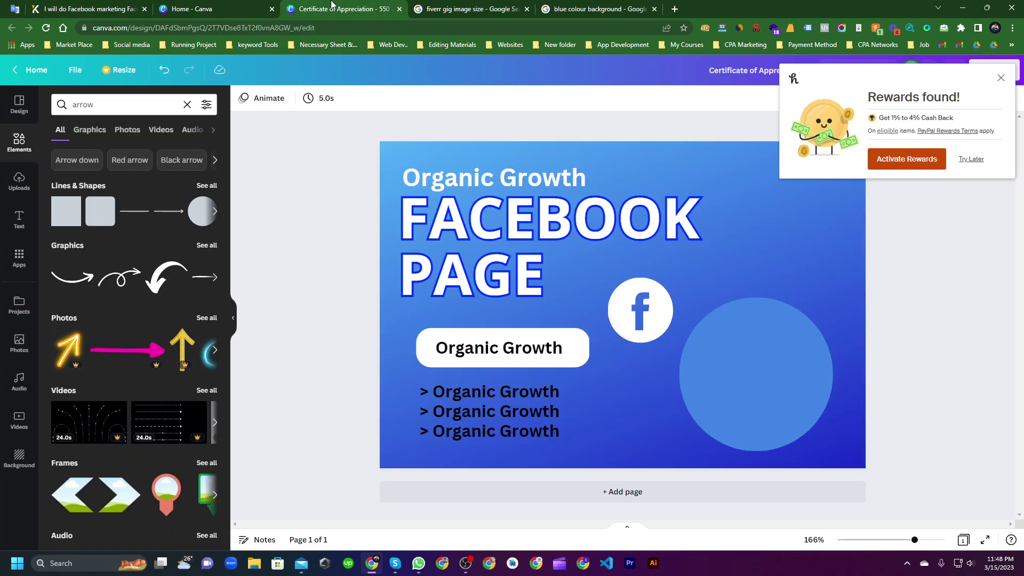
left_click(102, 6)
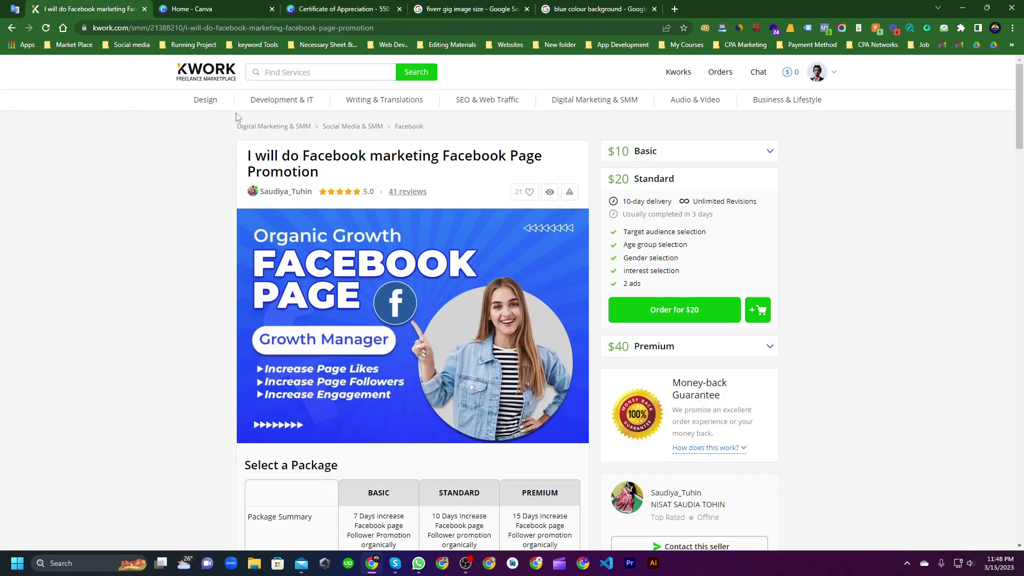
left_click(336, 5)
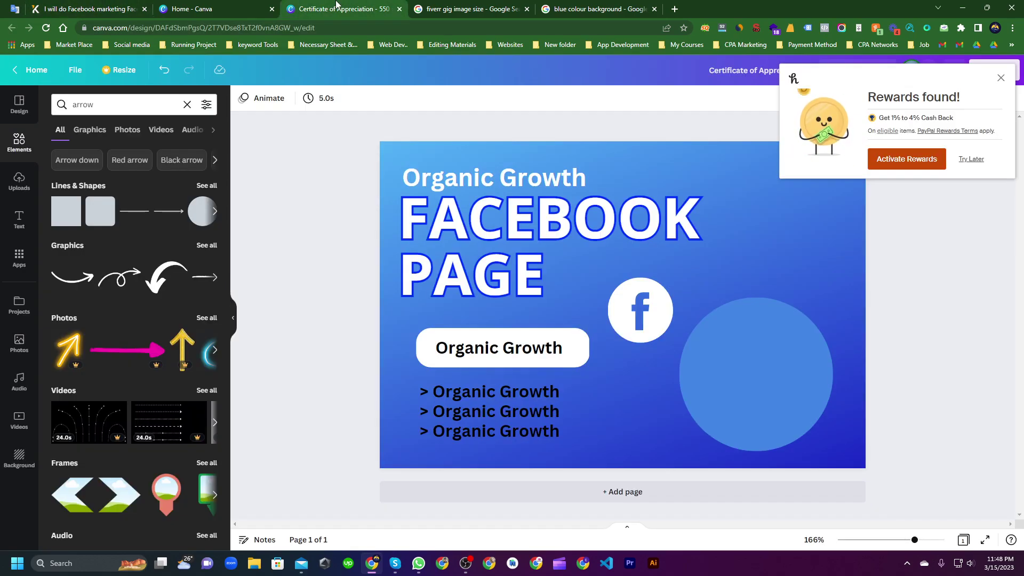